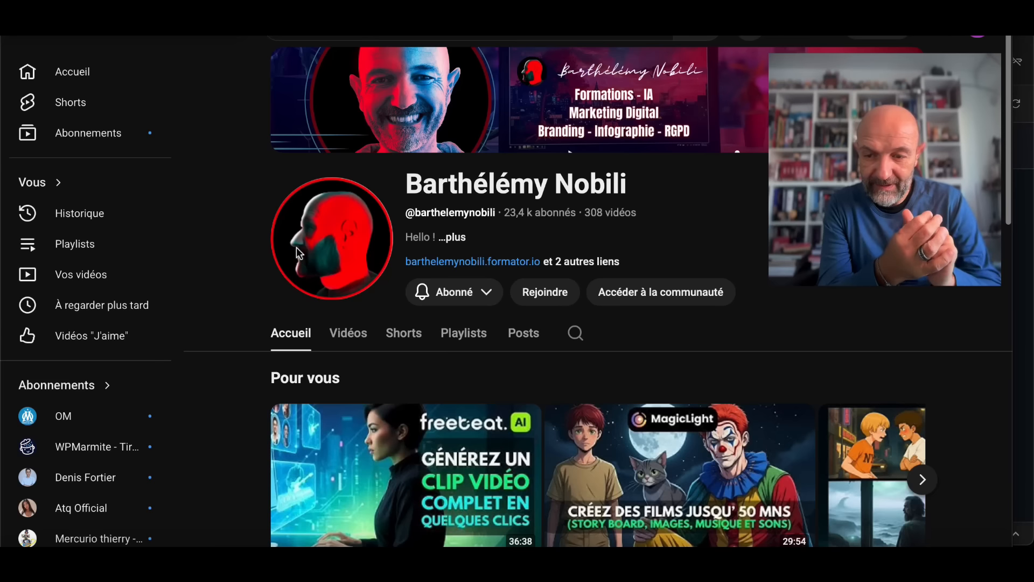
Step: Review the channel's paid membership offer and its member benefits, and close the offer
left_click(555, 295)
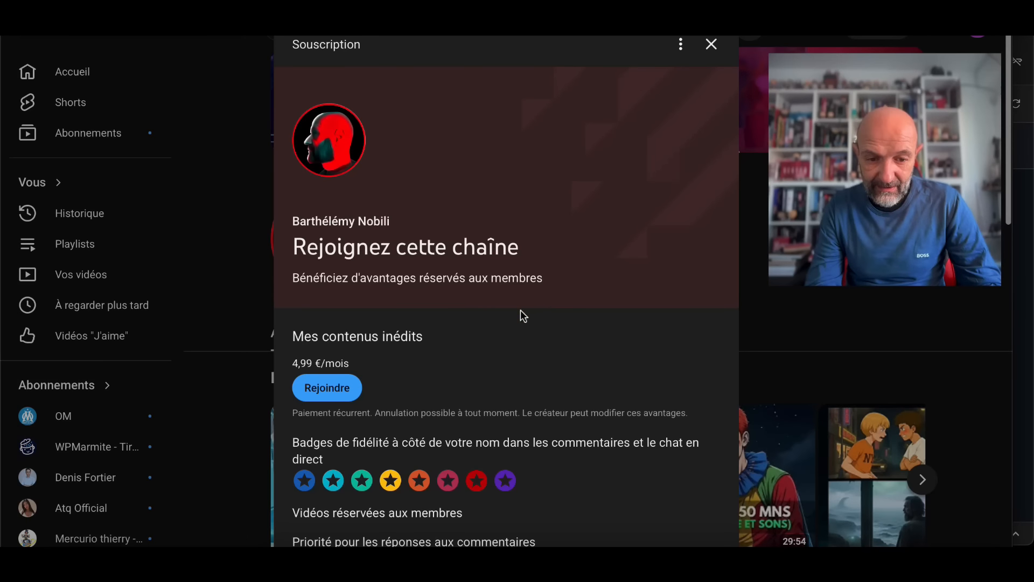
scroll(526, 415, "down", 2)
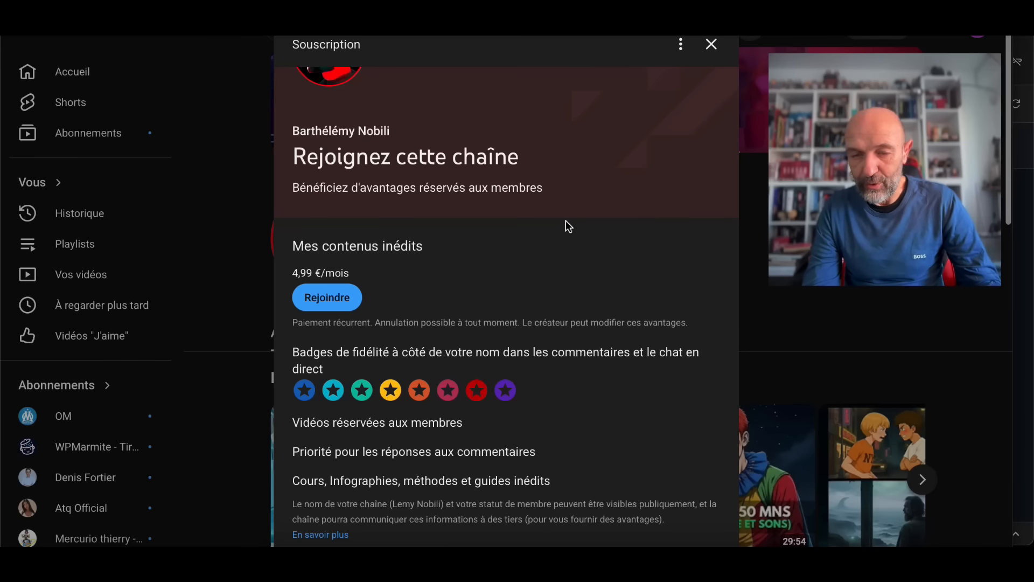
left_click(713, 46)
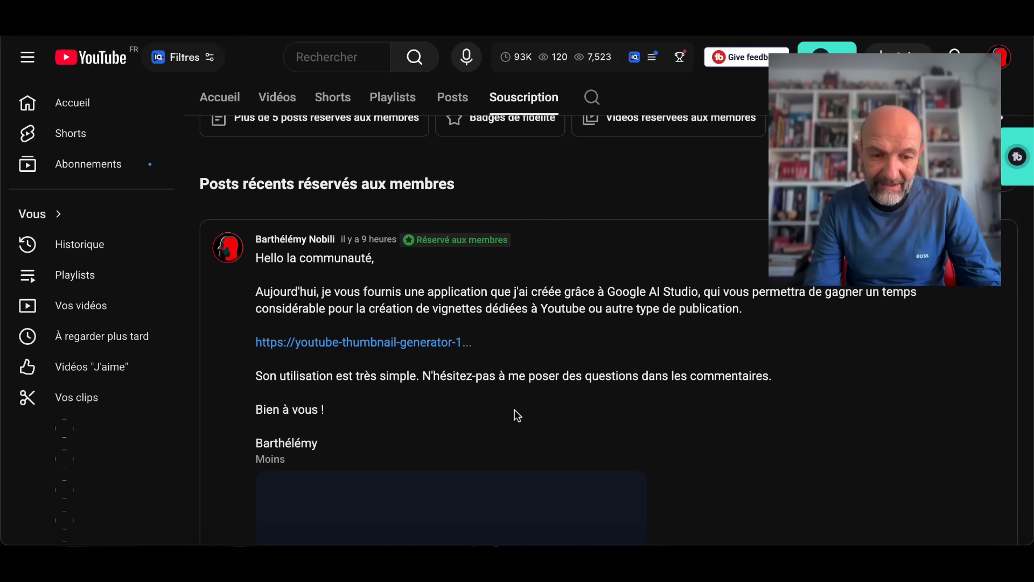
Step: Open the thumbnail generator linked in the members-only post and review the form for a thumbnail with a photo
left_click(372, 345)
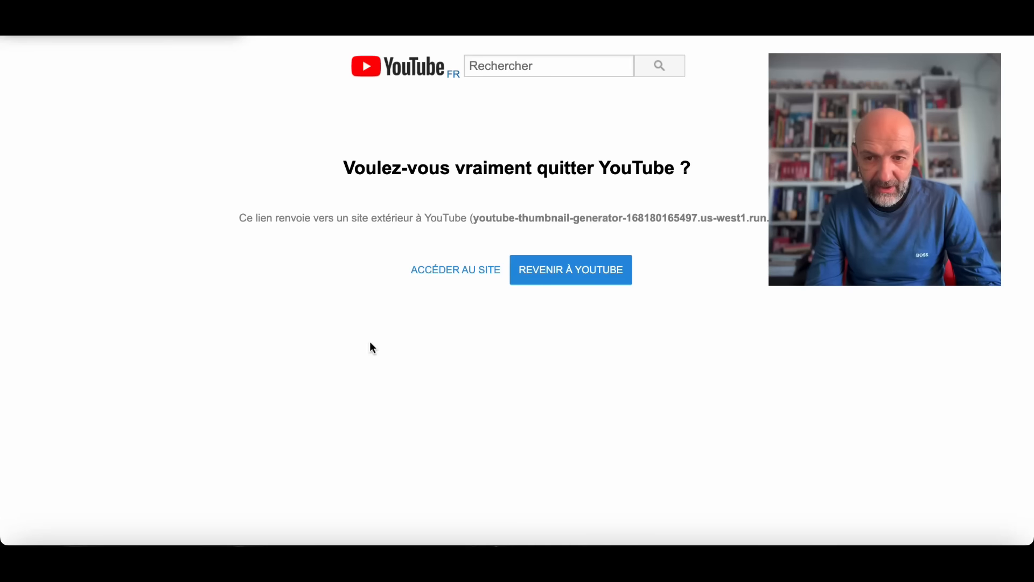
left_click(463, 276)
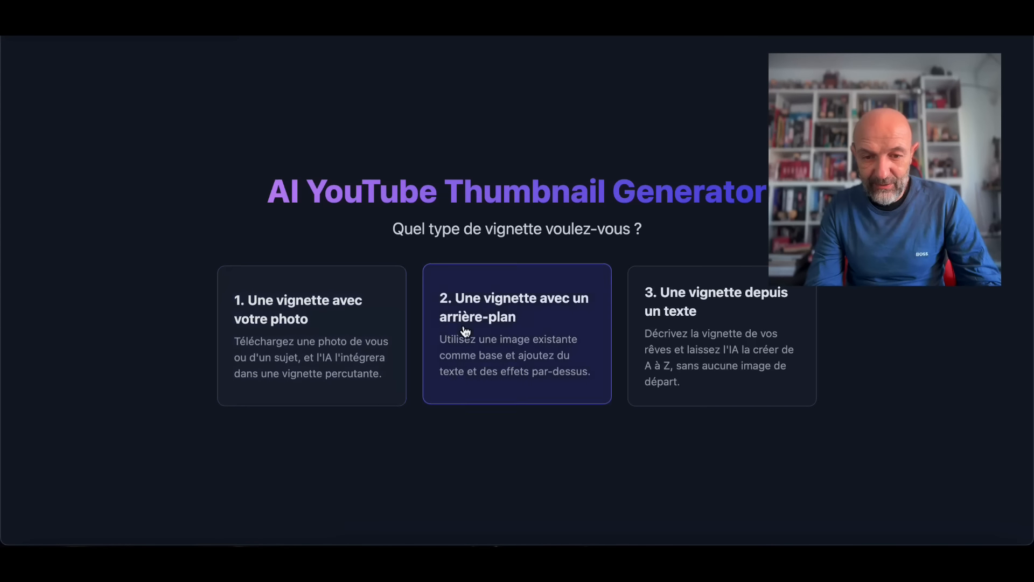
left_click(357, 325)
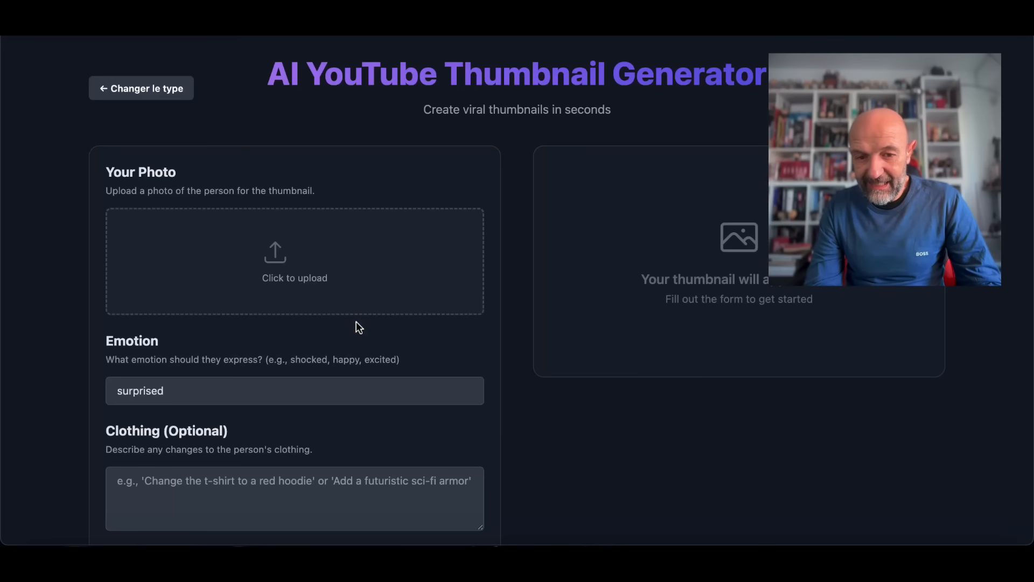
scroll(360, 419, "down", 2)
scroll(358, 416, "down", 10)
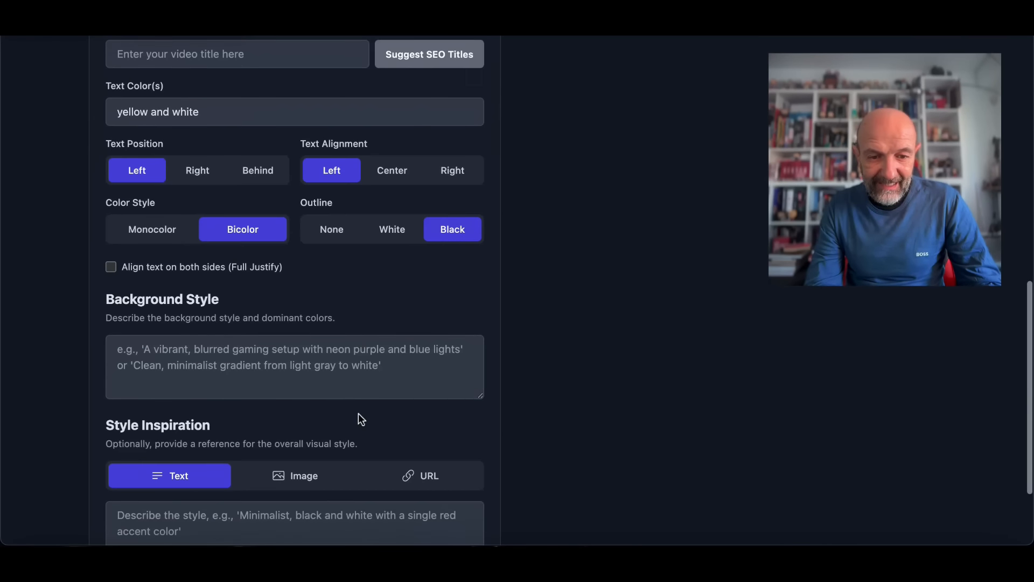
scroll(359, 415, "up", 15)
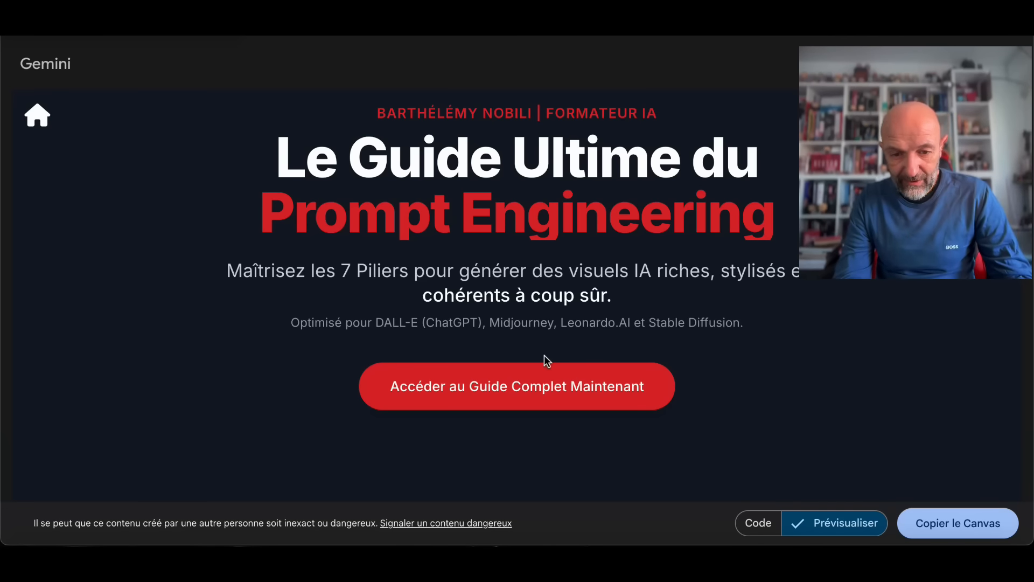
Step: Browse the seven pillars of the Prompt Engineering guide and read the details of pillar 7, Composition Globale
scroll(544, 356, "down", 3)
scroll(544, 355, "down", 8)
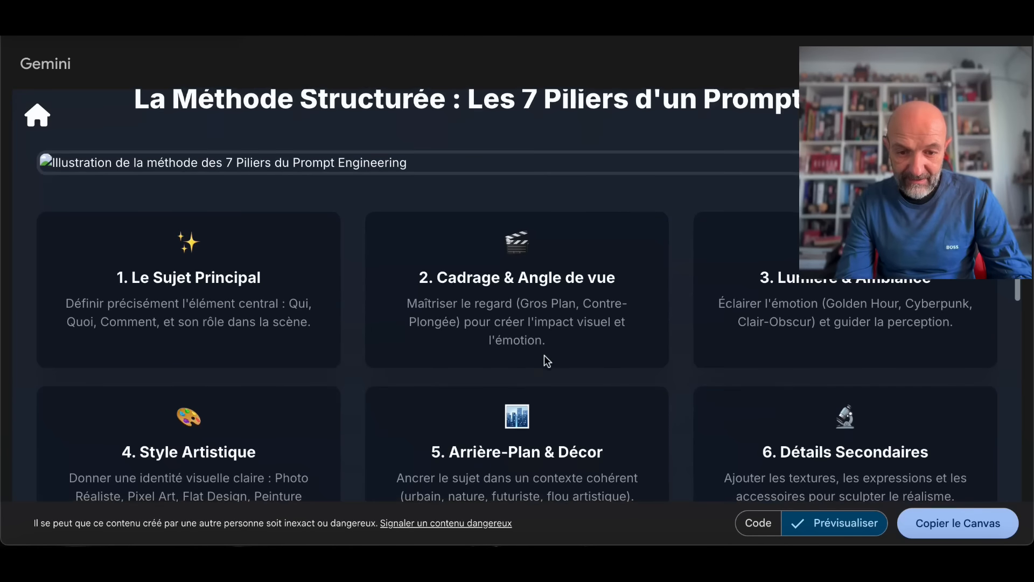
scroll(545, 360, "down", 4)
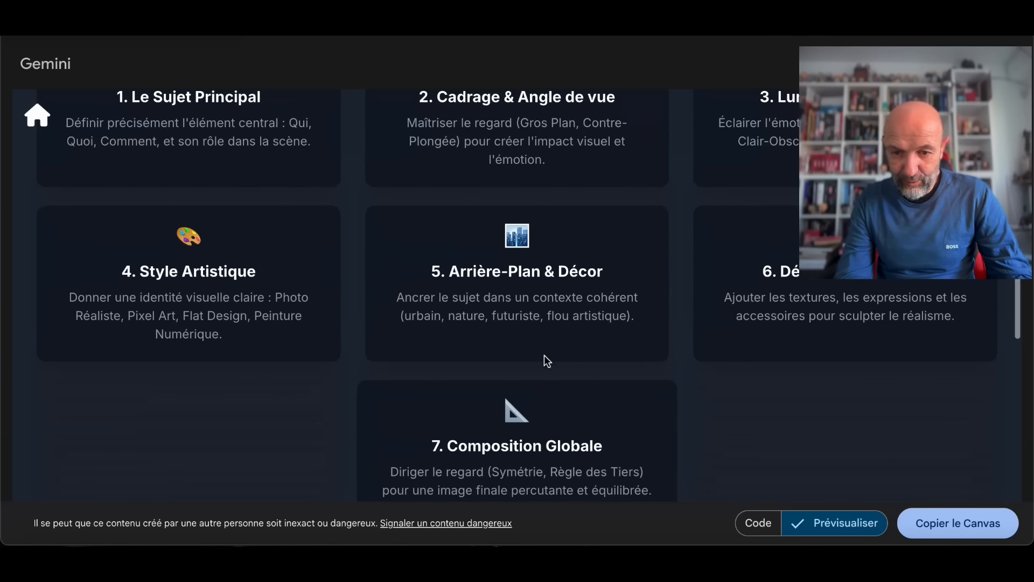
left_click(500, 359)
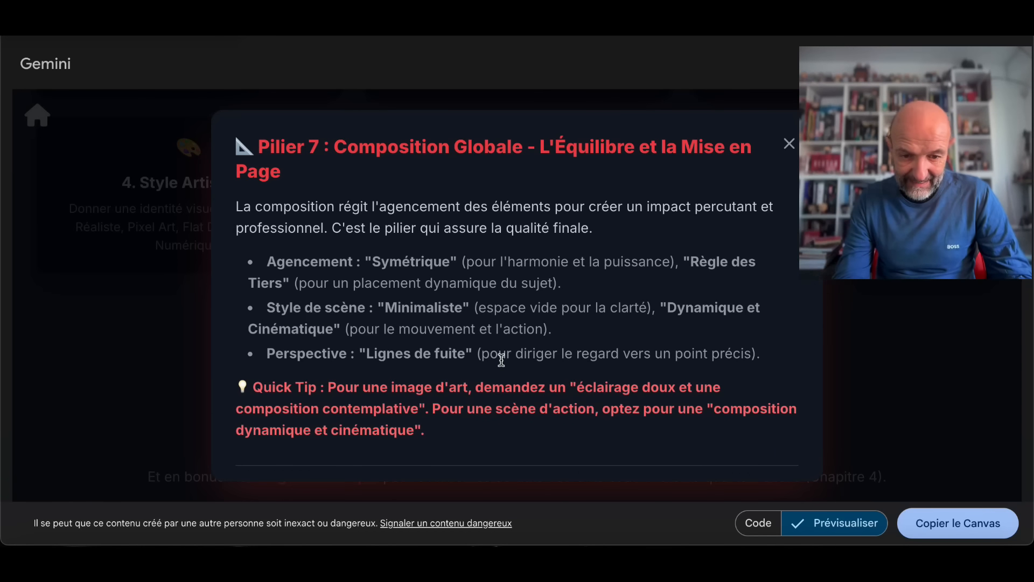
scroll(501, 359, "down", 3)
left_click(349, 372)
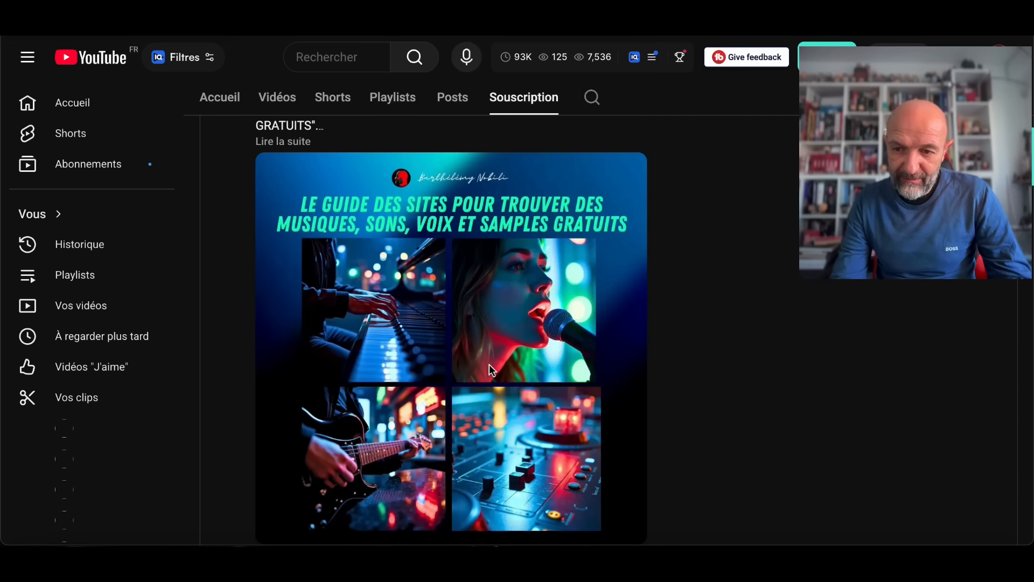
Step: Expand the members-only post about cinematic AI prompts and open its linked Google Drive guide
scroll(489, 364, "up", 8)
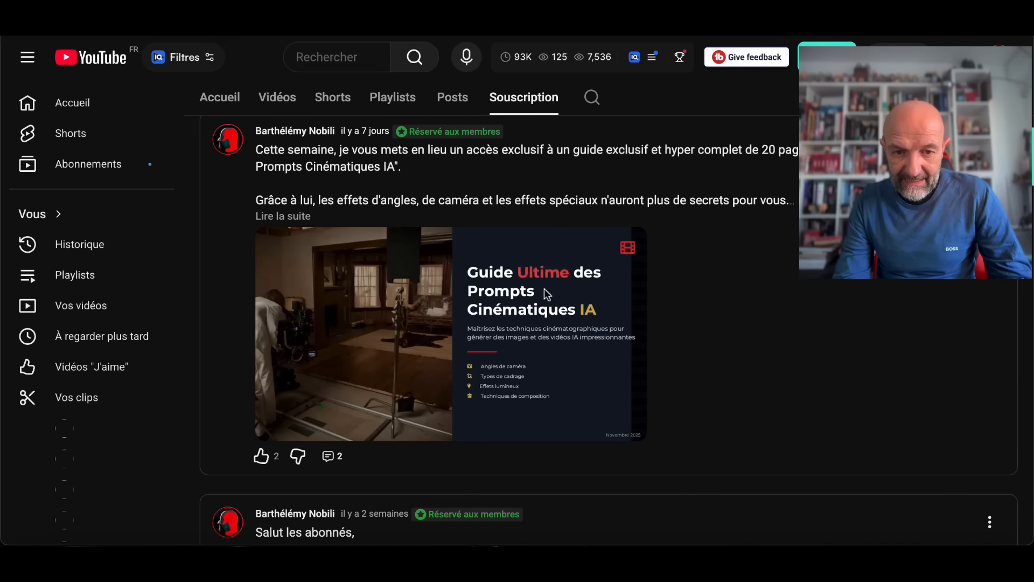
left_click(291, 216)
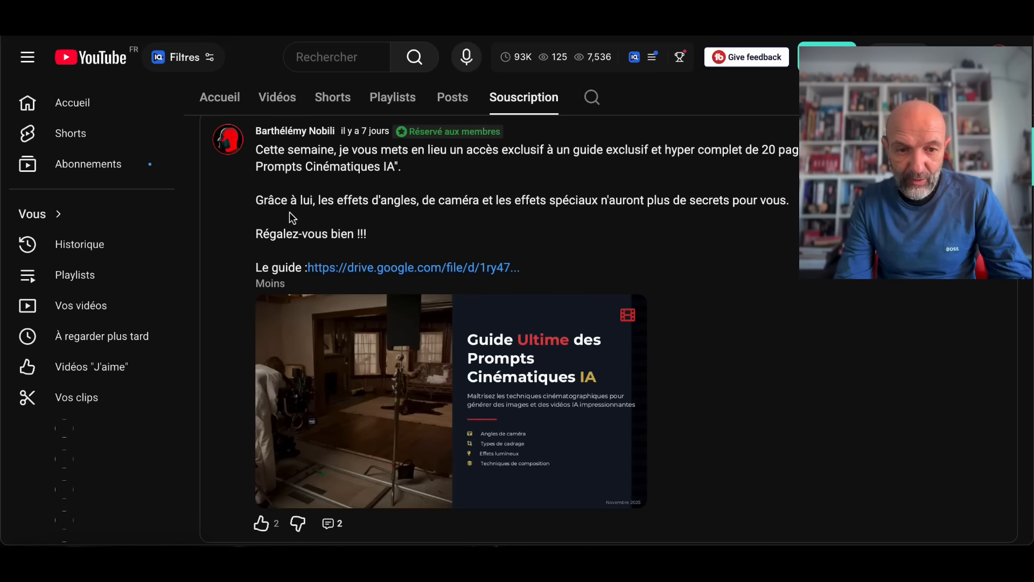
left_click(386, 265)
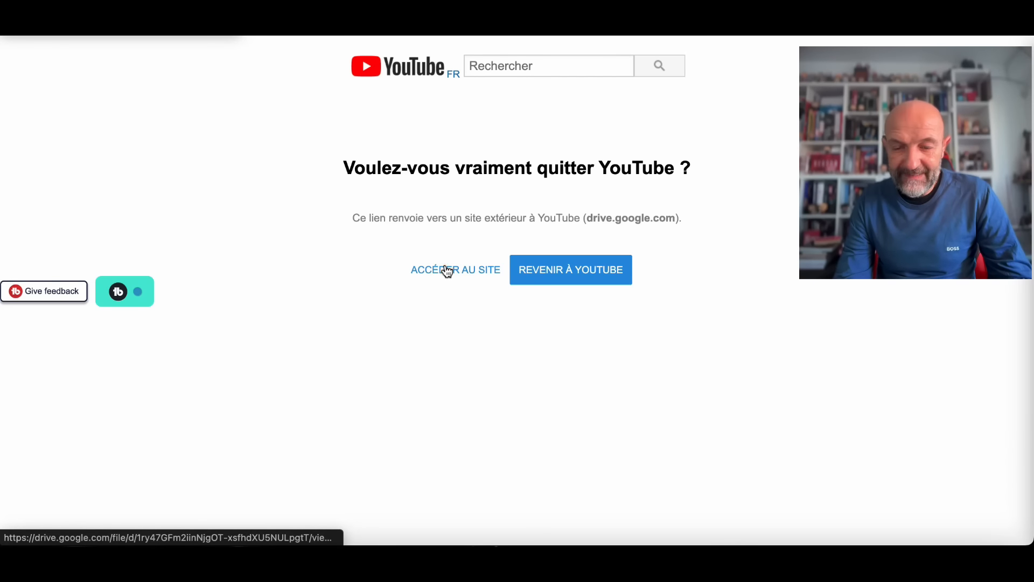
left_click(446, 270)
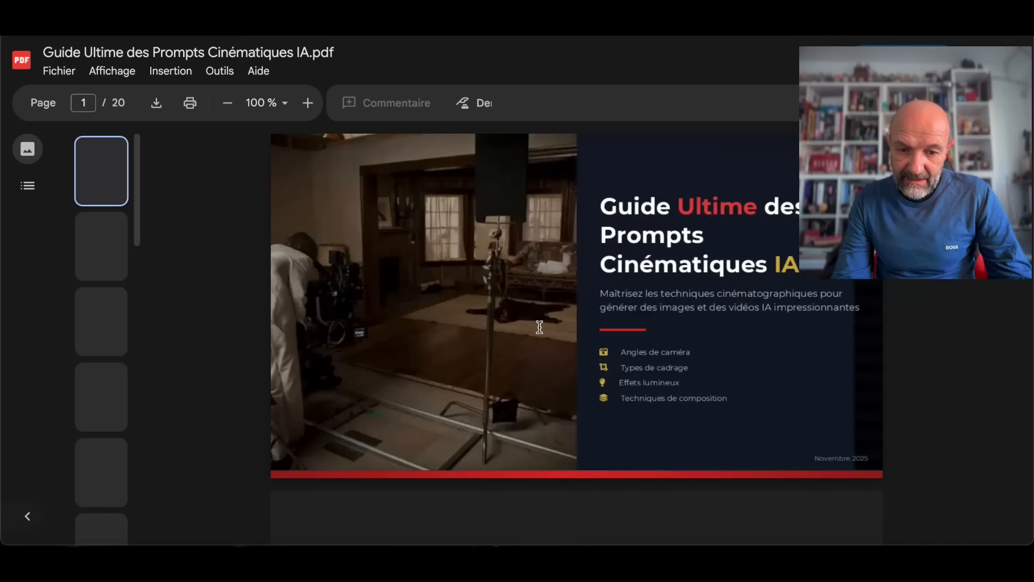
Step: Skim the Guide Ultime des Prompts Cinématiques IA PDF, covering camera angles, framing and lighting effects, and return to its beginning
scroll(539, 327, "down", 20)
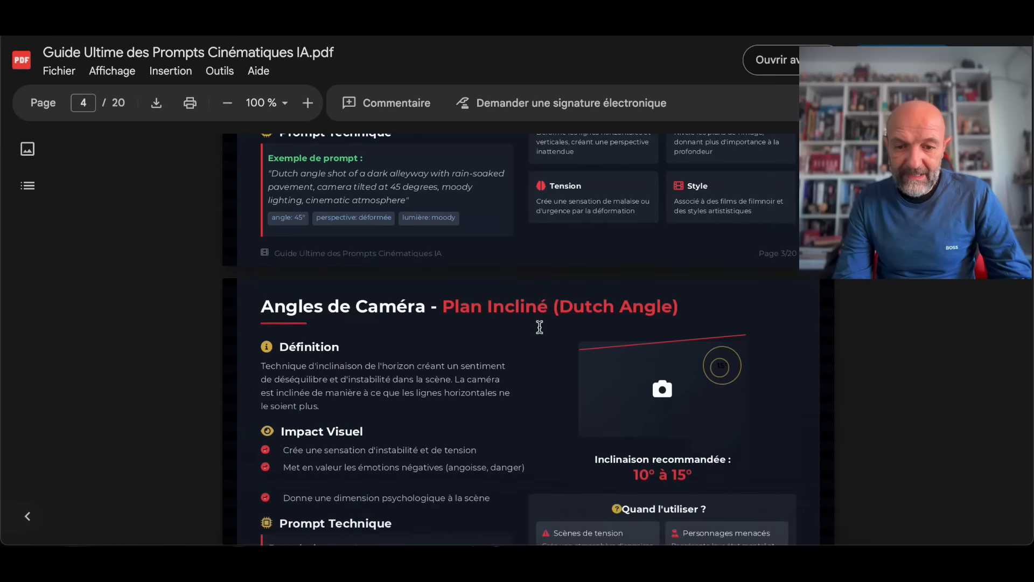
scroll(539, 327, "down", 2)
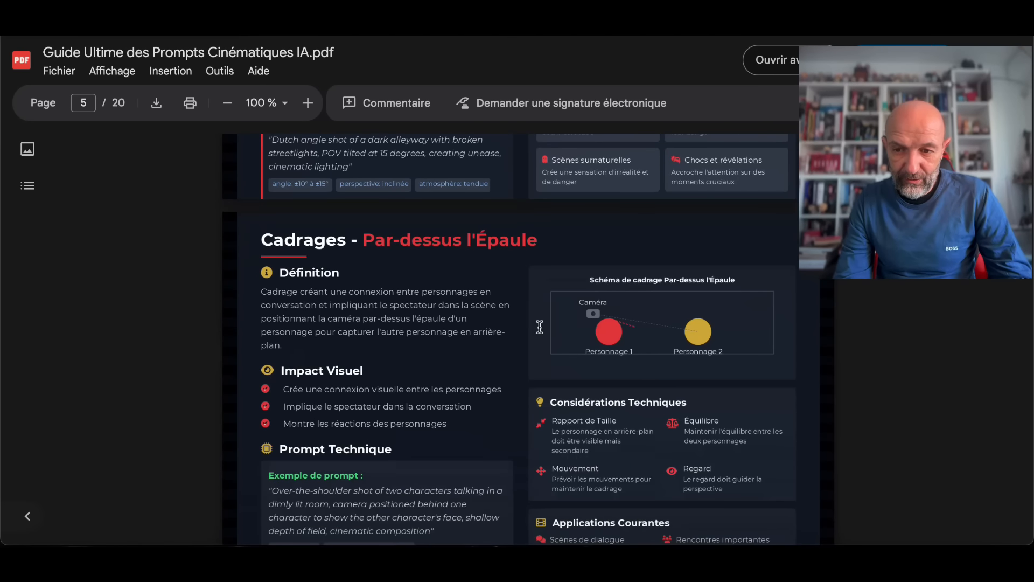
scroll(539, 327, "down", 15)
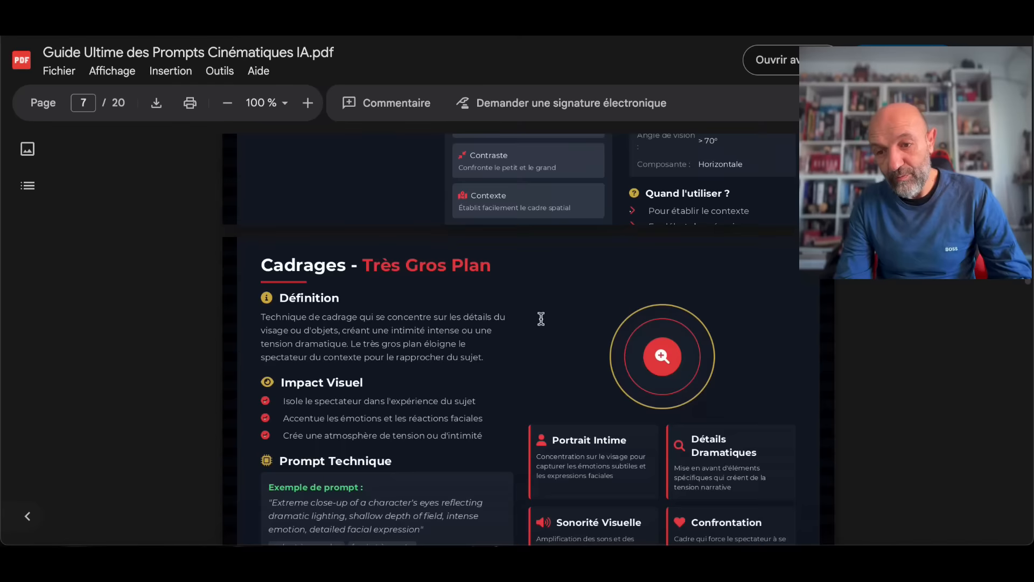
scroll(540, 319, "down", 15)
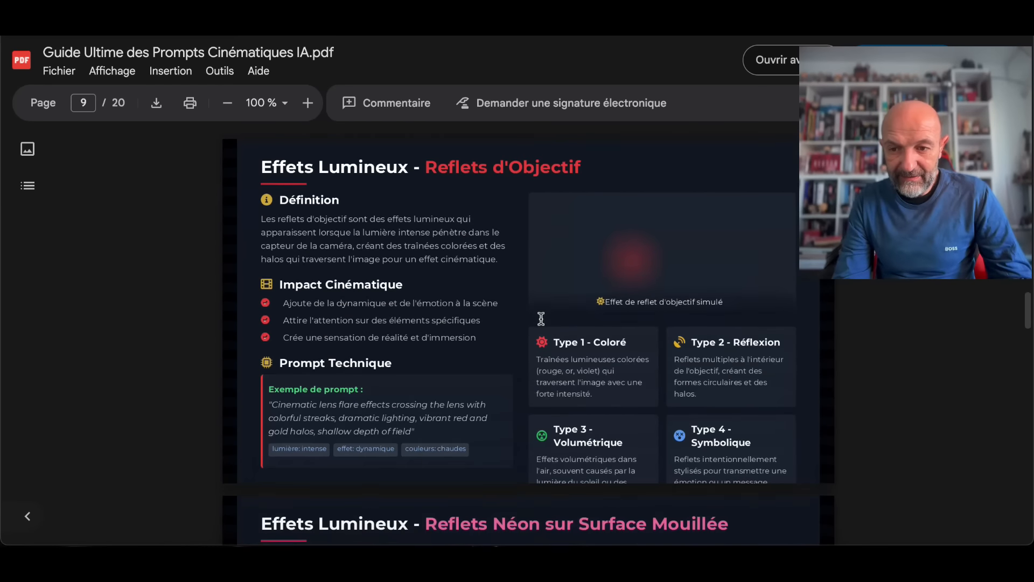
scroll(541, 318, "down", 8)
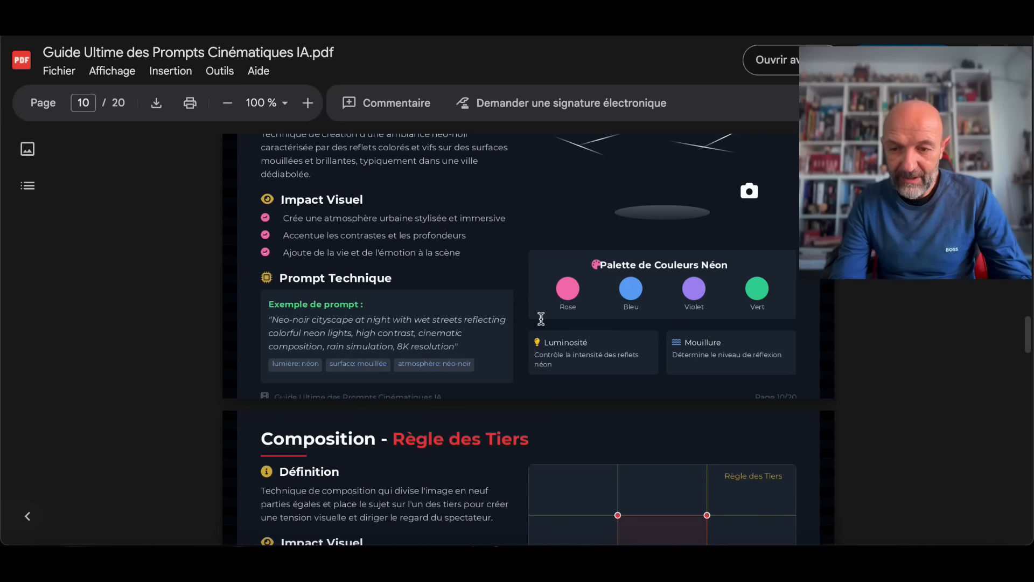
scroll(632, 245, "up", 20)
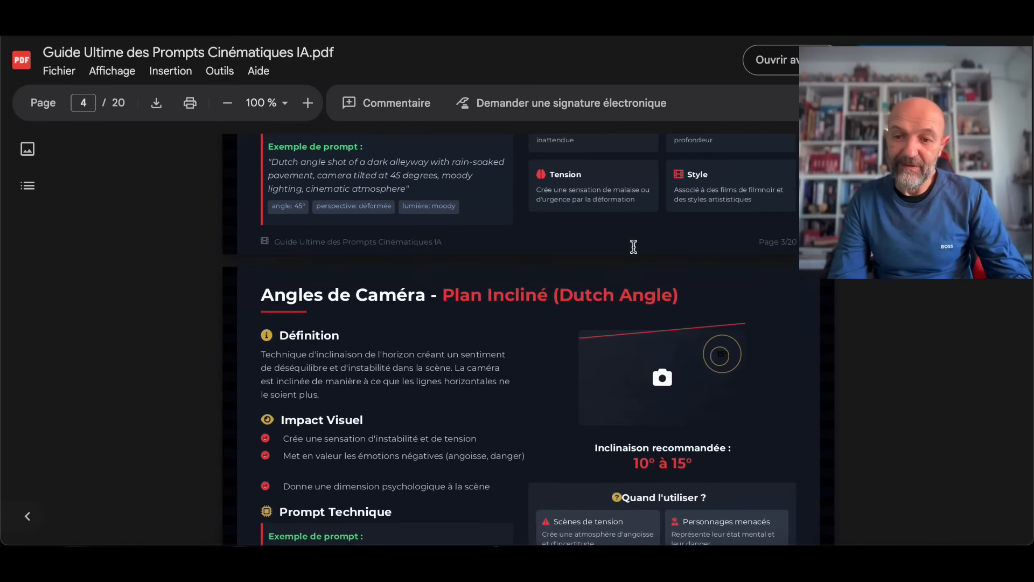
scroll(633, 246, "up", 1)
scroll(634, 246, "up", 20)
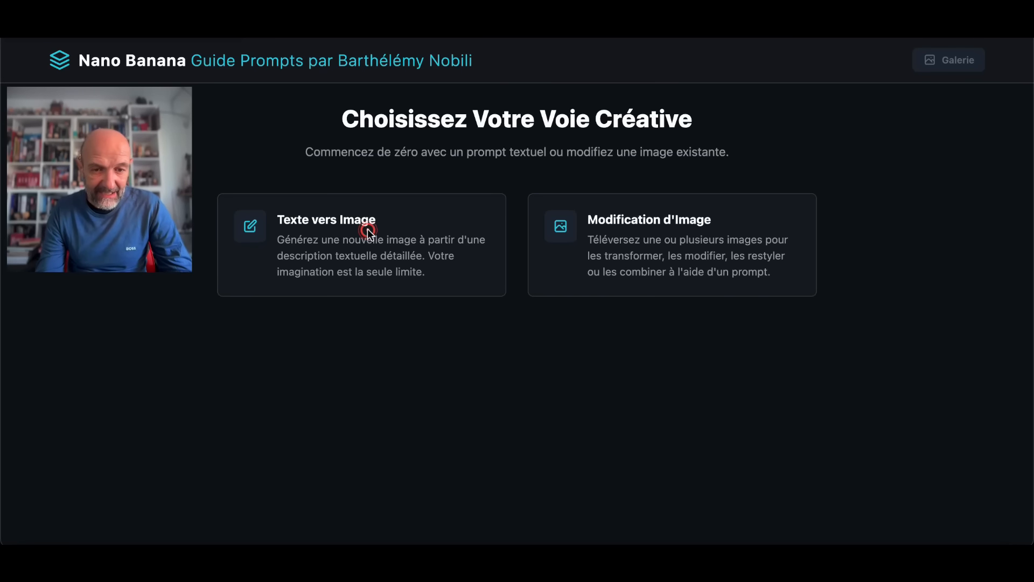
Step: Preview the Texte vers Image and Modification d'Image modes of the Nano Banana prompt guide, returning to the mode selection
left_click(338, 237)
left_click_drag(95, 151, 903, 161)
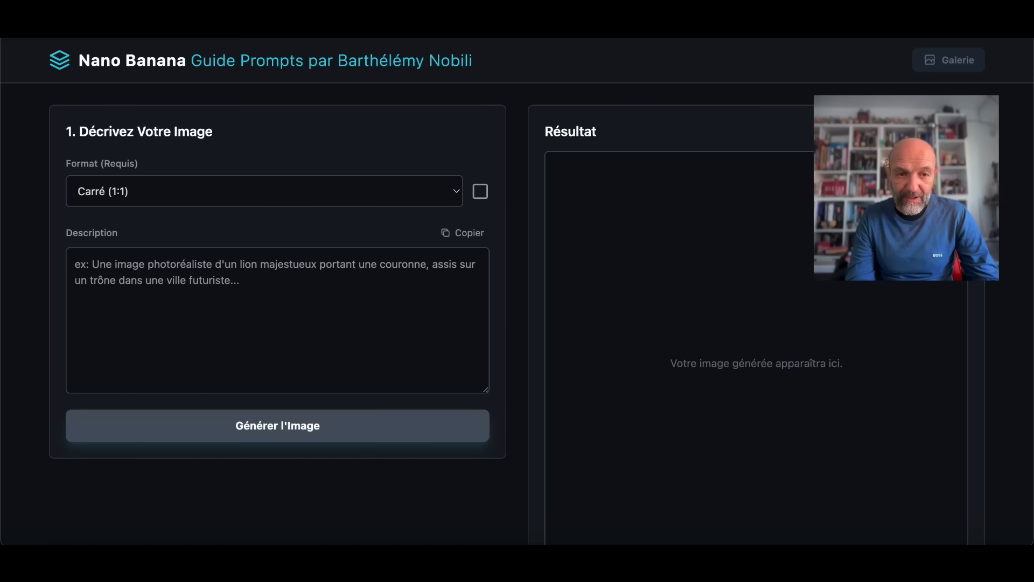
left_click(65, 65)
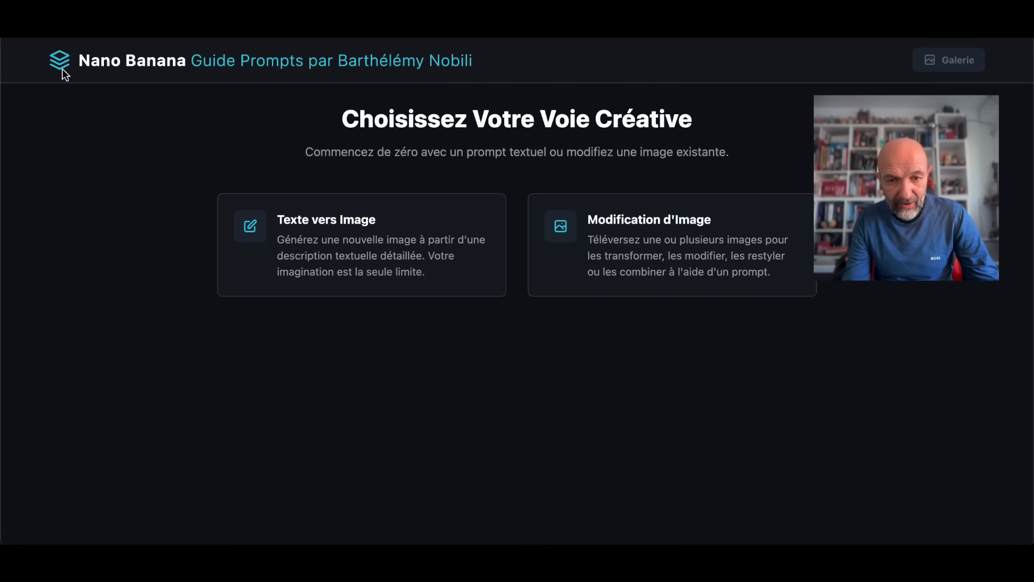
left_click(601, 241)
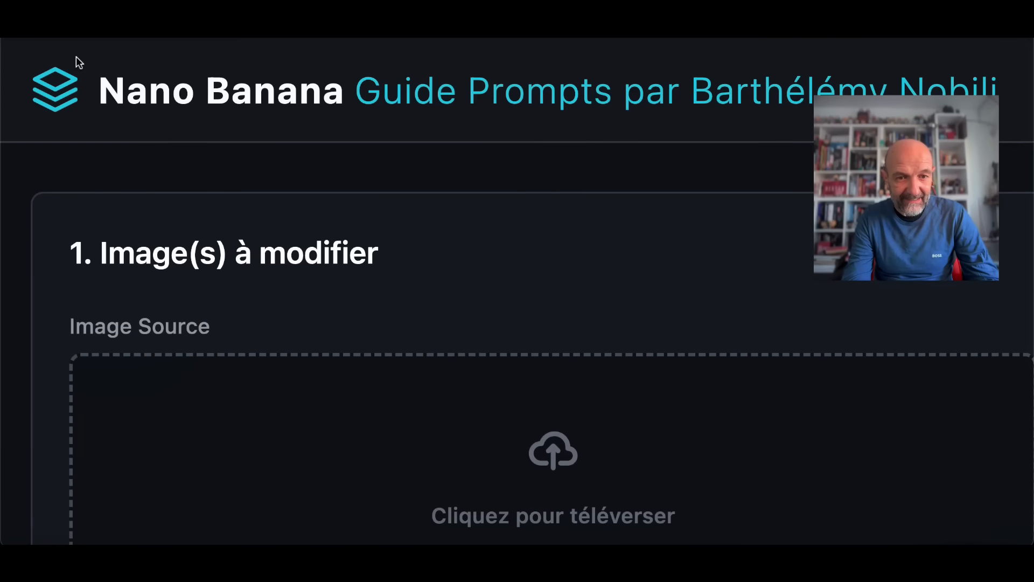
left_click(54, 84)
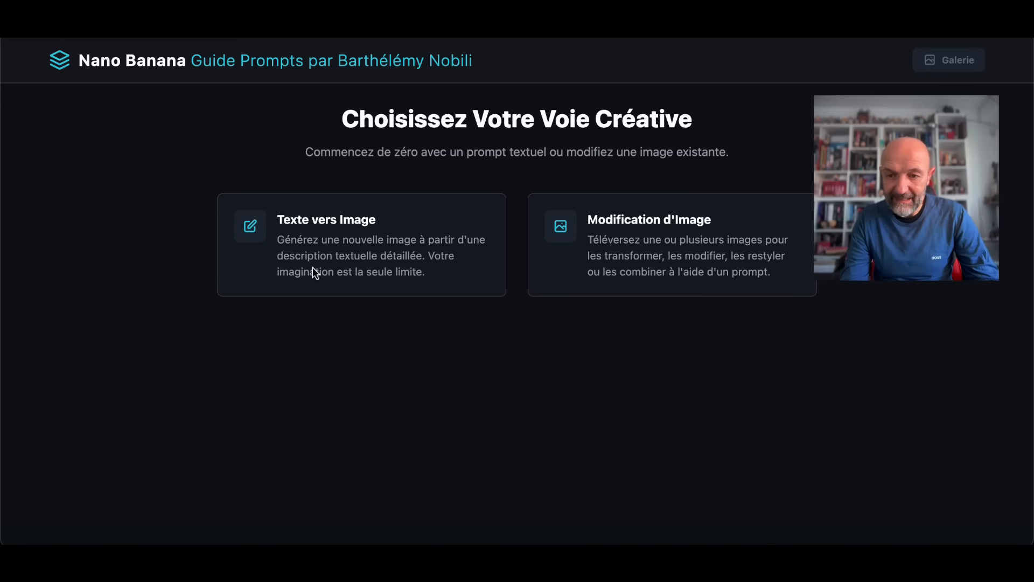
Step: Enter the Modification d'Image mode and upload the portrait photo as the source image
left_click(690, 255)
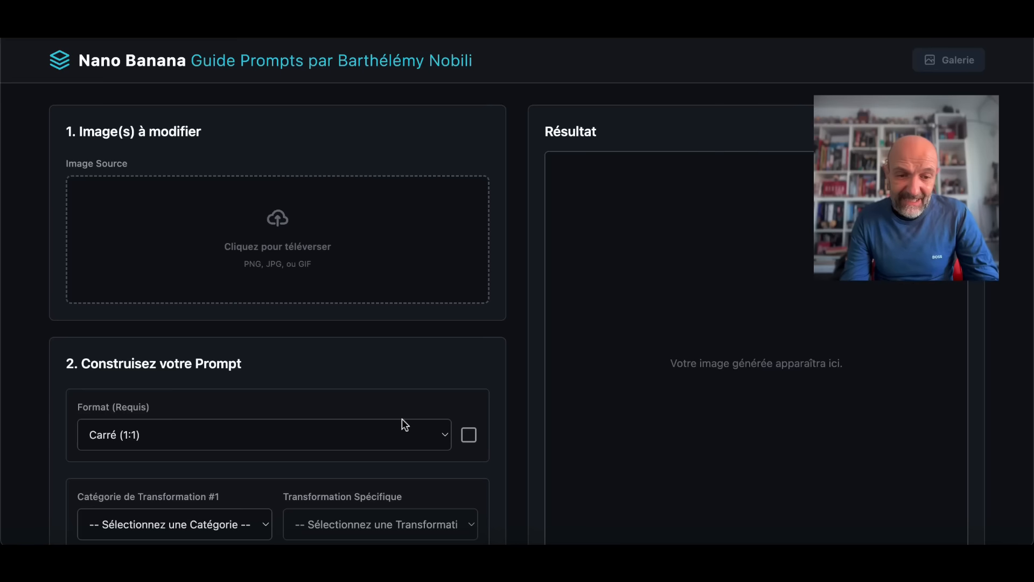
left_click(266, 244)
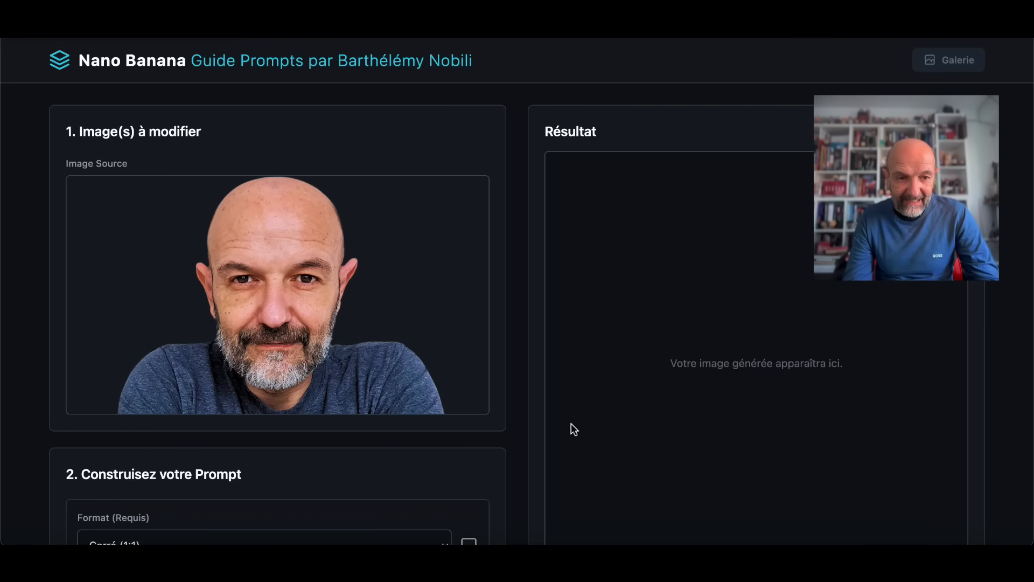
Step: Set the output format of the new image to Paysage (16:9)
scroll(372, 344, "down", 5)
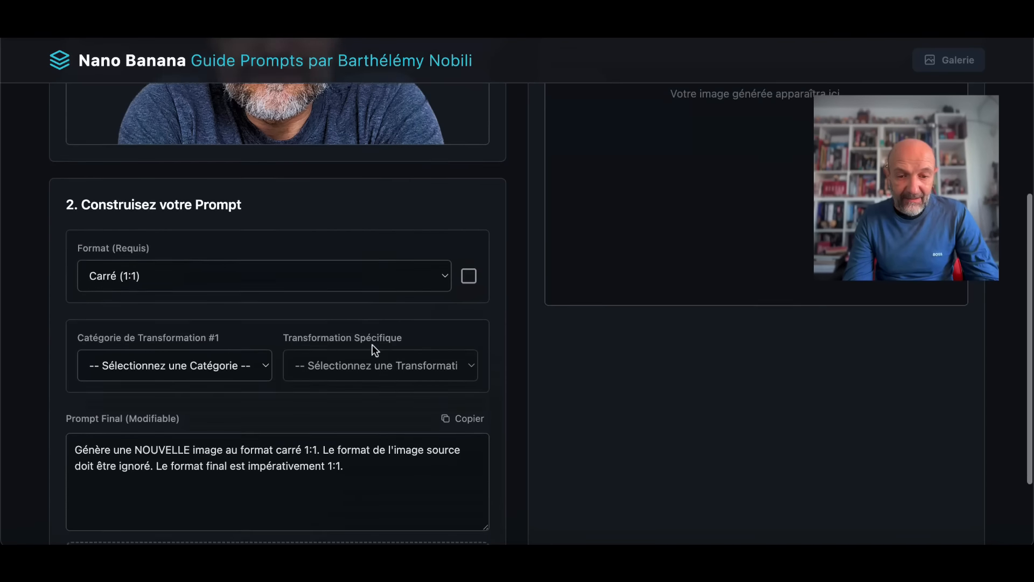
scroll(375, 350, "up", 2)
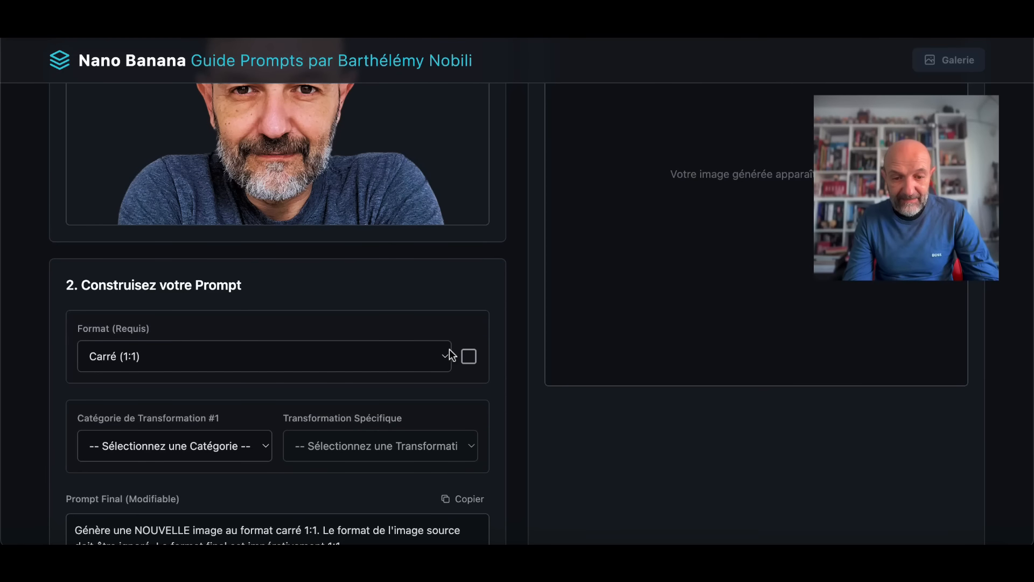
left_click(447, 357)
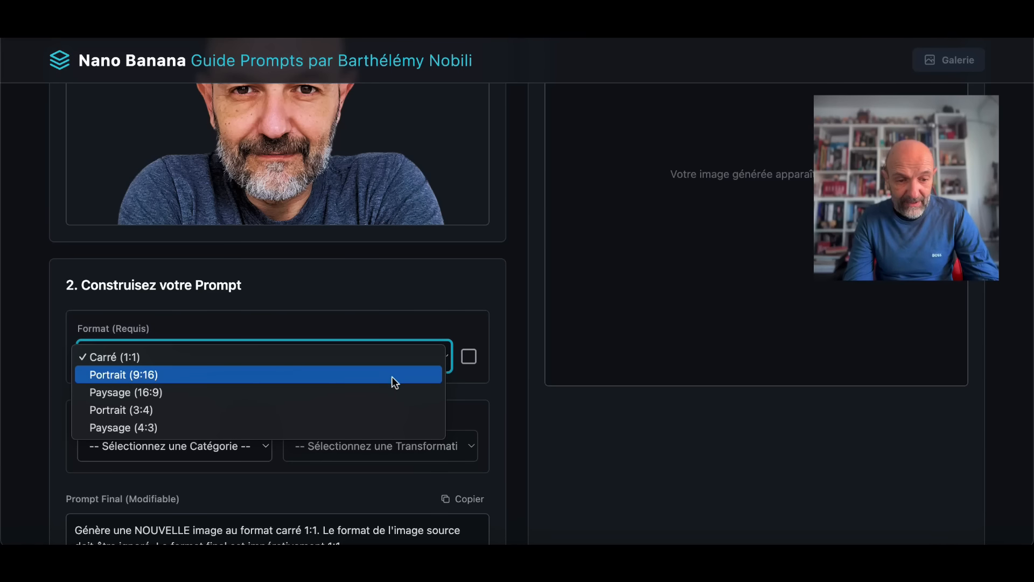
left_click(368, 397)
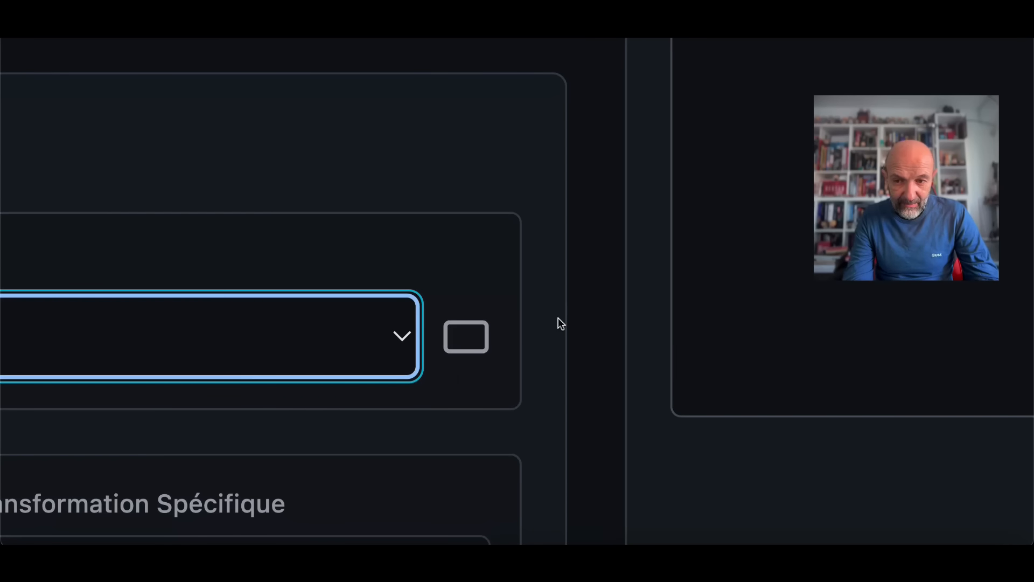
Step: Try the Portrait (3:4) output format and switch back to Paysage (16:9)
left_click(443, 357)
left_click(410, 375)
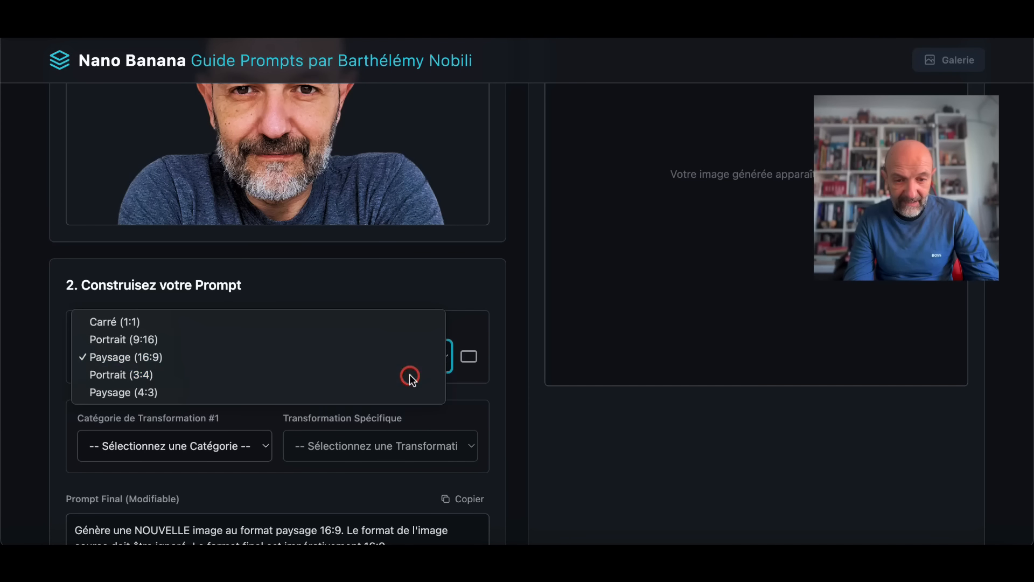
left_click(442, 355)
left_click(382, 337)
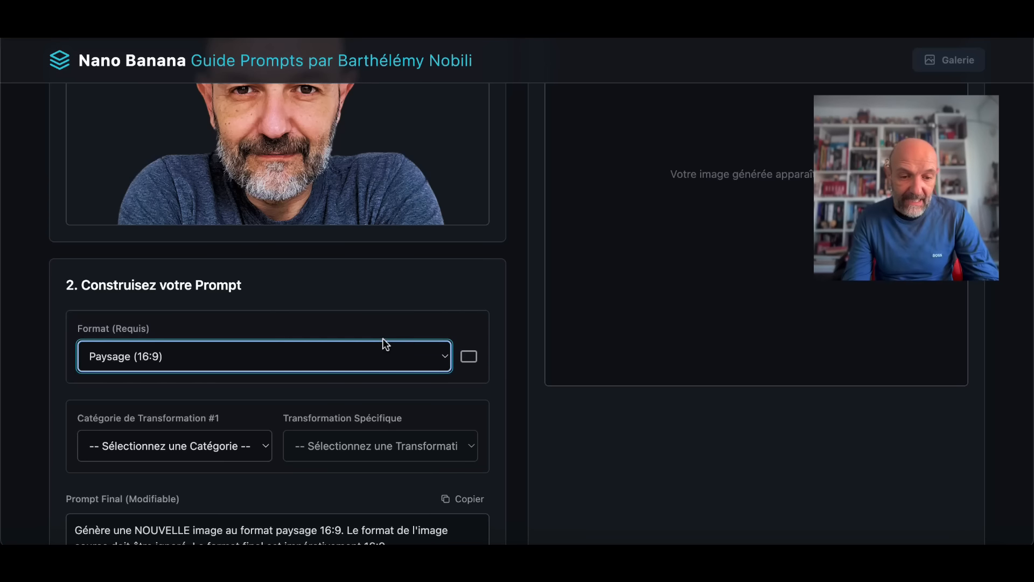
Step: Set the first transformation to the category Changements d'expression with Cri de colère as the specific transformation
scroll(246, 406, "down", 3)
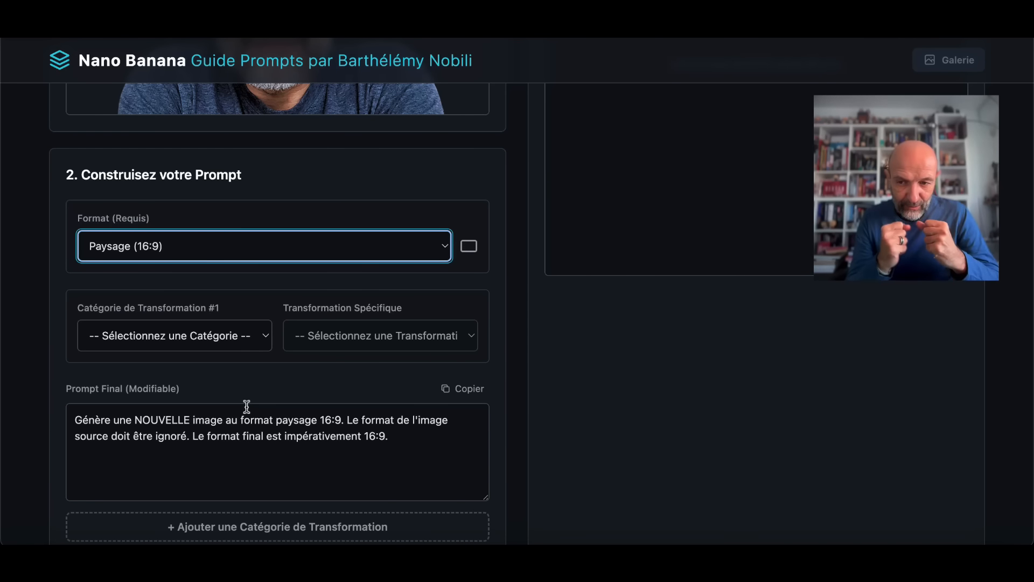
left_click(266, 336)
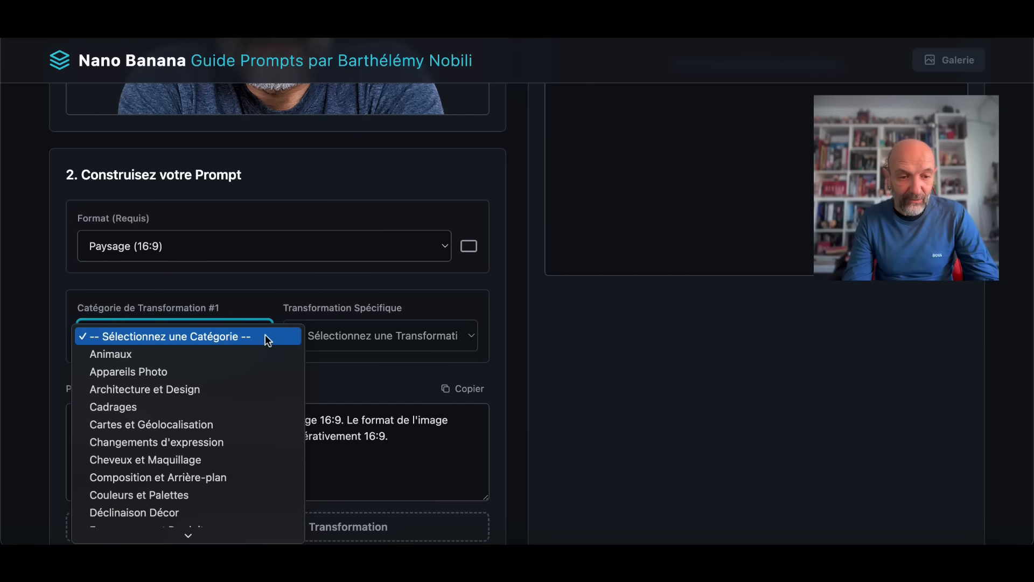
scroll(225, 474, "down", 6)
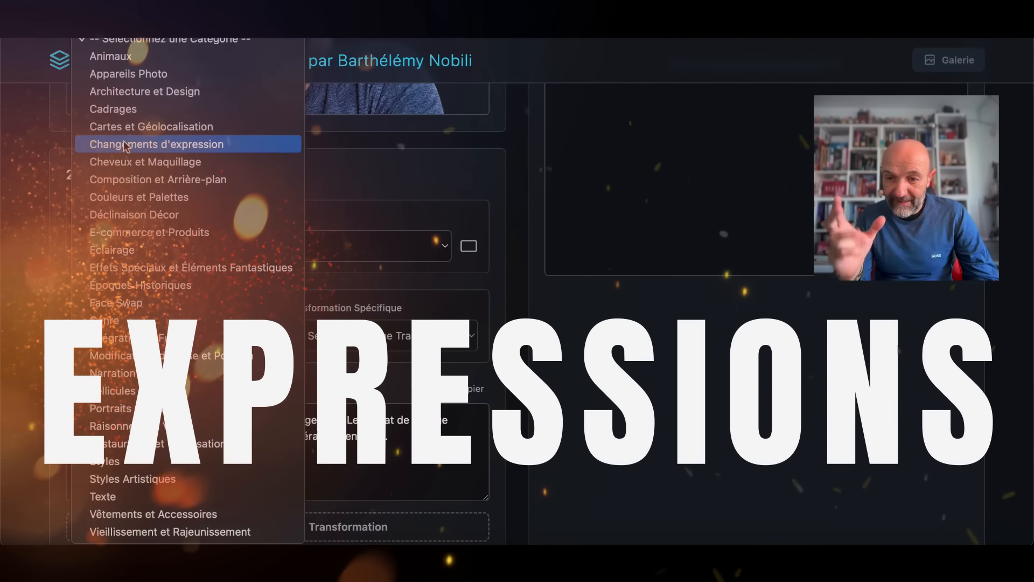
left_click(125, 145)
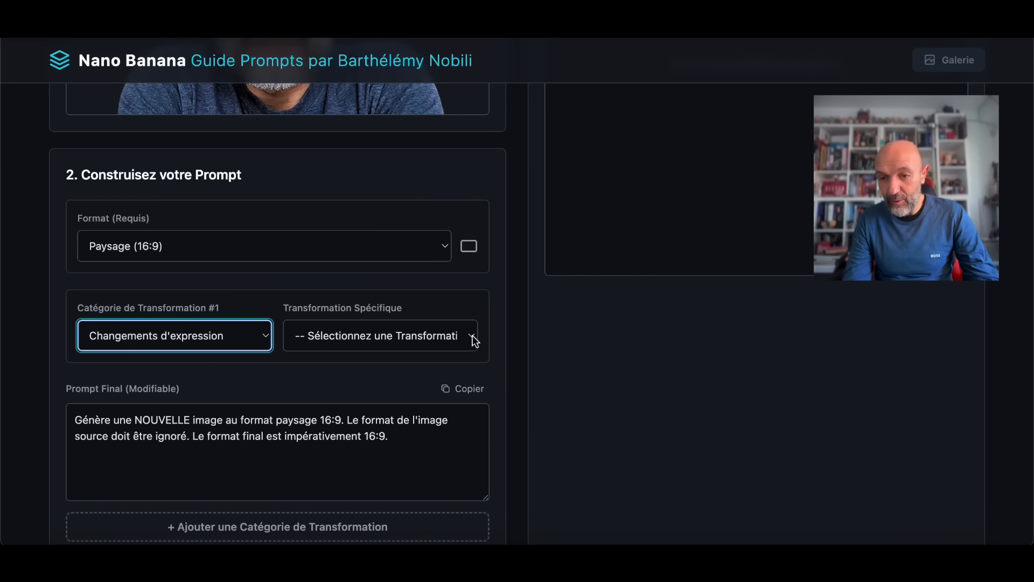
left_click(472, 336)
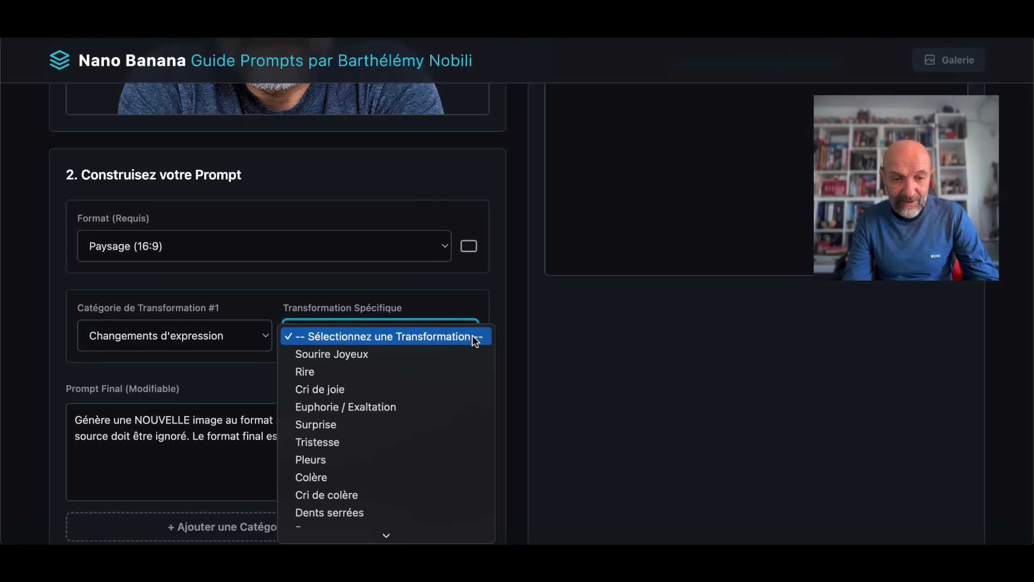
scroll(444, 405, "down", 3)
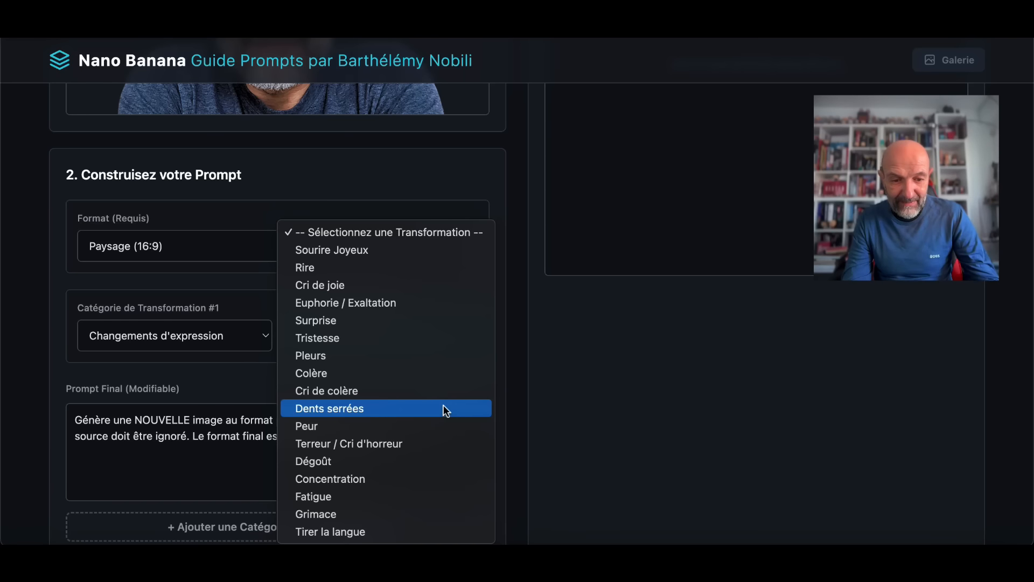
left_click(388, 391)
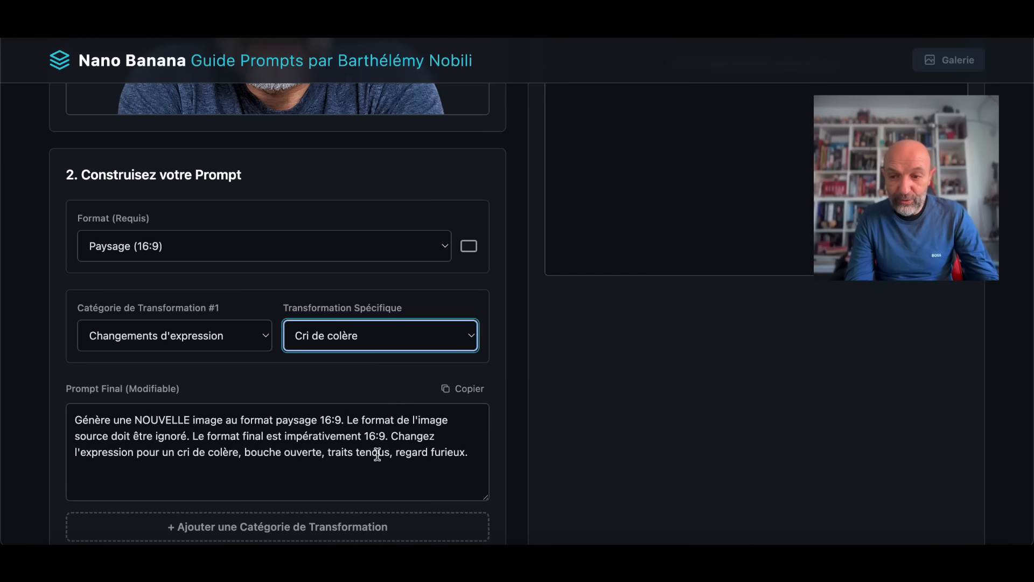
Step: Generate the angry-scream version of the portrait and view the result beside the source image
scroll(377, 454, "down", 1)
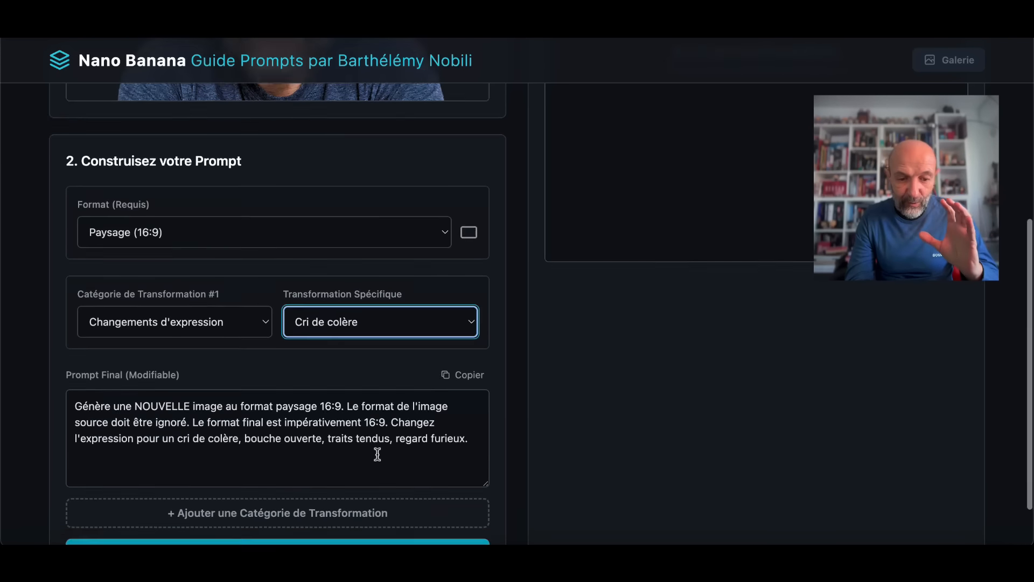
scroll(377, 454, "down", 4)
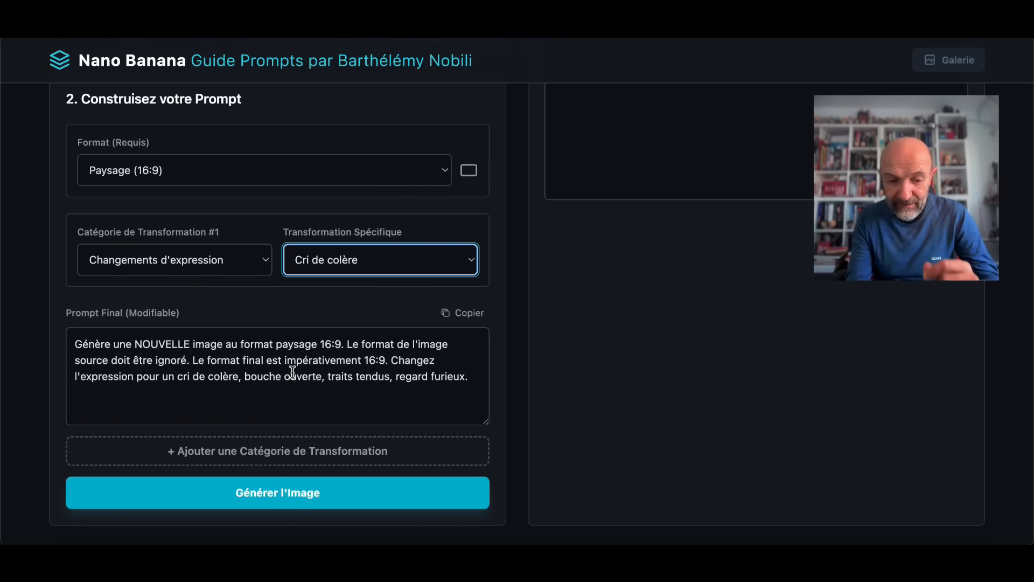
left_click(269, 506)
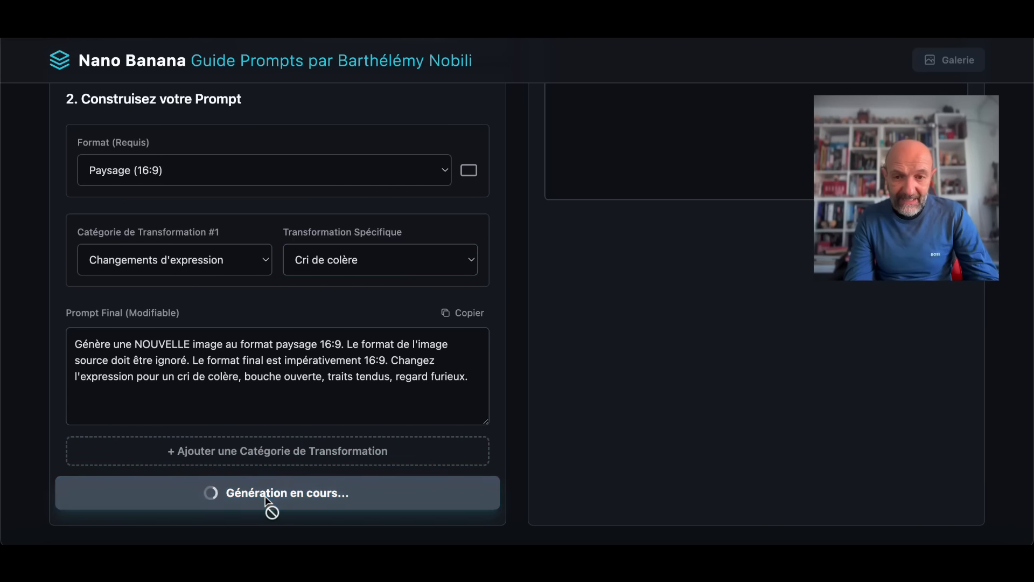
scroll(742, 347, "up", 2)
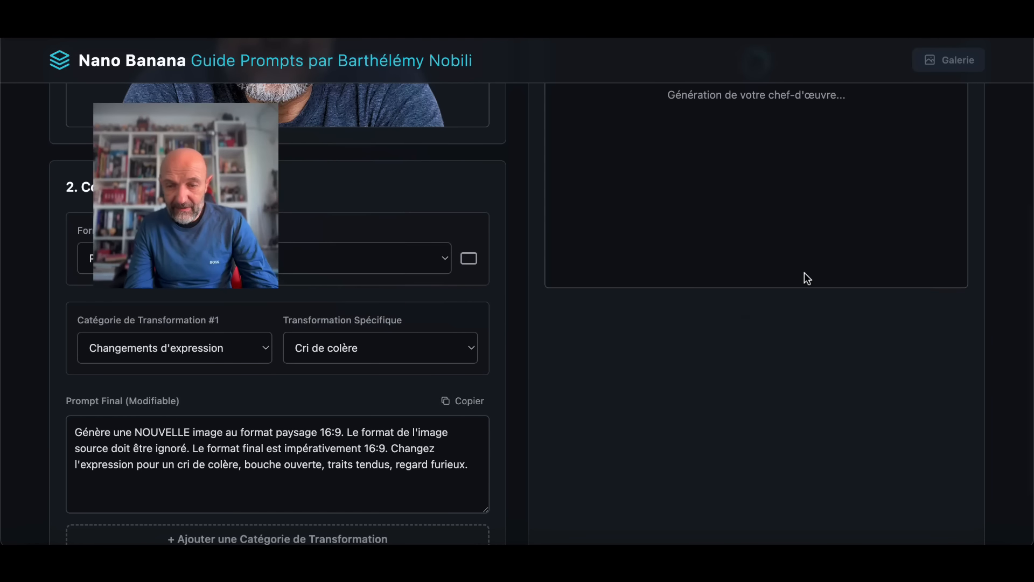
scroll(806, 278, "up", 3)
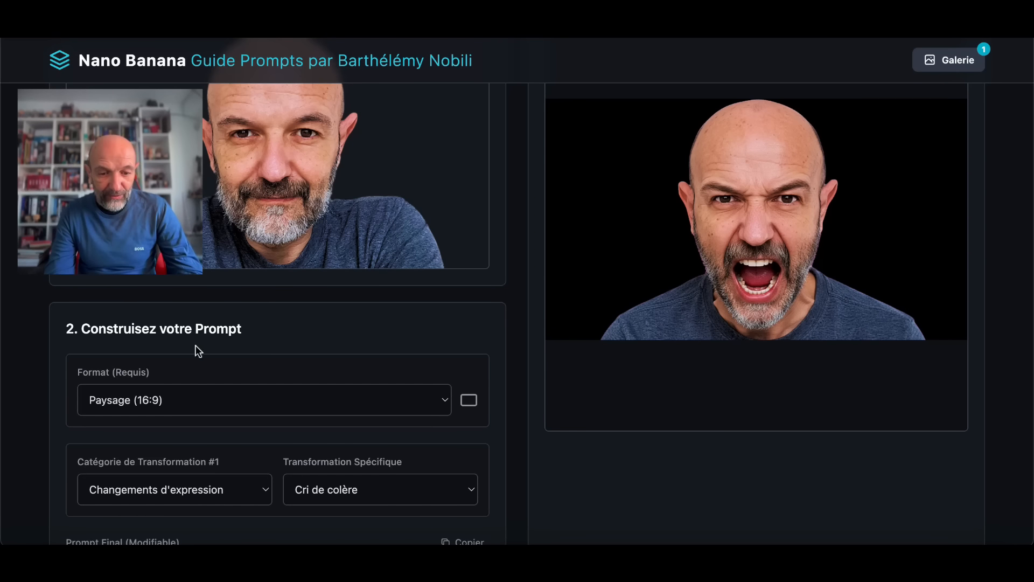
Step: Change the specific transformation to Euphorie / Exaltation and generate a new image of the portrait
scroll(386, 439, "down", 1)
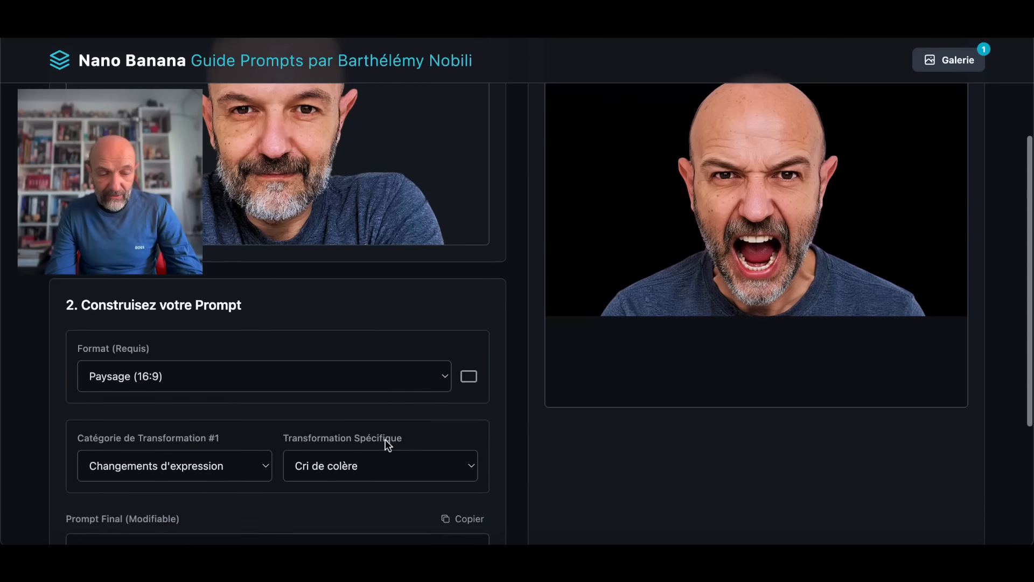
scroll(386, 439, "down", 1)
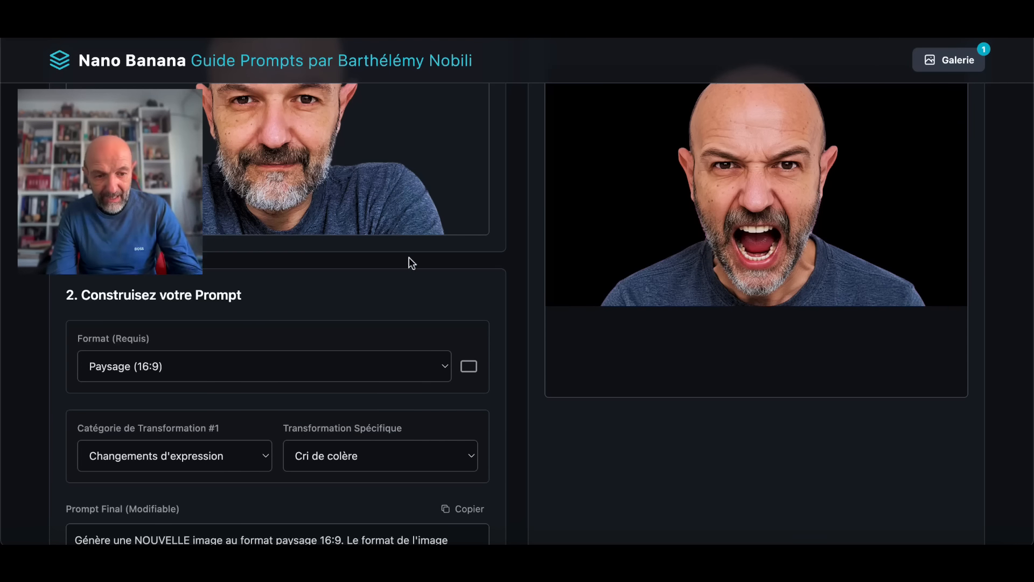
left_click(471, 457)
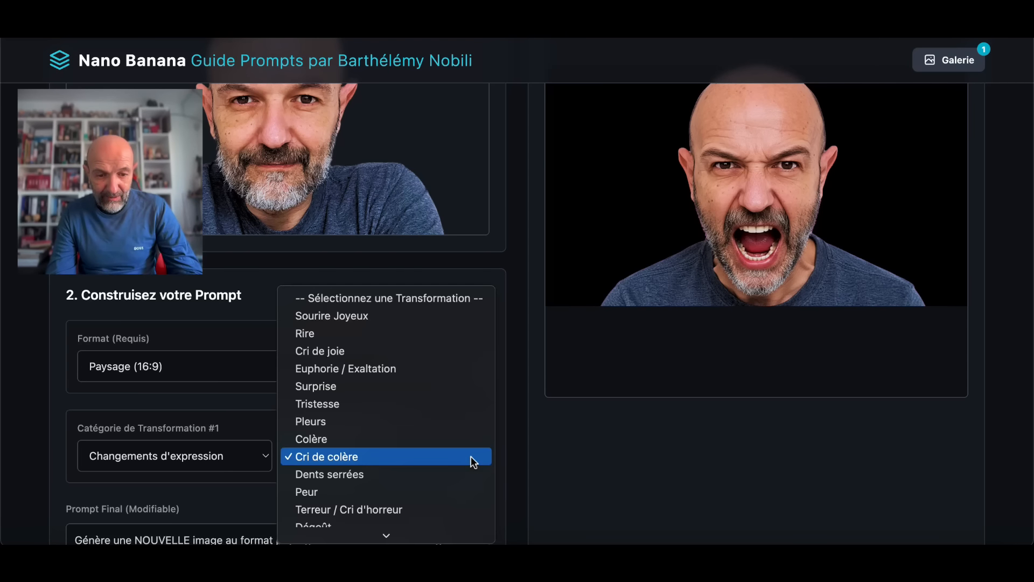
left_click(360, 367)
scroll(360, 368, "down", 3)
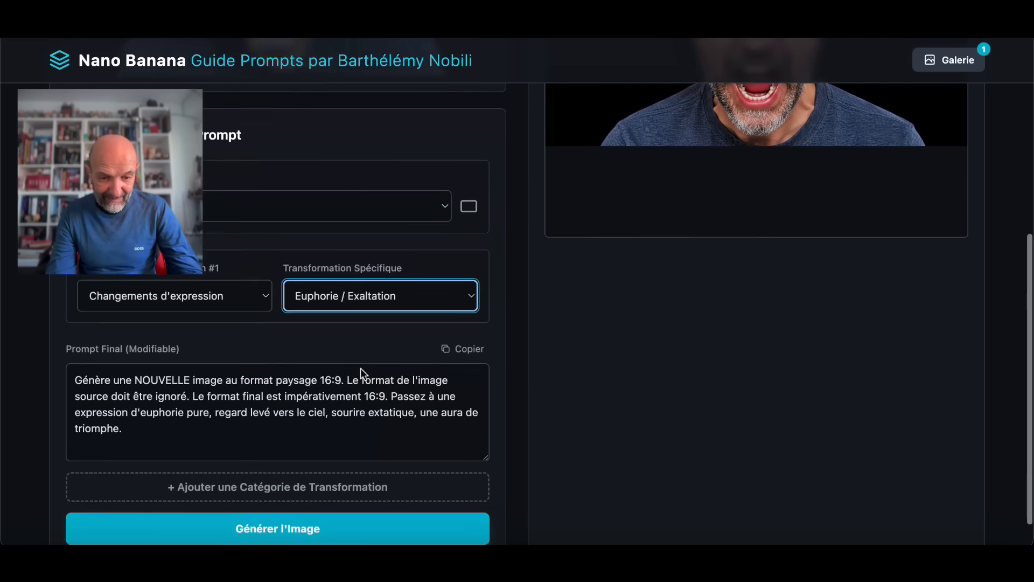
left_click(264, 525)
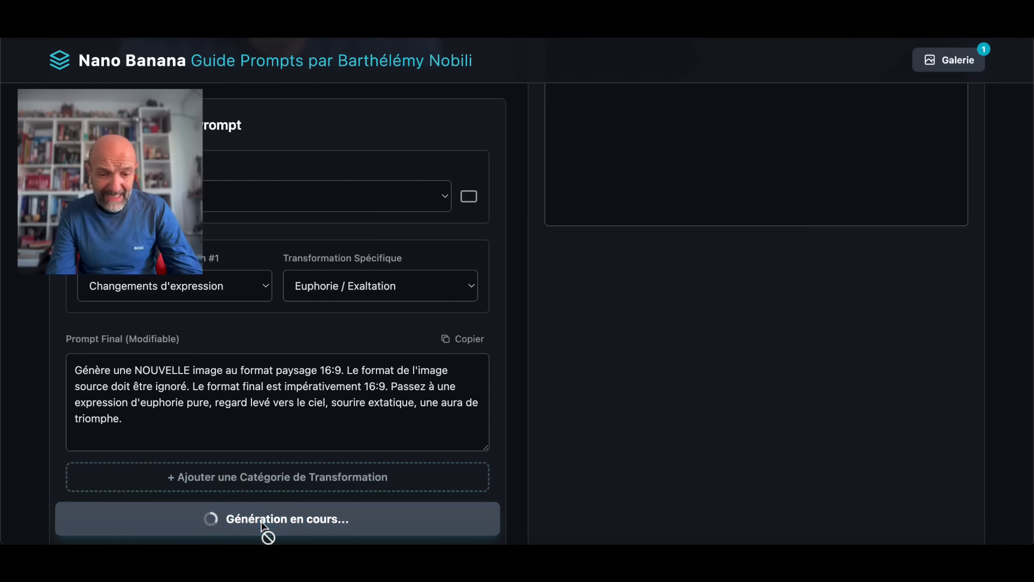
scroll(790, 290, "up", 3)
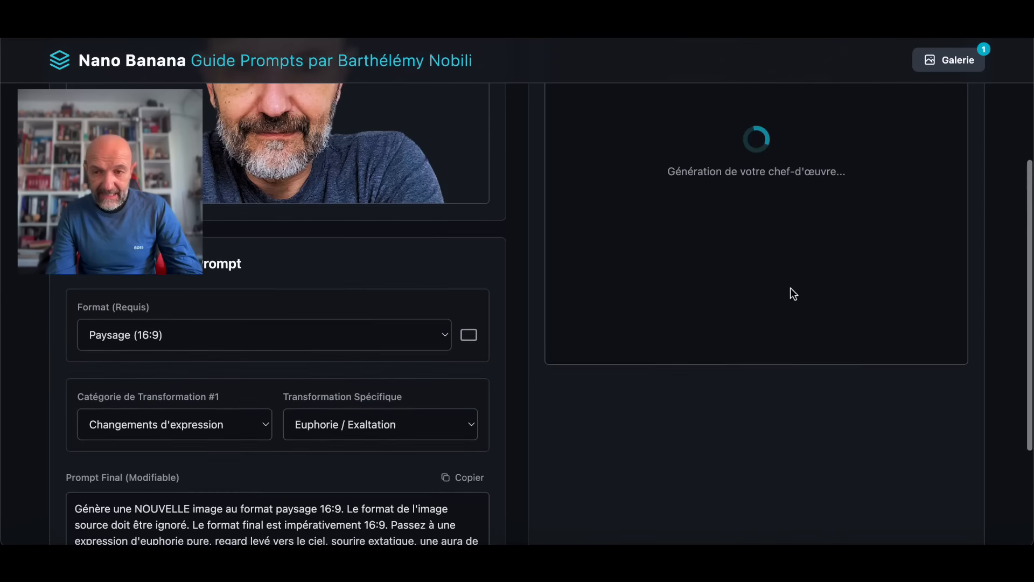
scroll(790, 287, "up", 2)
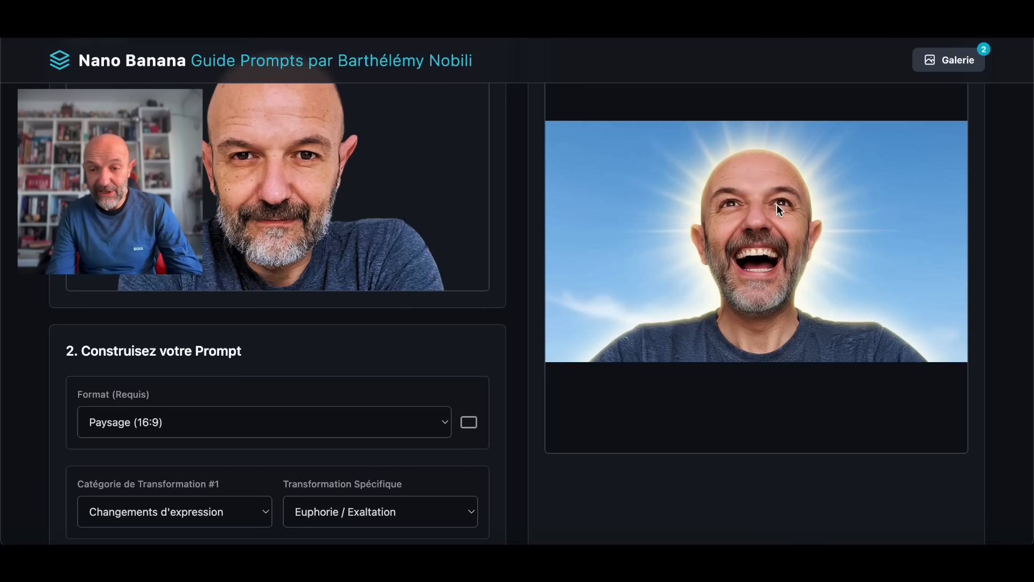
Step: Open the session gallery, check the download option on the generated images, and close the gallery
scroll(850, 264, "up", 3)
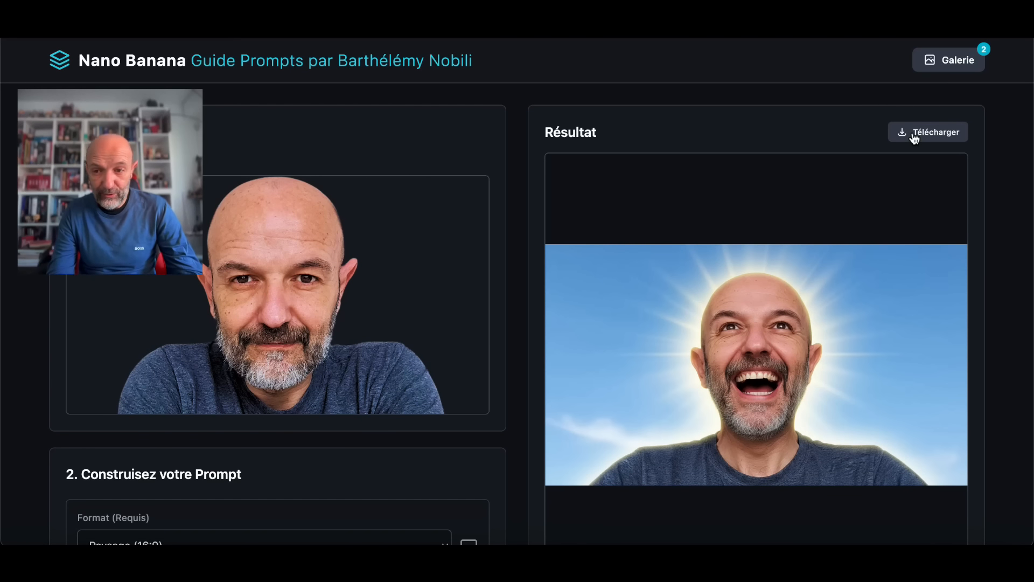
left_click(954, 61)
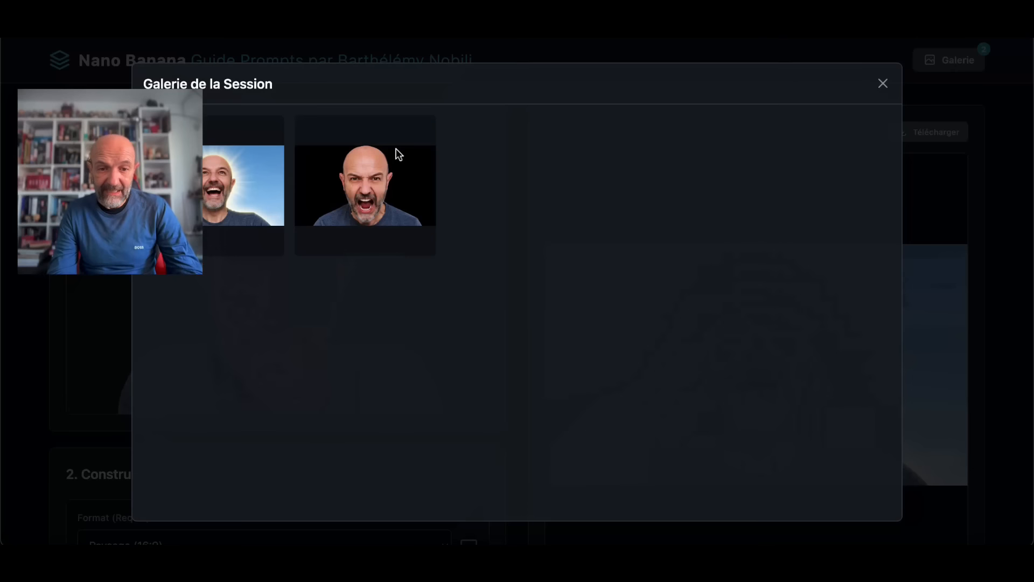
mouse_move(226, 190)
mouse_move(382, 188)
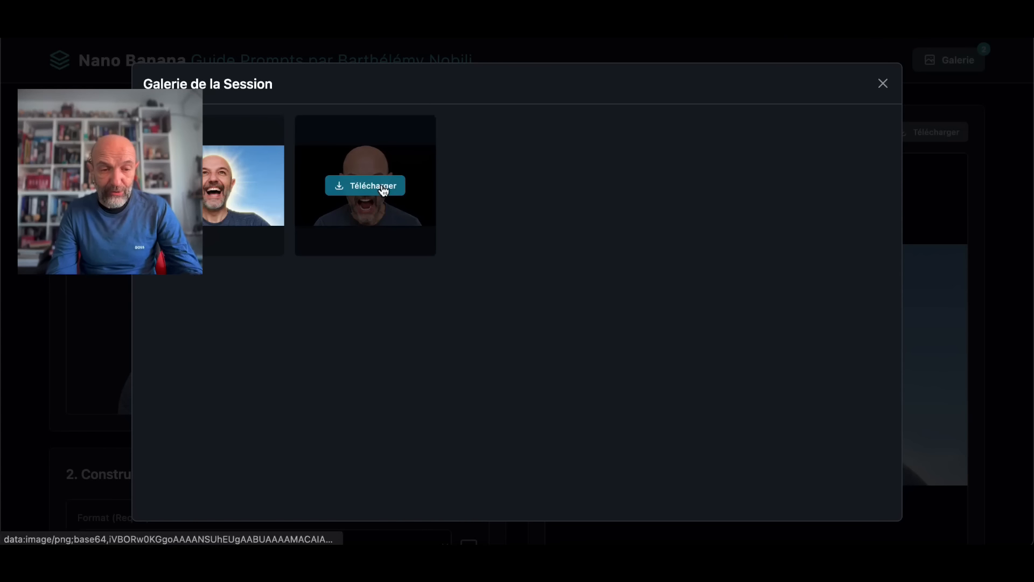
left_click(883, 85)
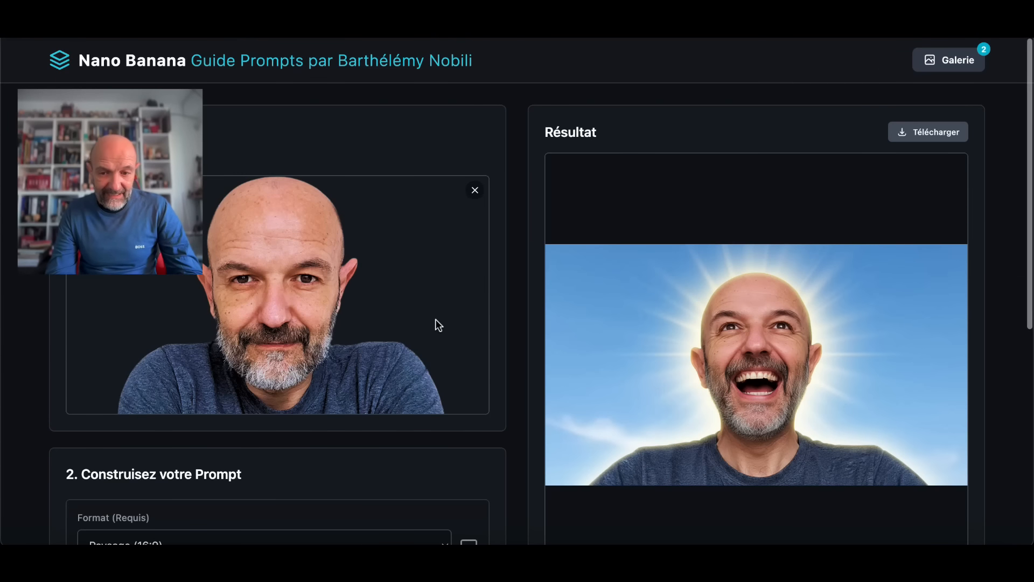
Step: Change the specific transformation of the first expression category to Tristesse
scroll(435, 319, "down", 2)
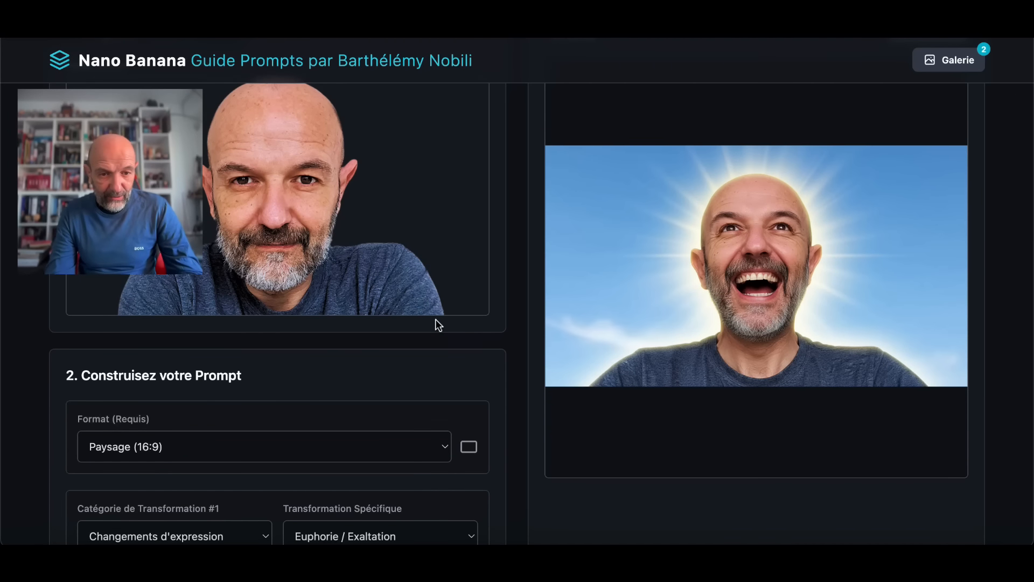
scroll(435, 318, "down", 1)
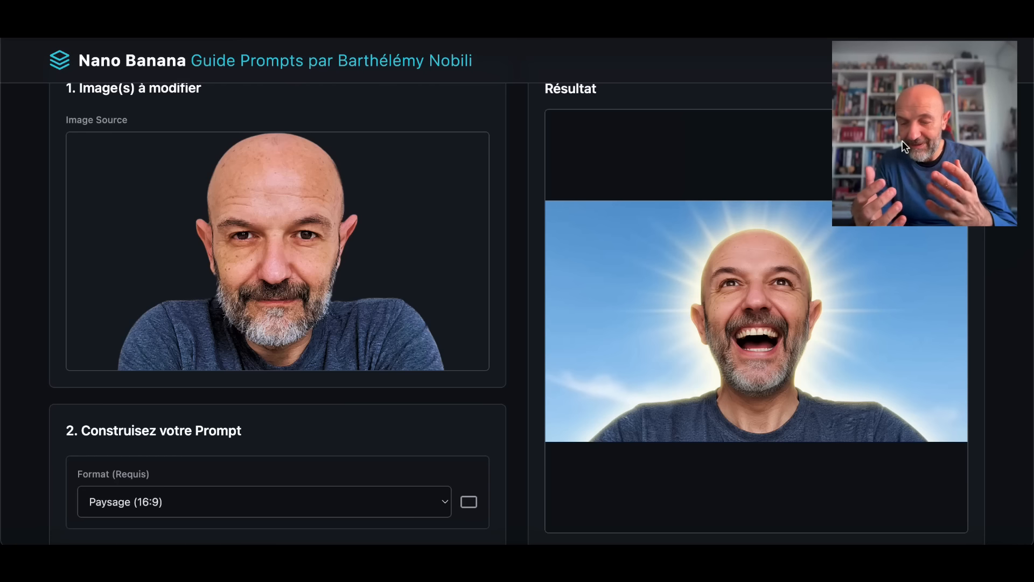
mouse_move(298, 251)
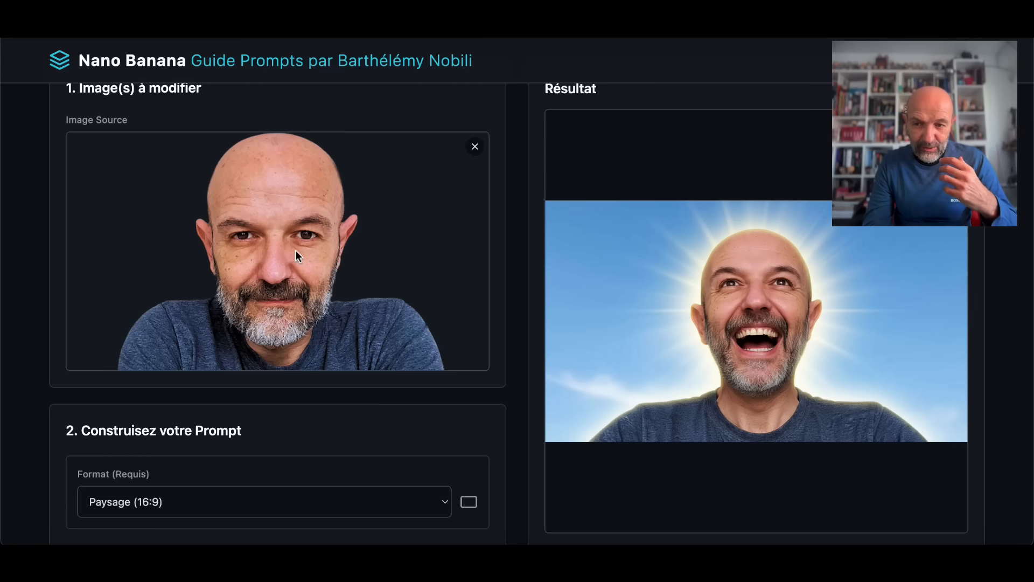
scroll(298, 256, "down", 5)
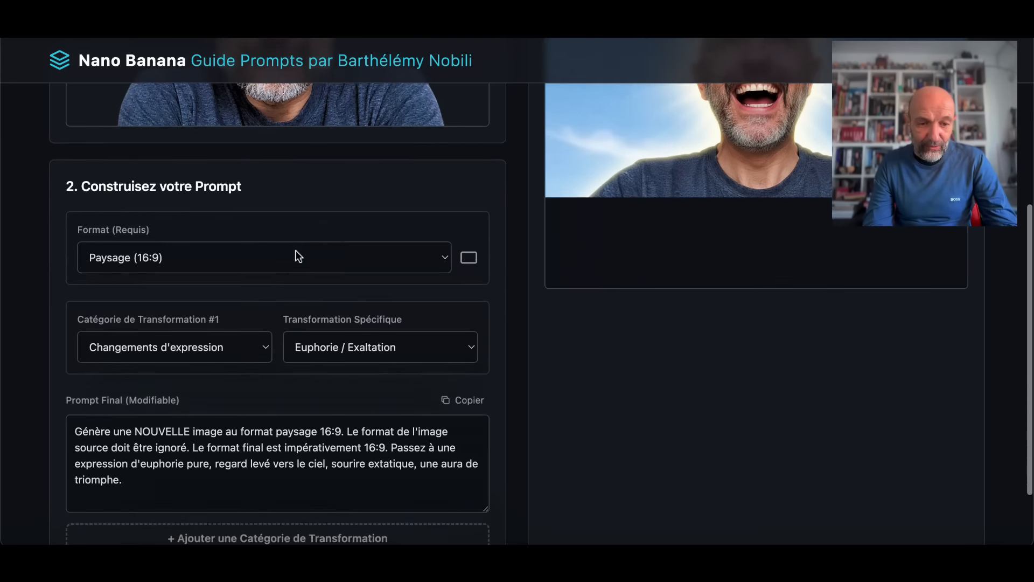
left_click(459, 345)
left_click(445, 375)
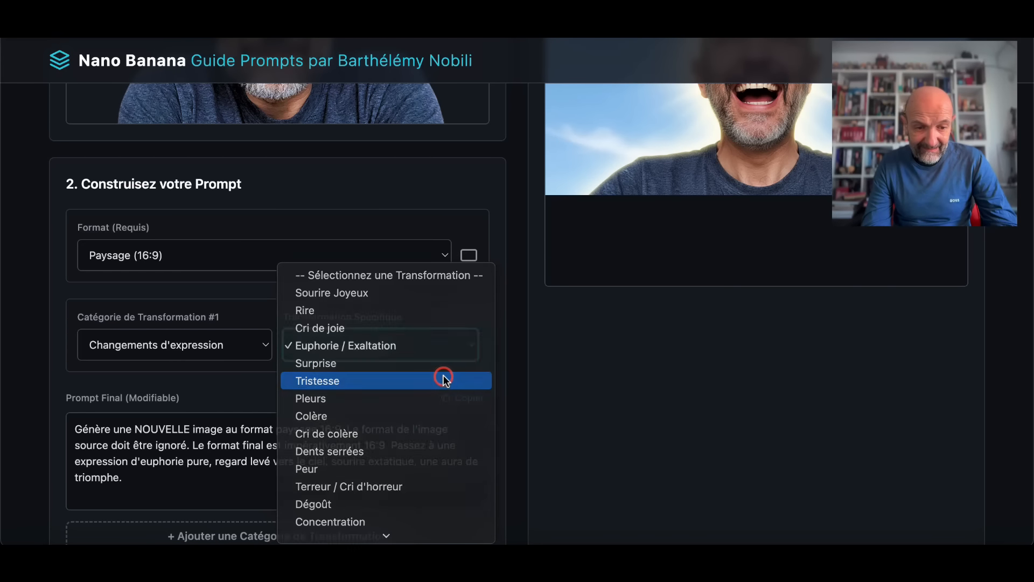
Step: Add a second transformation category, Cadrages, with Plan en Contre-plongée as its specific transformation, and review the final prompt
scroll(332, 385, "down", 2)
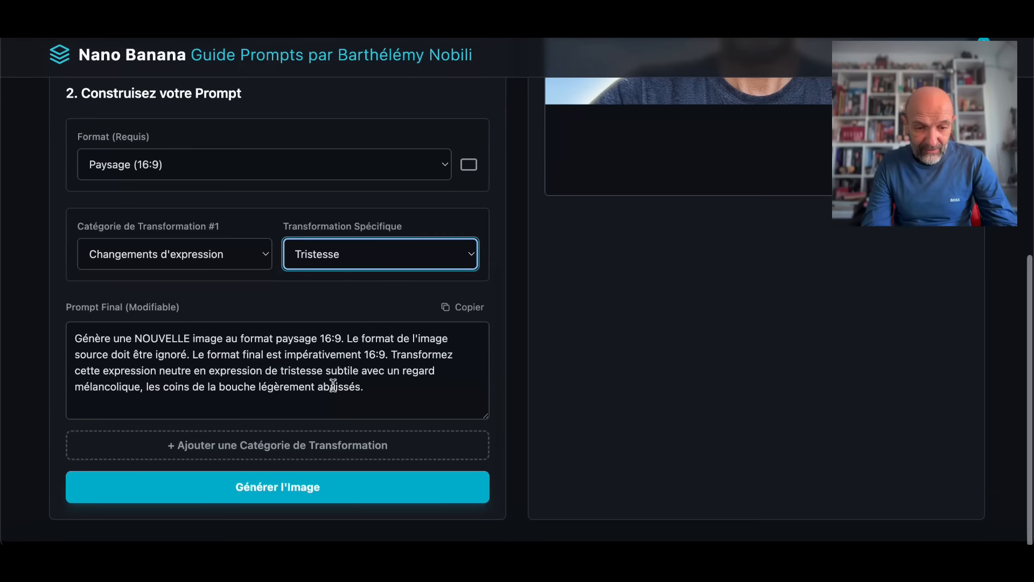
left_click(222, 460)
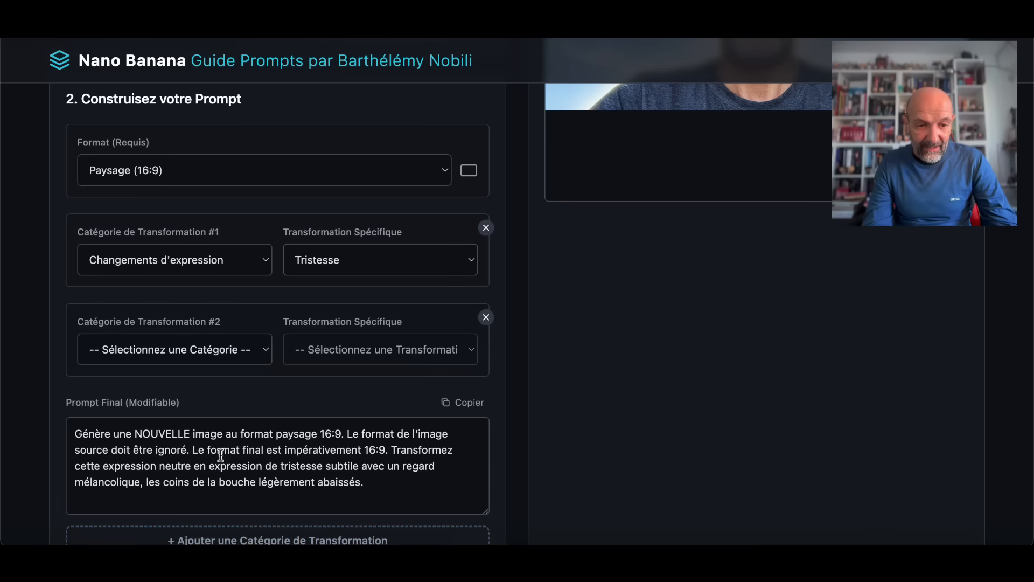
left_click(266, 353)
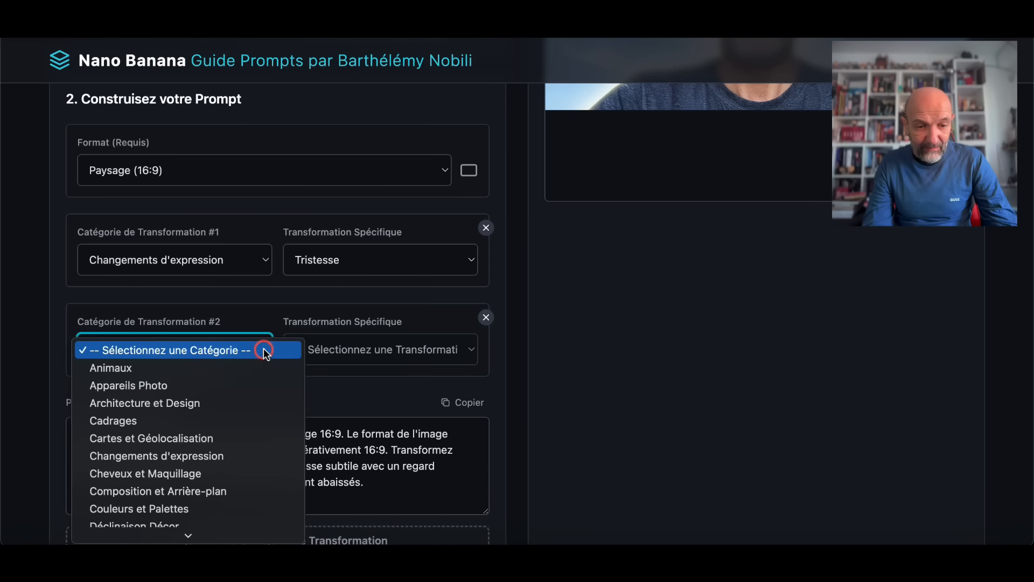
left_click(150, 422)
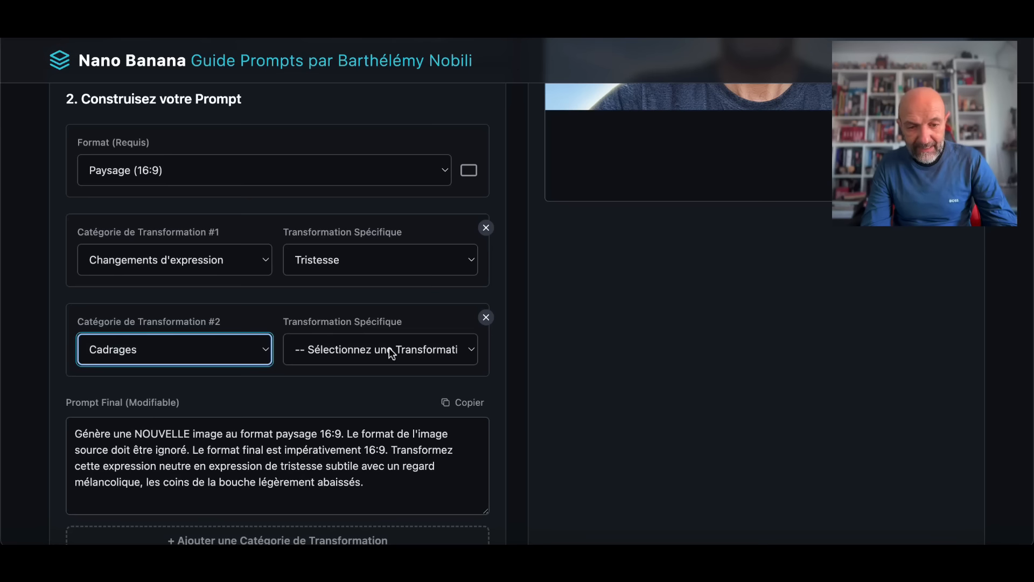
left_click(471, 353)
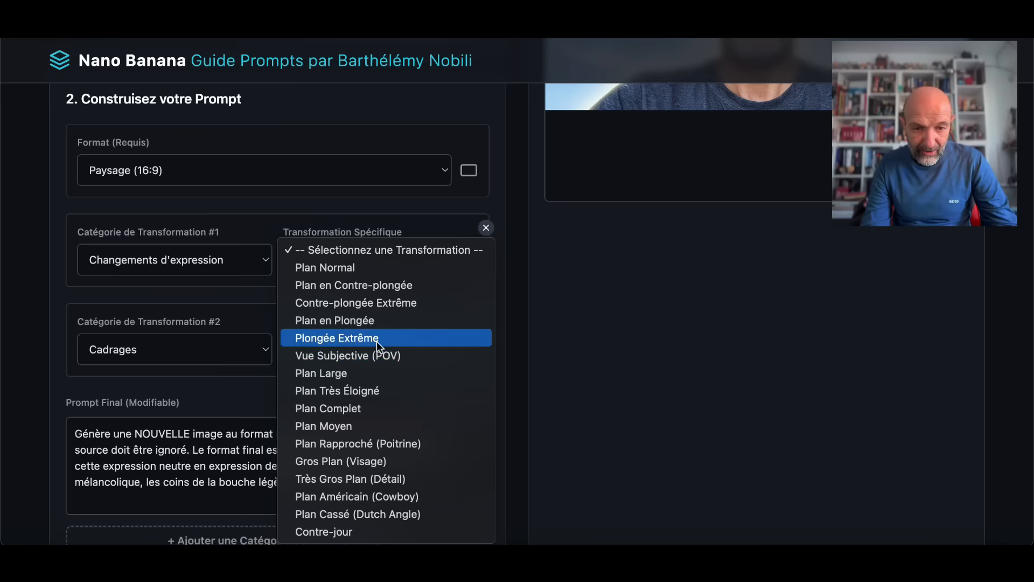
left_click(416, 287)
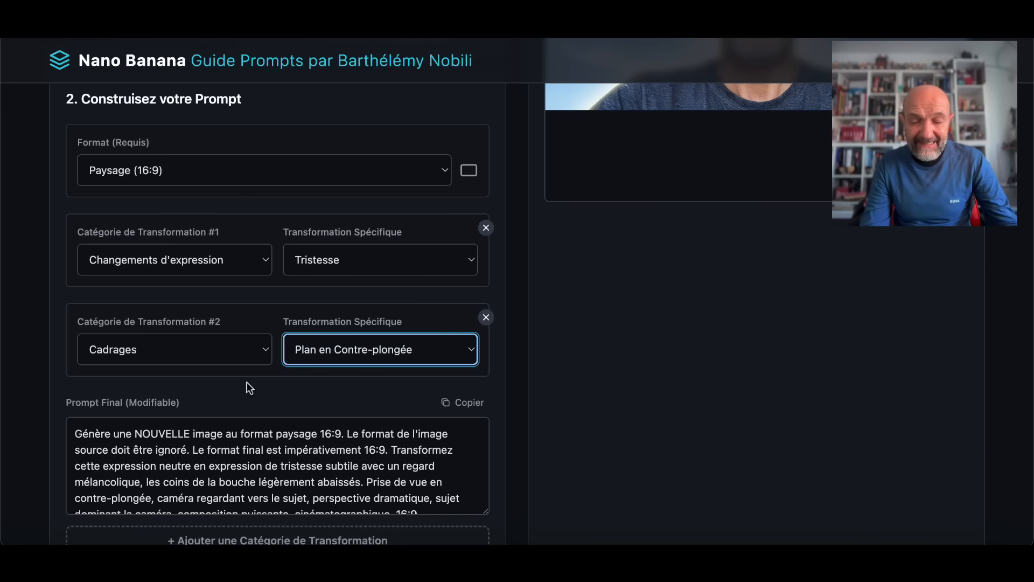
scroll(247, 383, "down", 3)
scroll(247, 383, "down", 1)
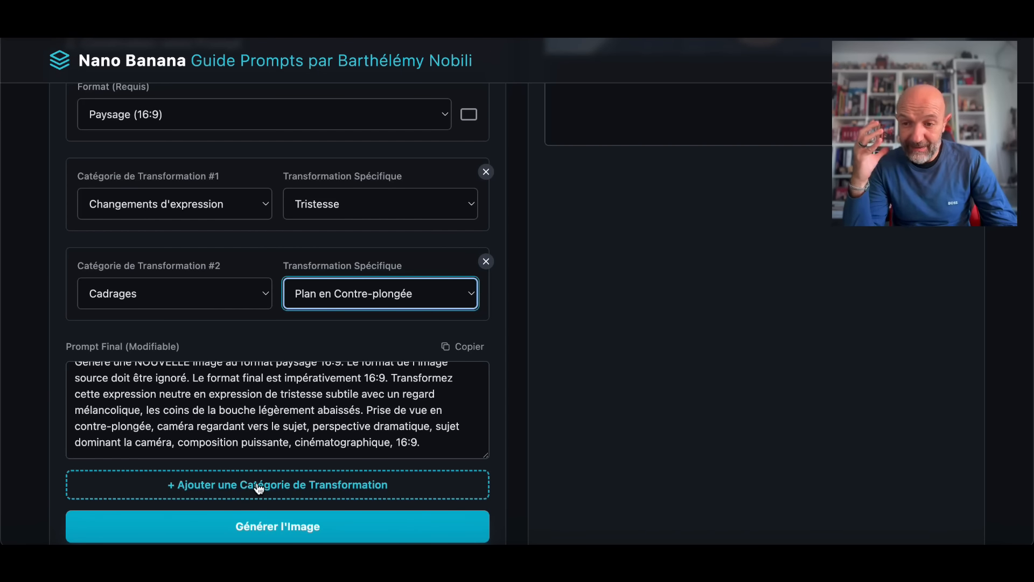
Step: Add a third transformation category, Styles, with Publicitaire as its specific transformation
left_click(259, 487)
left_click(265, 396)
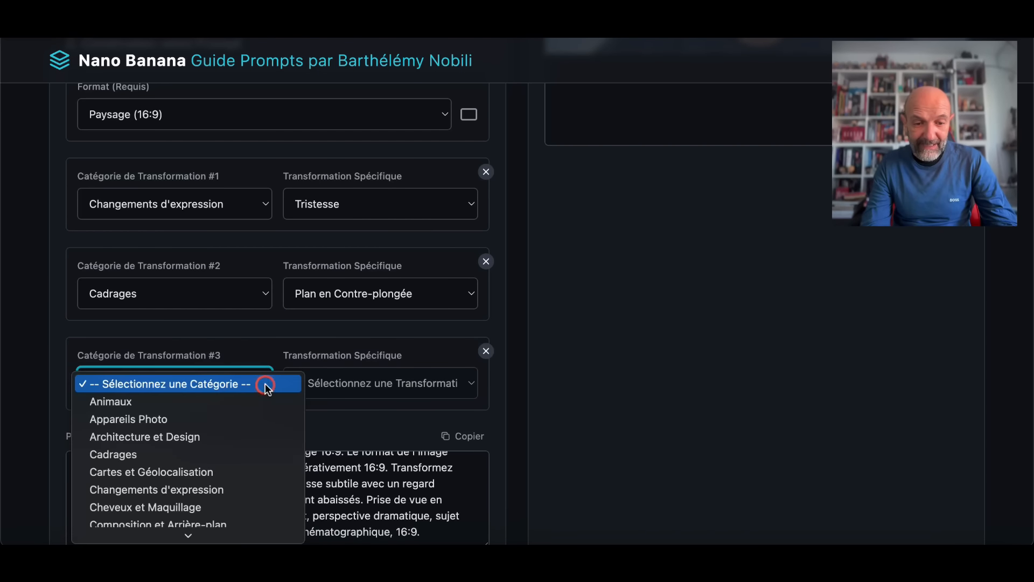
scroll(208, 504, "down", 5)
scroll(208, 504, "down", 3)
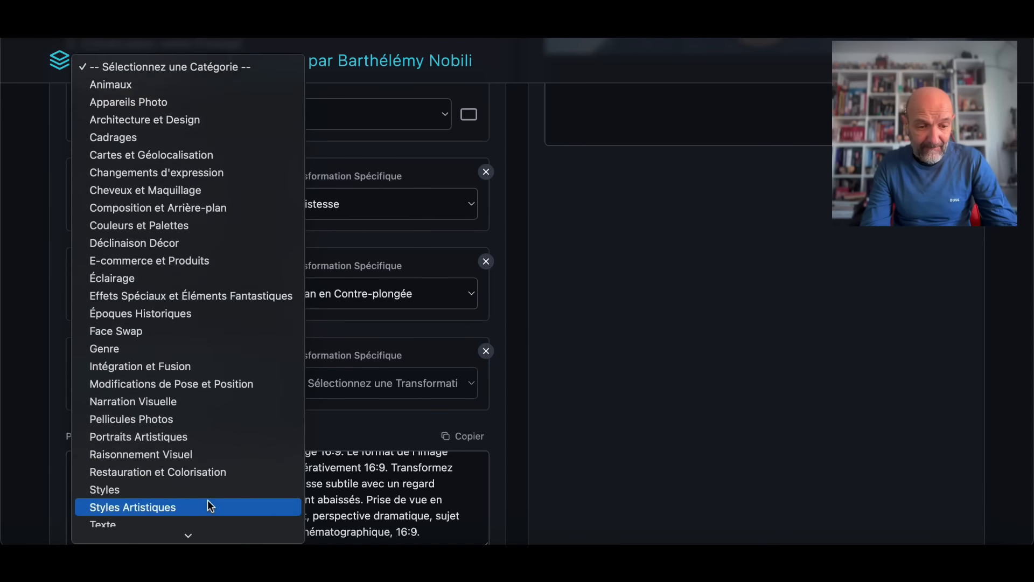
left_click(208, 501)
left_click(460, 386)
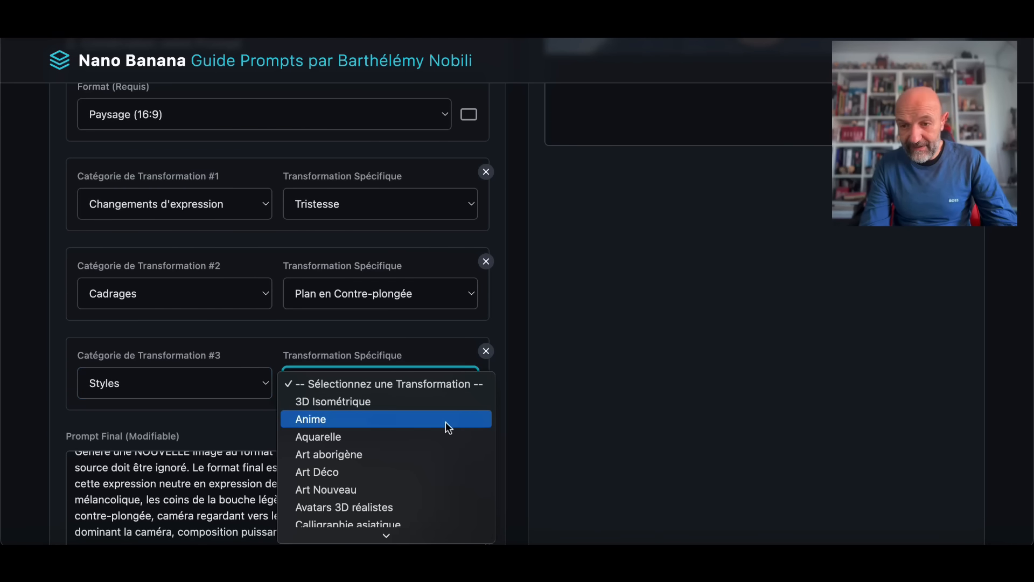
scroll(446, 424, "down", 10)
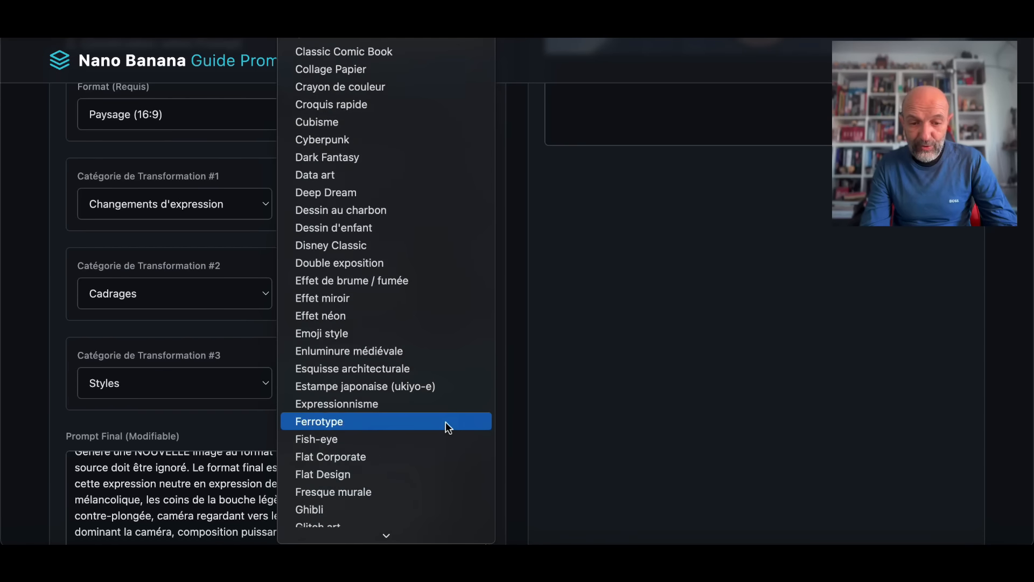
scroll(445, 421, "down", 3)
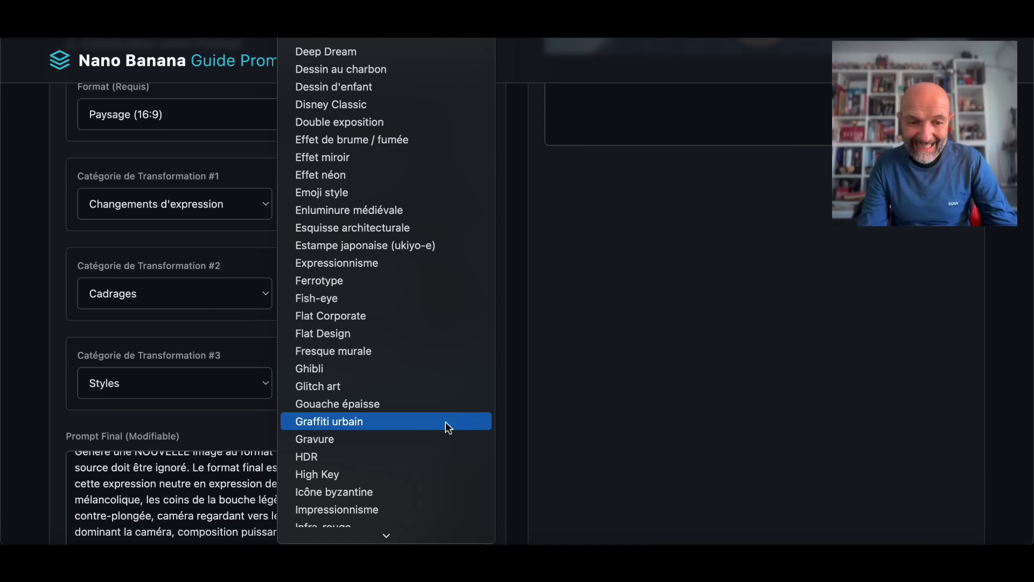
scroll(445, 422, "down", 14)
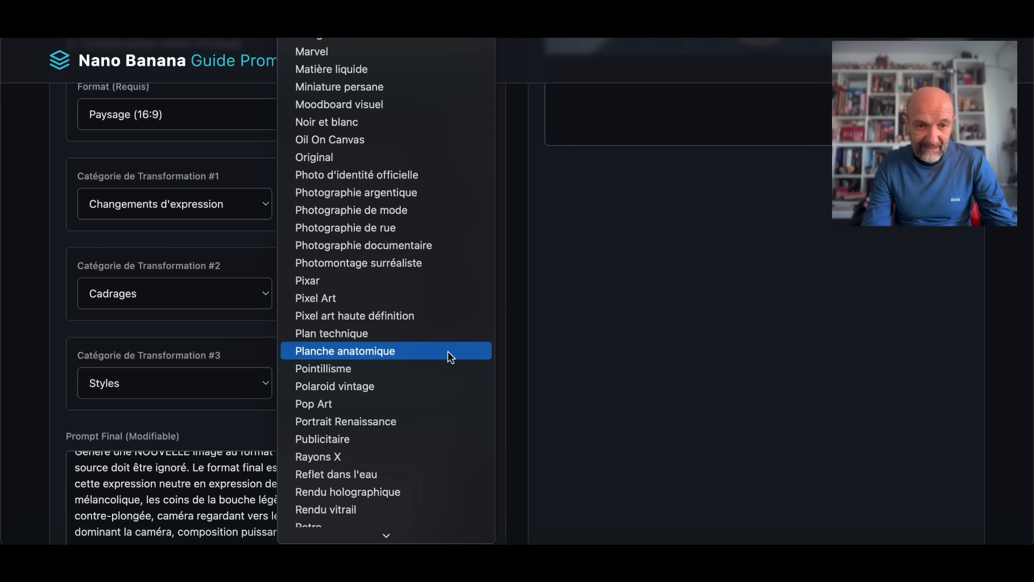
left_click(383, 439)
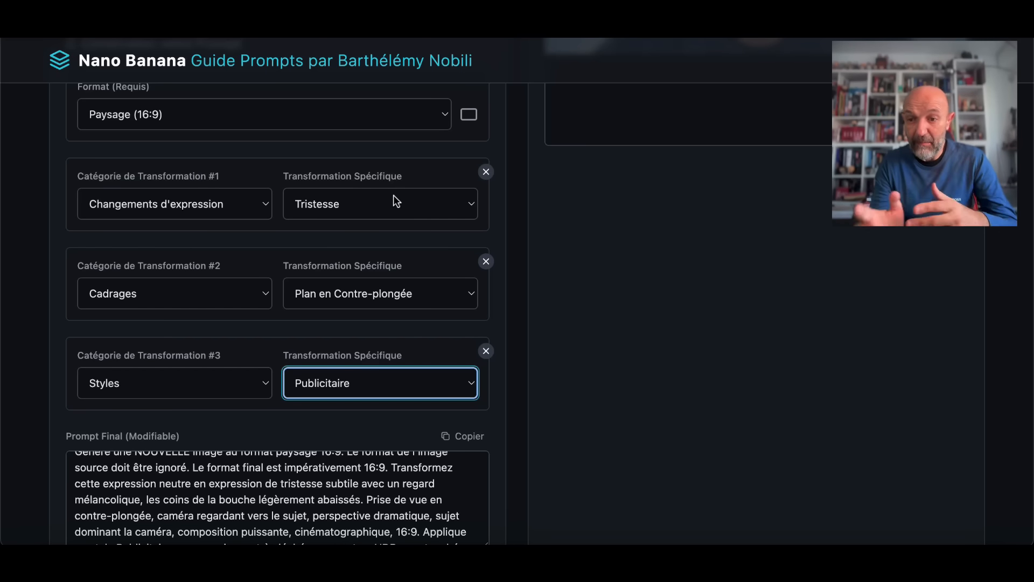
Step: Generate the image with the Tristesse, Plan en Contre-plongée and Publicitaire transformations and compare the result with the source portrait
scroll(328, 229, "down", 5)
left_click(256, 493)
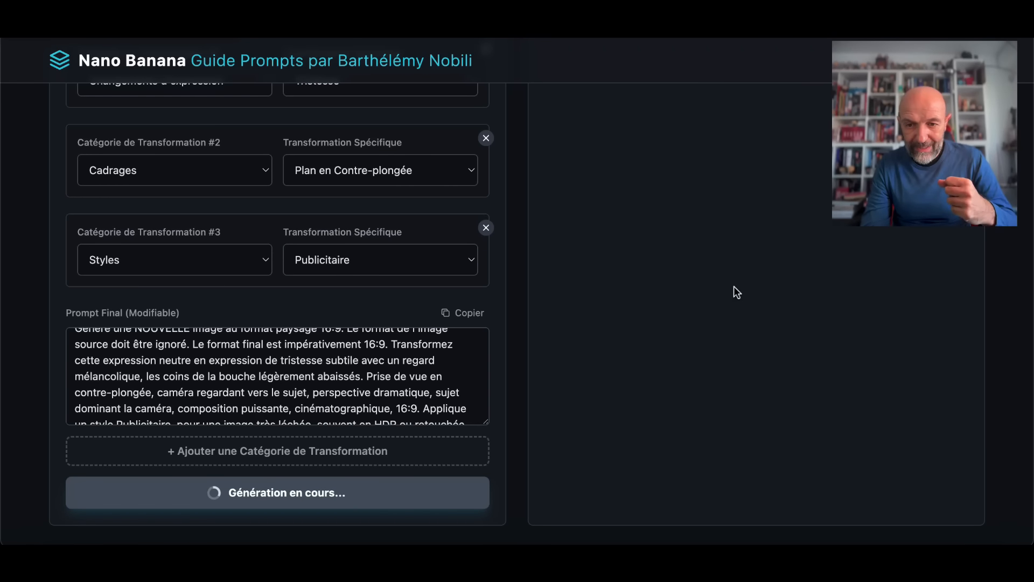
scroll(750, 283, "up", 10)
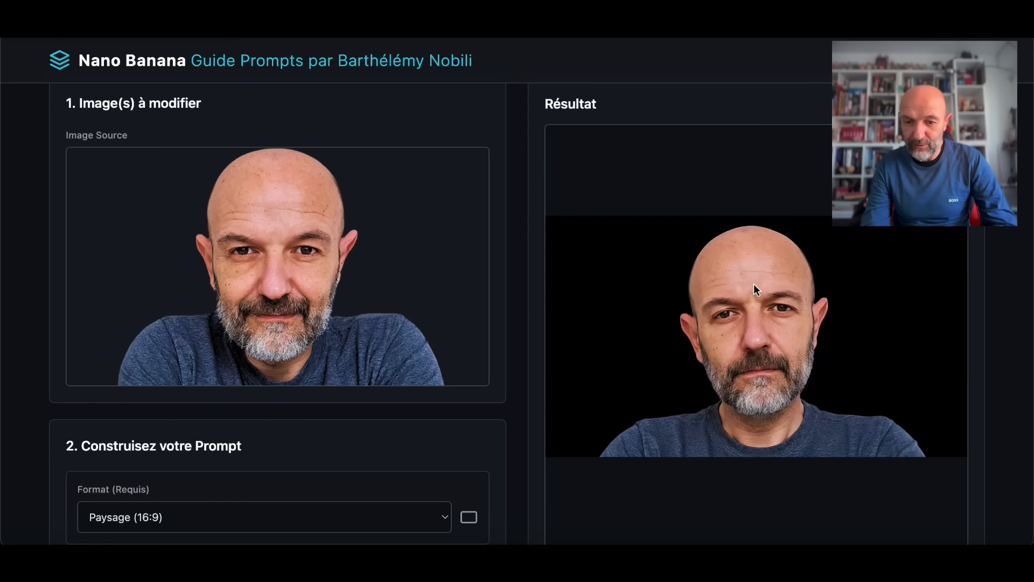
scroll(753, 381, "down", 10)
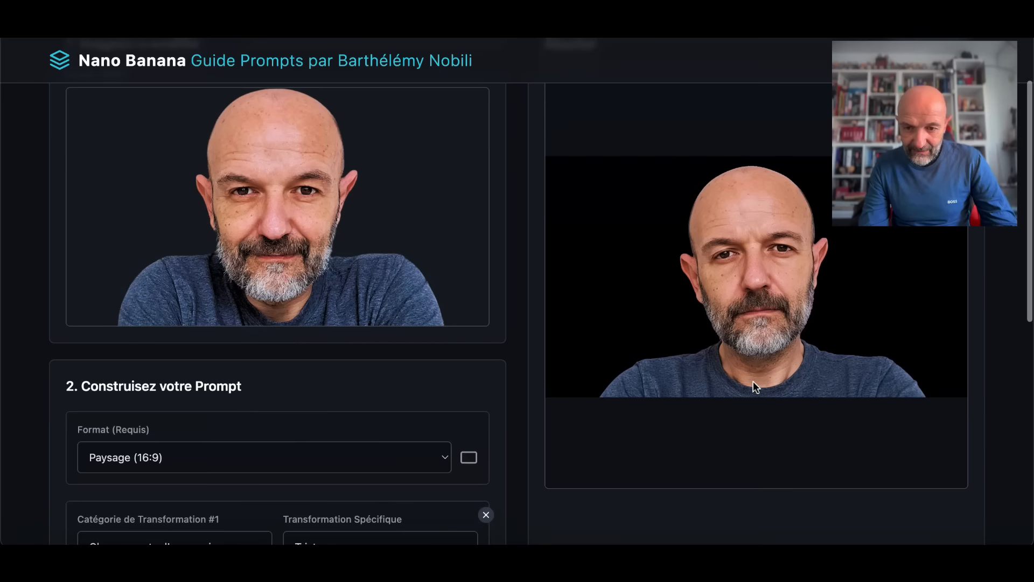
scroll(753, 381, "up", 9)
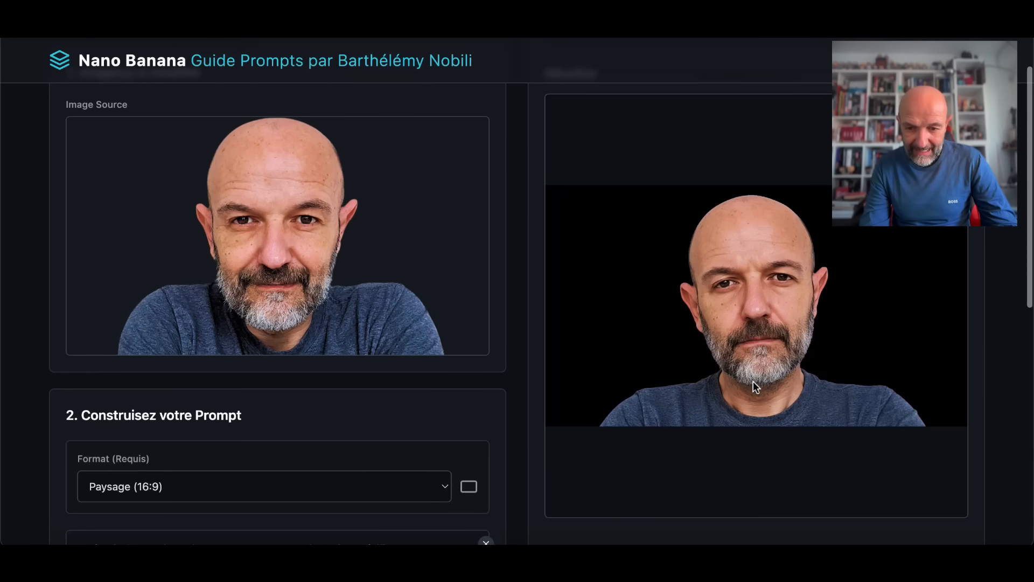
scroll(753, 380, "down", 7)
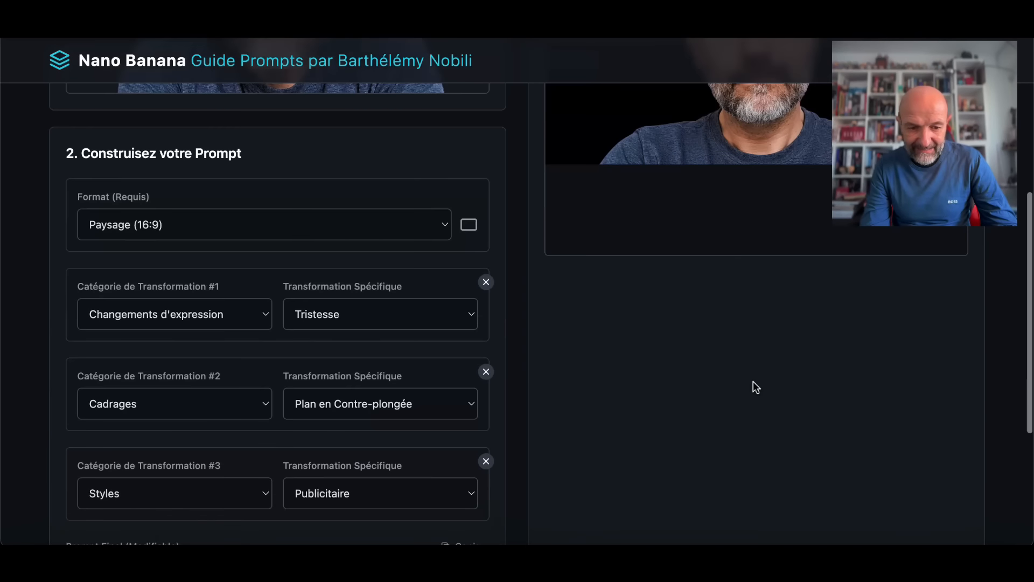
Step: Generate the image once more with the same three transformations
scroll(753, 380, "down", 5)
scroll(753, 380, "down", 1)
left_click(404, 492)
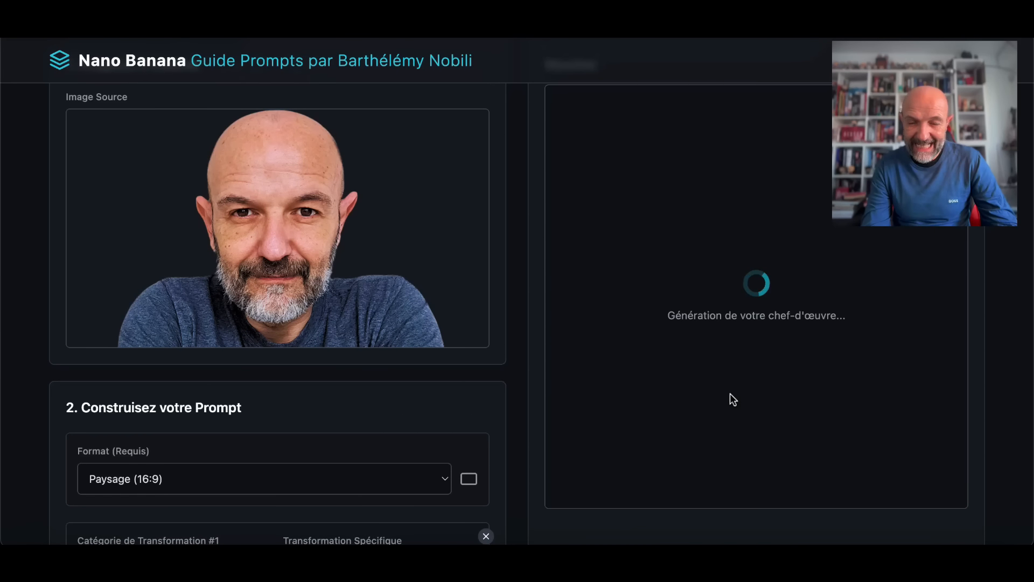
Step: Change the specific transformation of the Styles category to Pixar
scroll(729, 393, "down", 10)
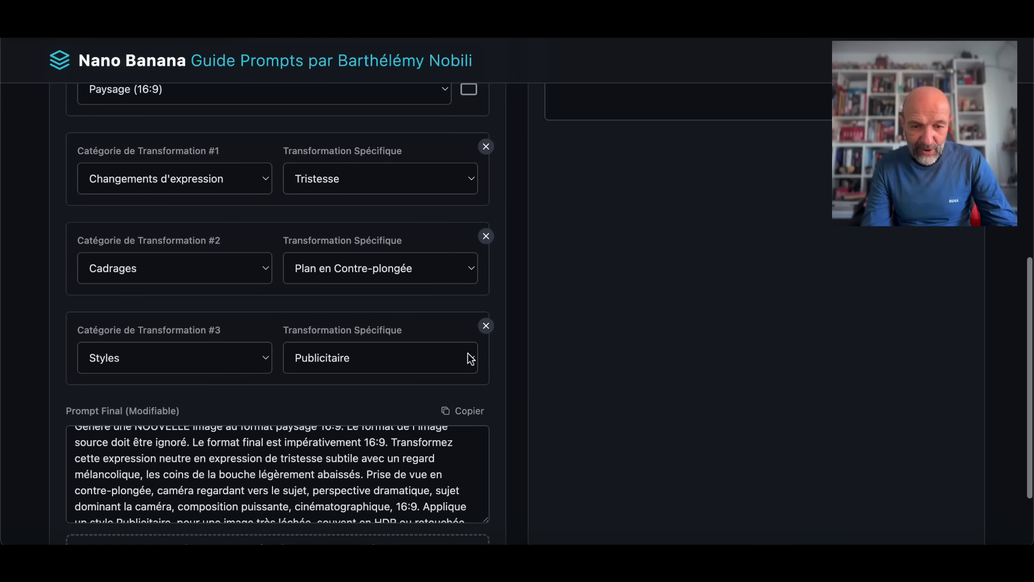
left_click(471, 358)
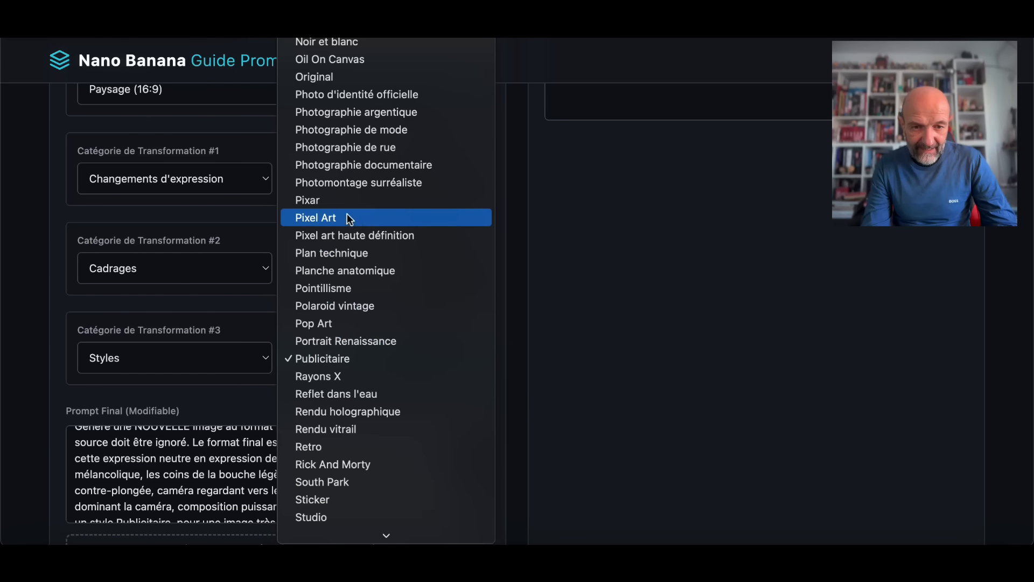
left_click(334, 202)
scroll(338, 208, "down", 3)
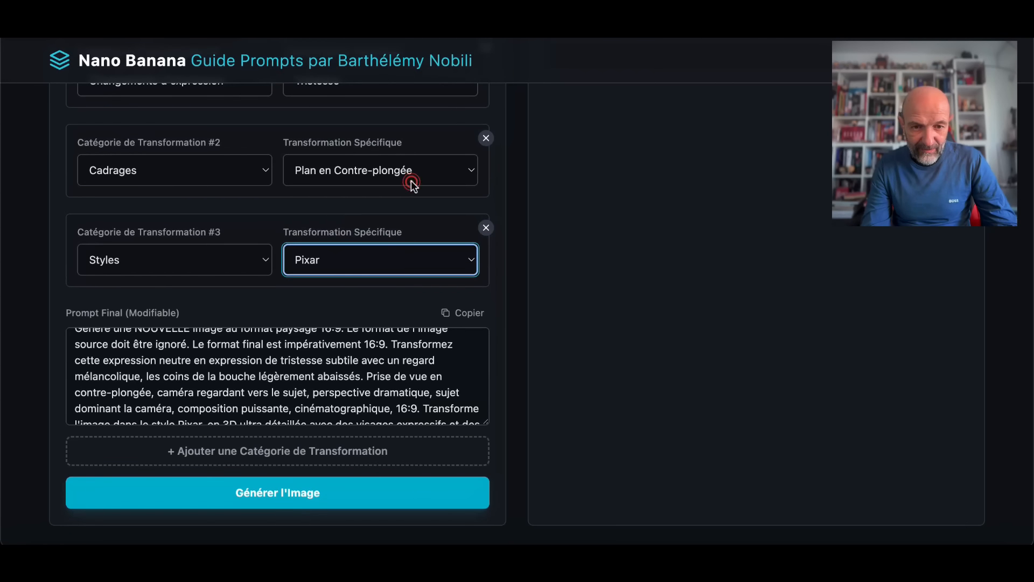
Step: Change the specific transformation of the Cadrages category to Plongée Extrême and generate the image
left_click(412, 182)
key("Escape")
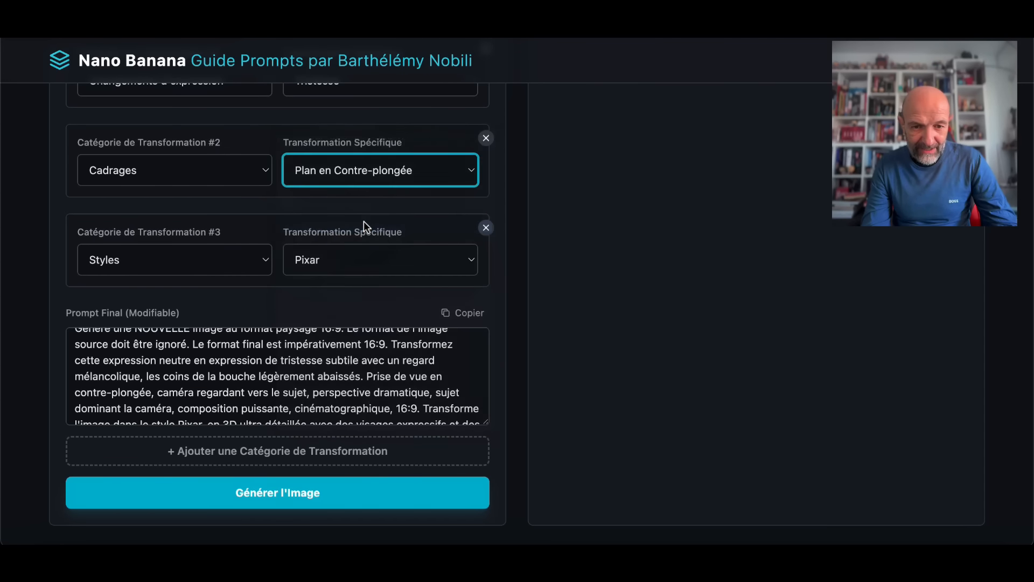
left_click(248, 493)
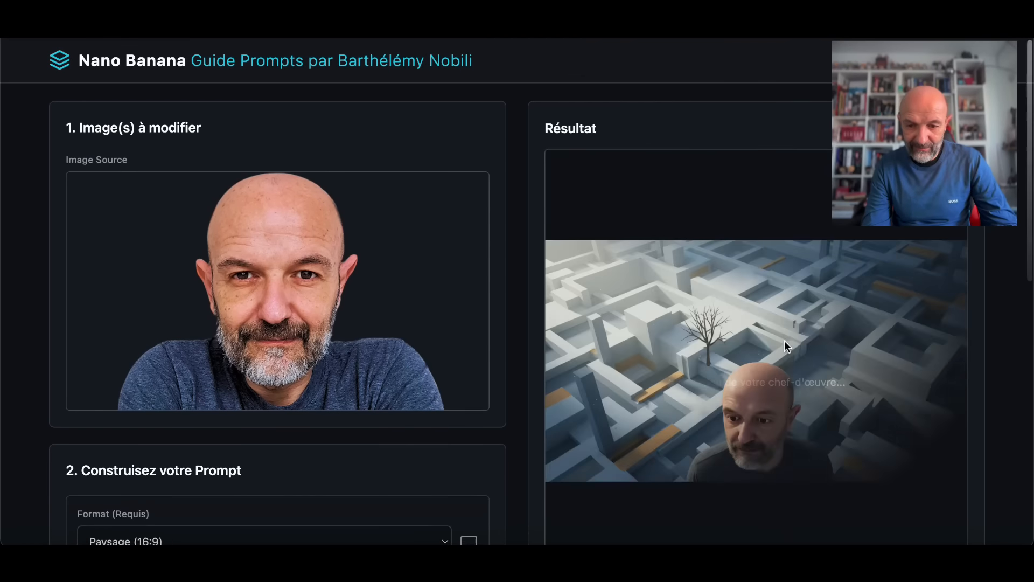
Step: Examine the generated image against the source portrait and chosen transformations, and look through the session gallery before closing it
scroll(784, 340, "down", 1)
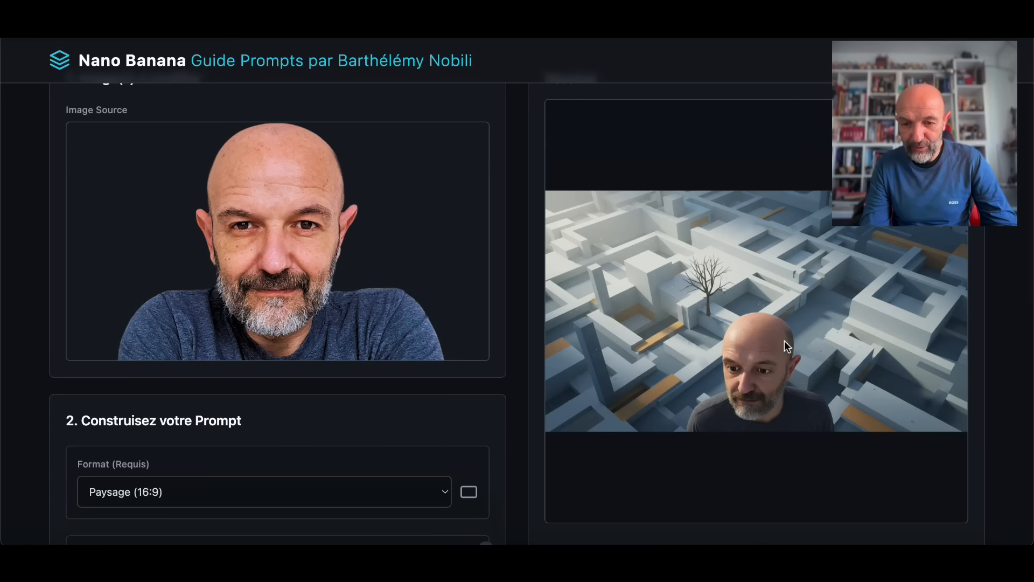
scroll(784, 341, "down", 1)
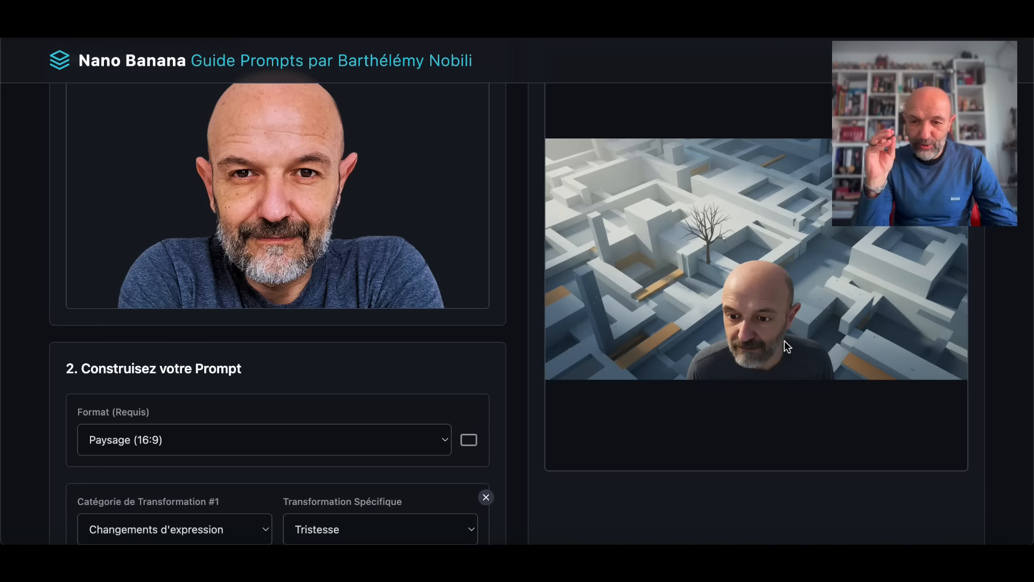
scroll(784, 341, "down", 1)
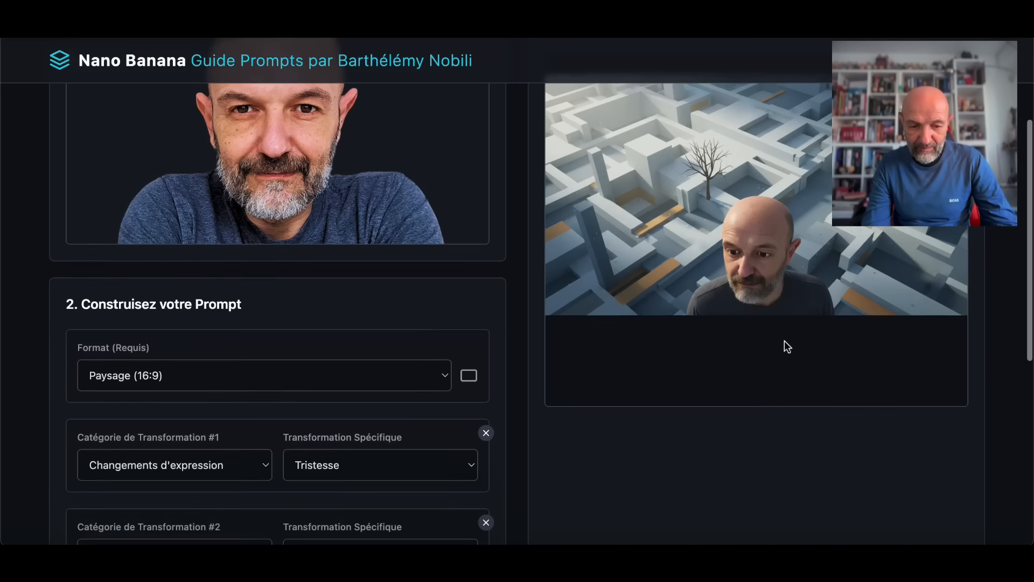
scroll(407, 368, "down", 3)
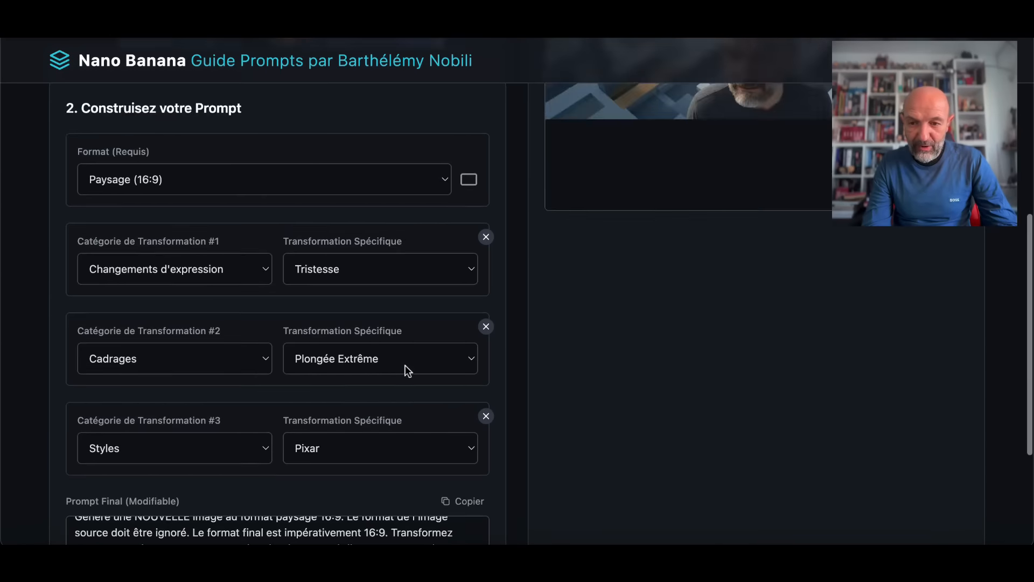
scroll(408, 370, "up", 4)
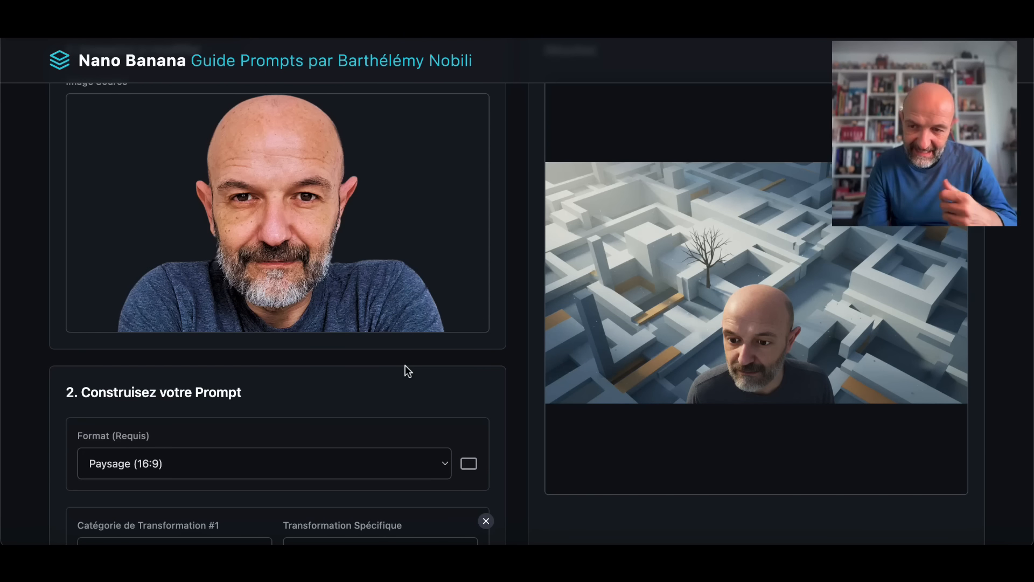
scroll(664, 304, "up", 2)
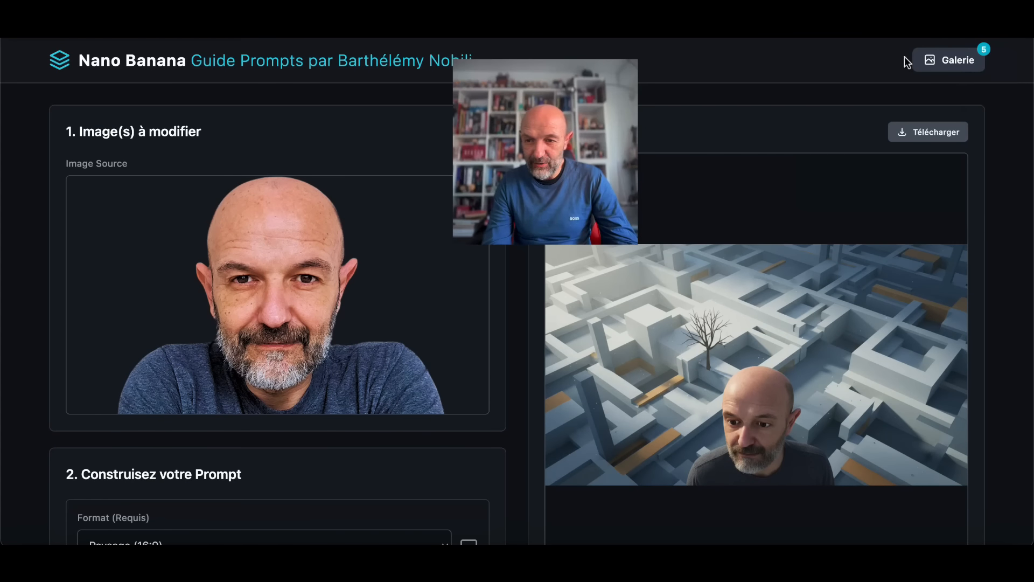
left_click(942, 60)
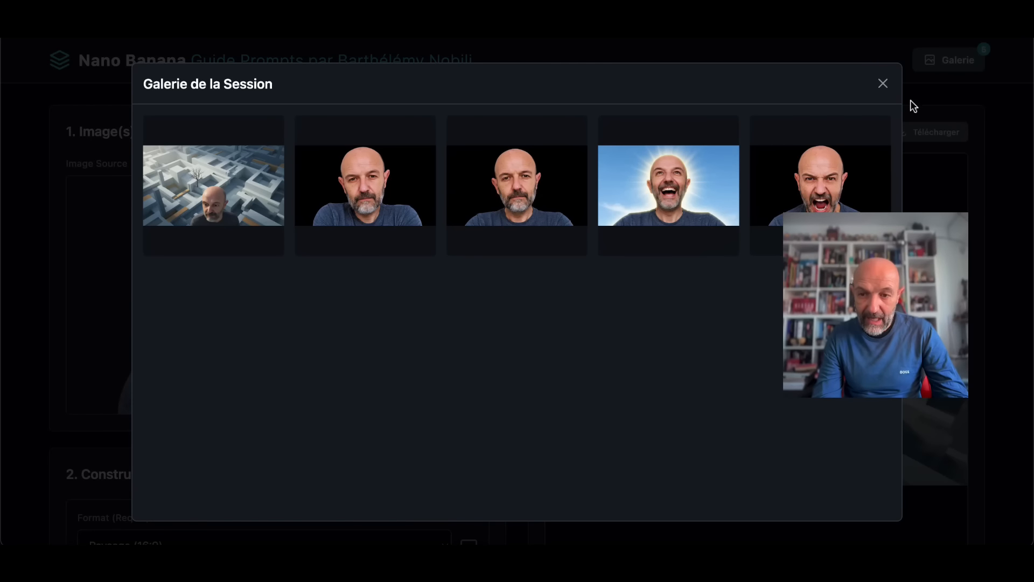
left_click(883, 83)
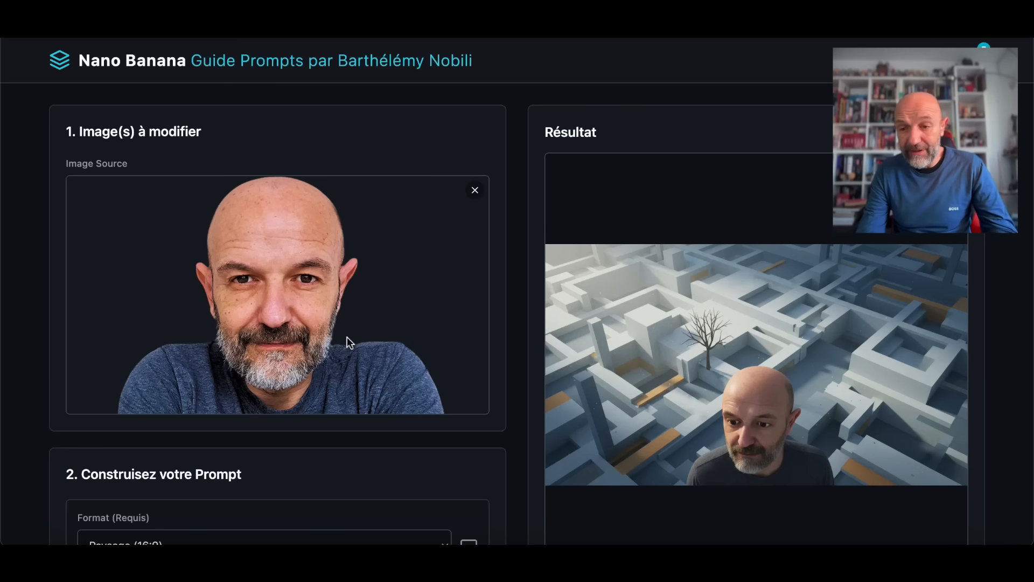
Step: Remove the Cadrages and Styles transformation categories from the prompt
scroll(347, 337, "down", 7)
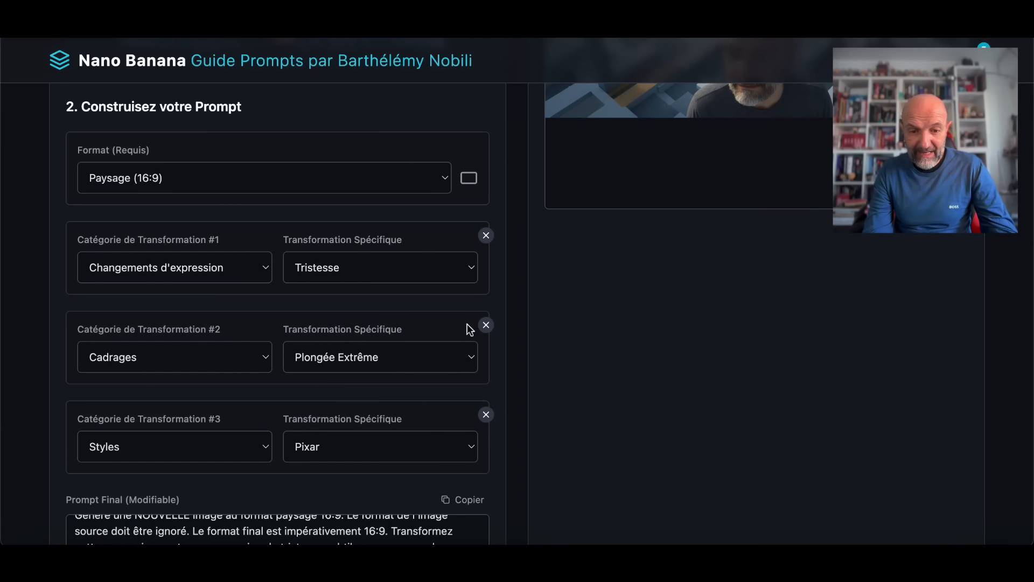
left_click(485, 325)
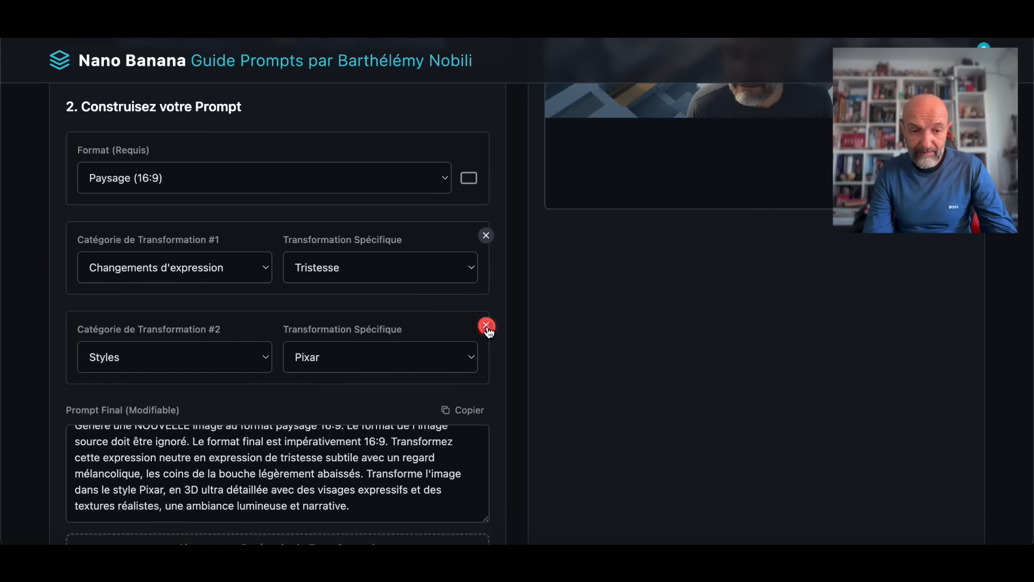
left_click(485, 326)
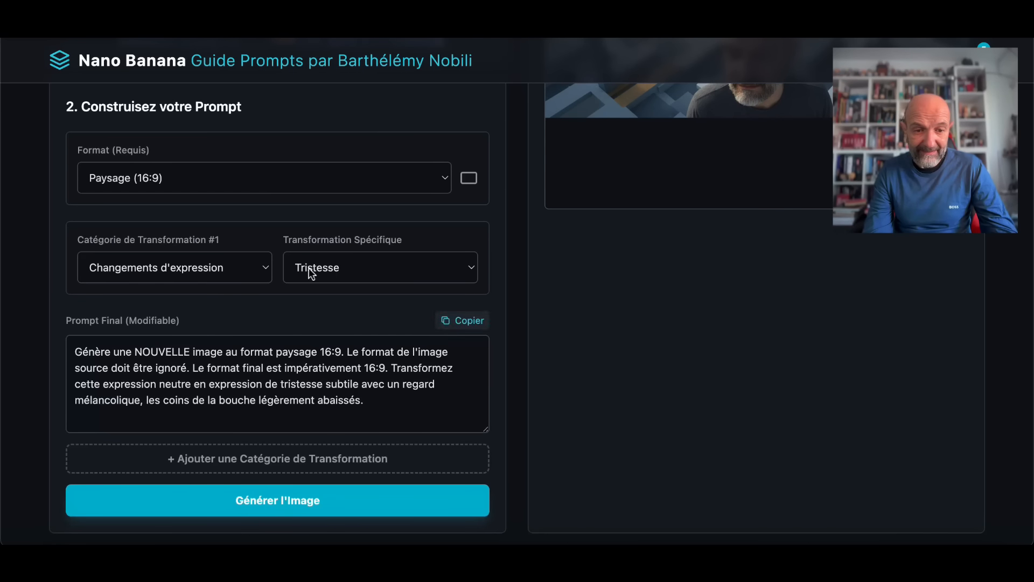
Step: Change the first transformation category to Cheveux et Maquillage with Mohawk / Crête iroquoise as its specific transformation
left_click(263, 268)
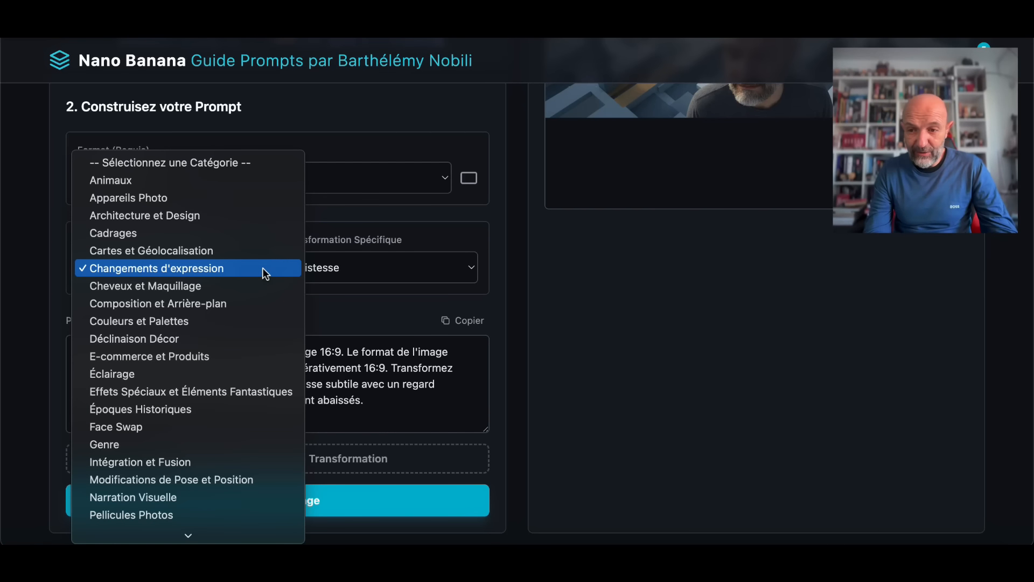
left_click(223, 289)
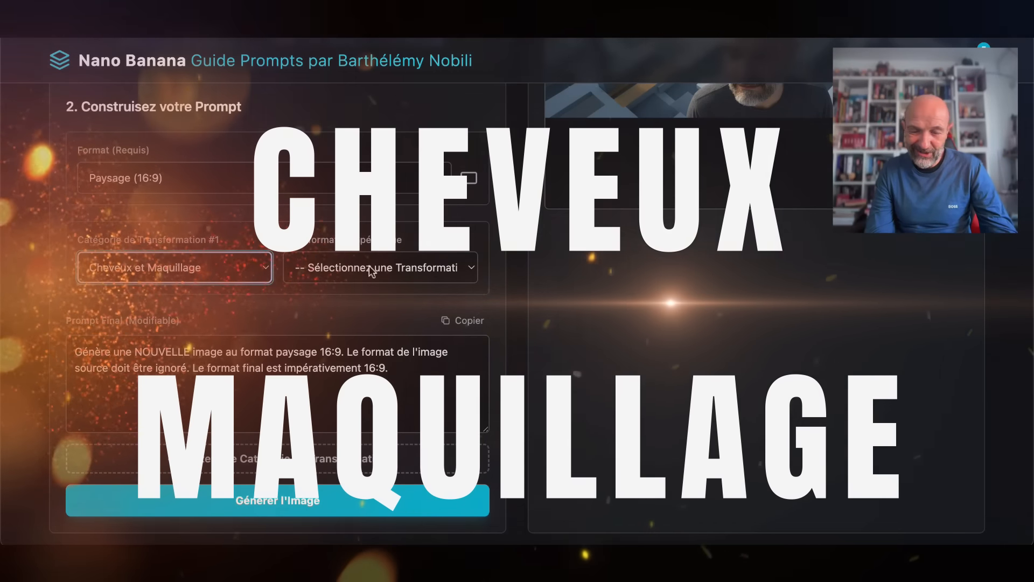
left_click(369, 266)
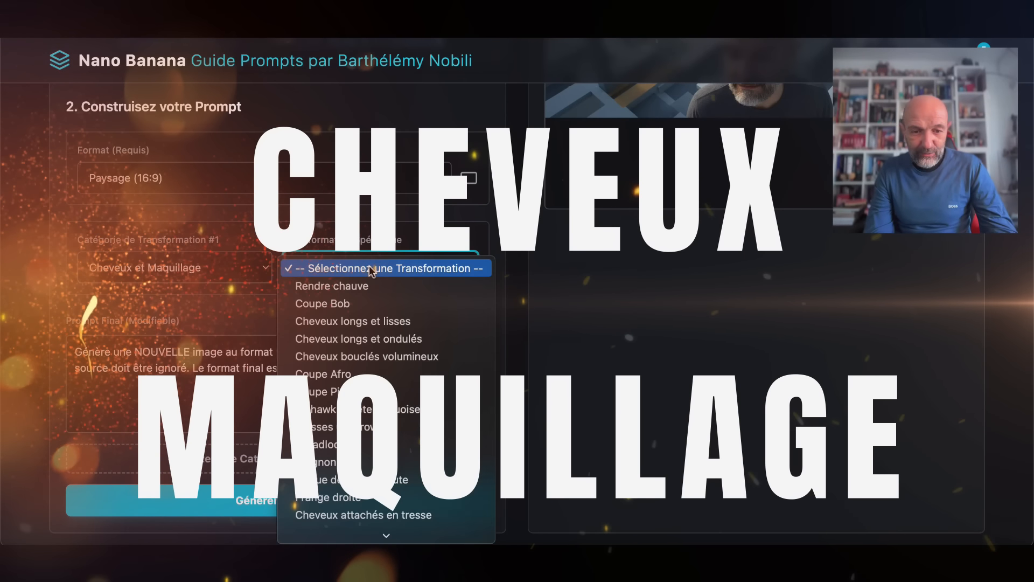
scroll(380, 373, "down", 5)
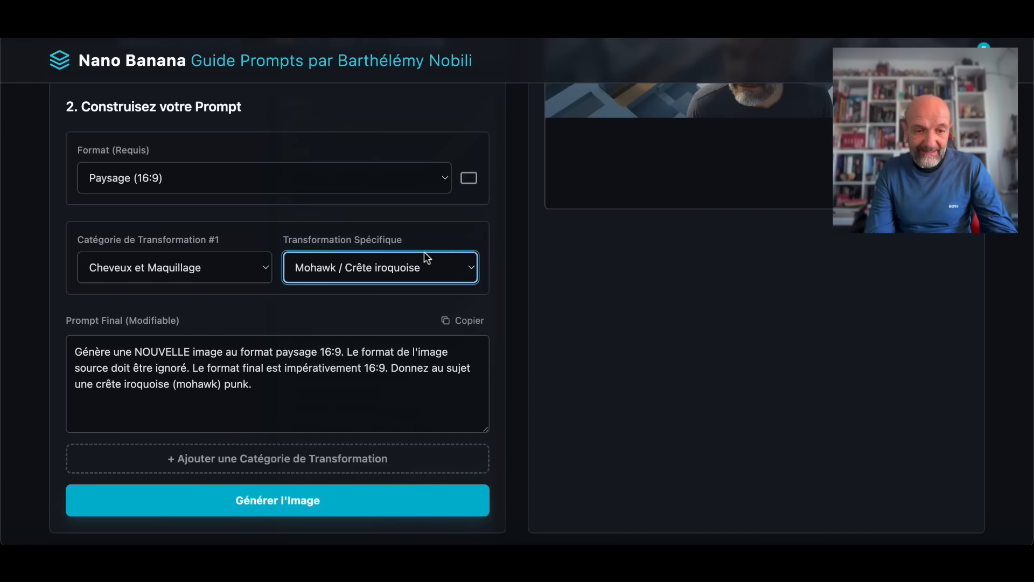
Step: Add a second Cheveux et Maquillage category with Appliquer du maquillage as its specific transformation and generate the image
left_click(258, 458)
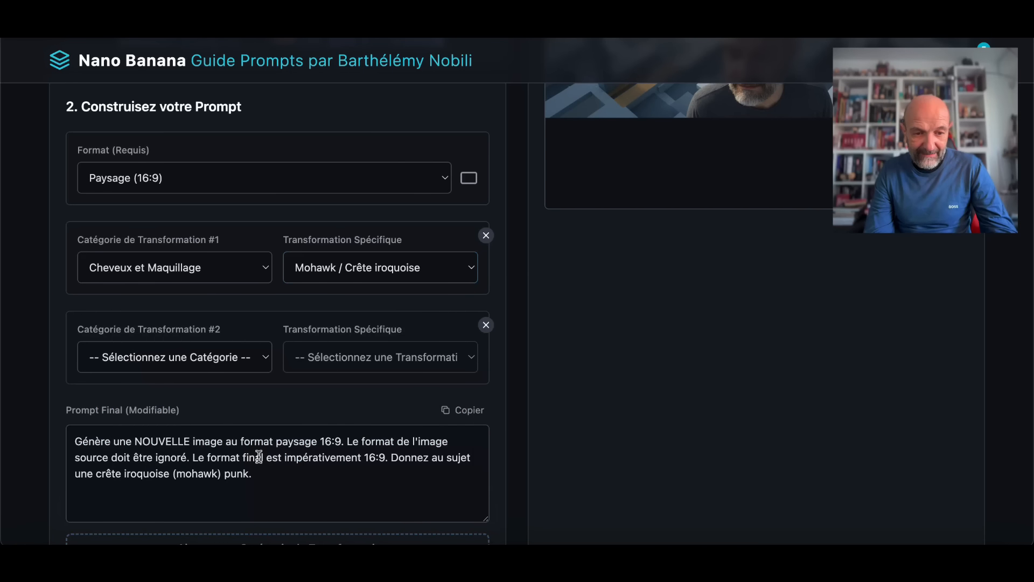
left_click(265, 358)
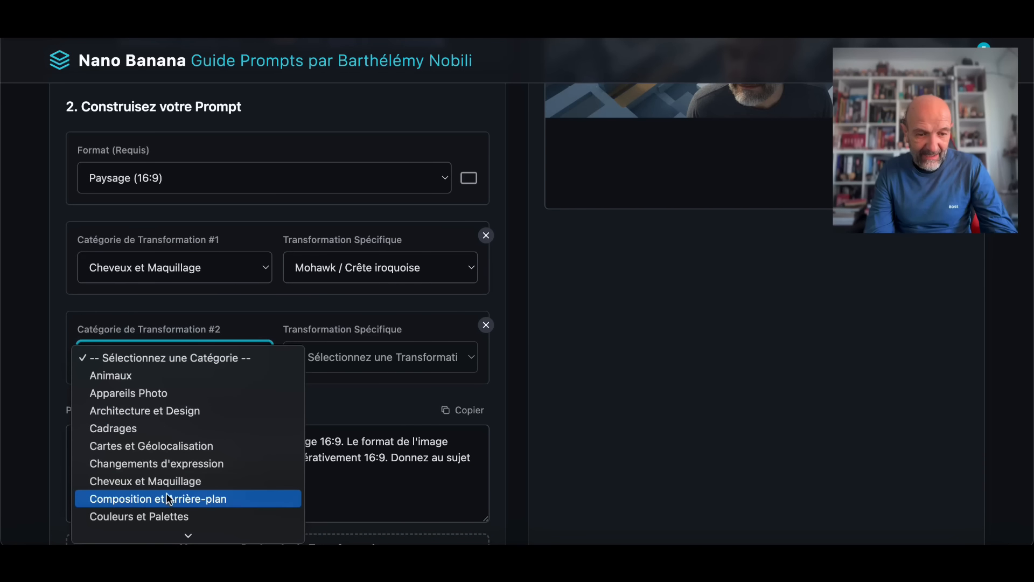
left_click(180, 481)
left_click(432, 358)
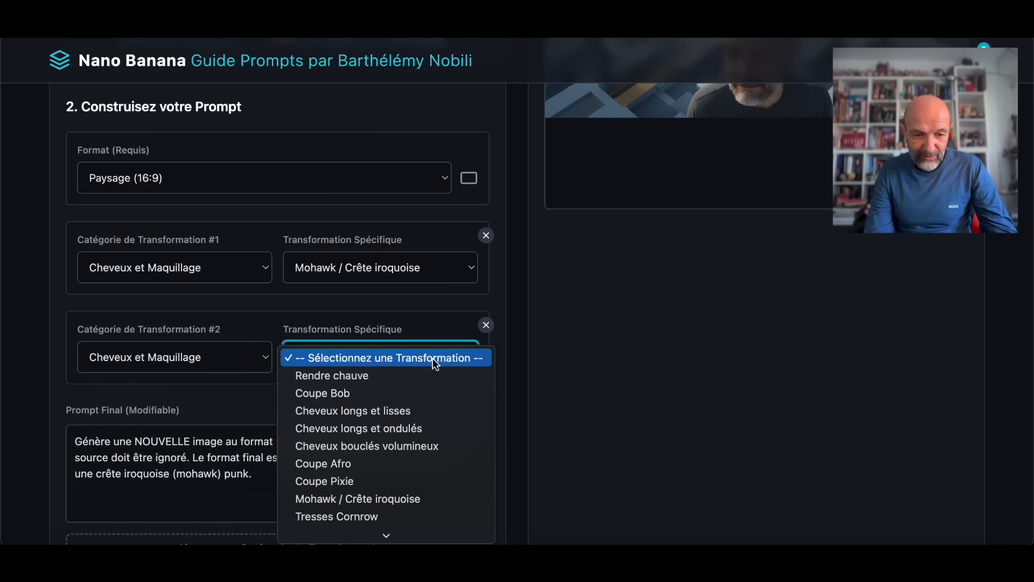
scroll(437, 443, "down", 5)
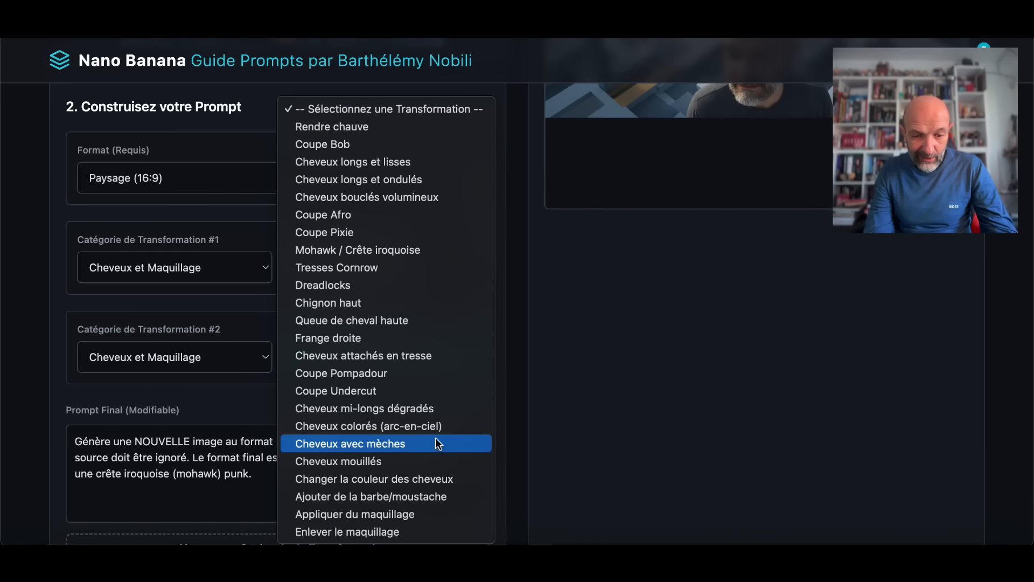
left_click(350, 514)
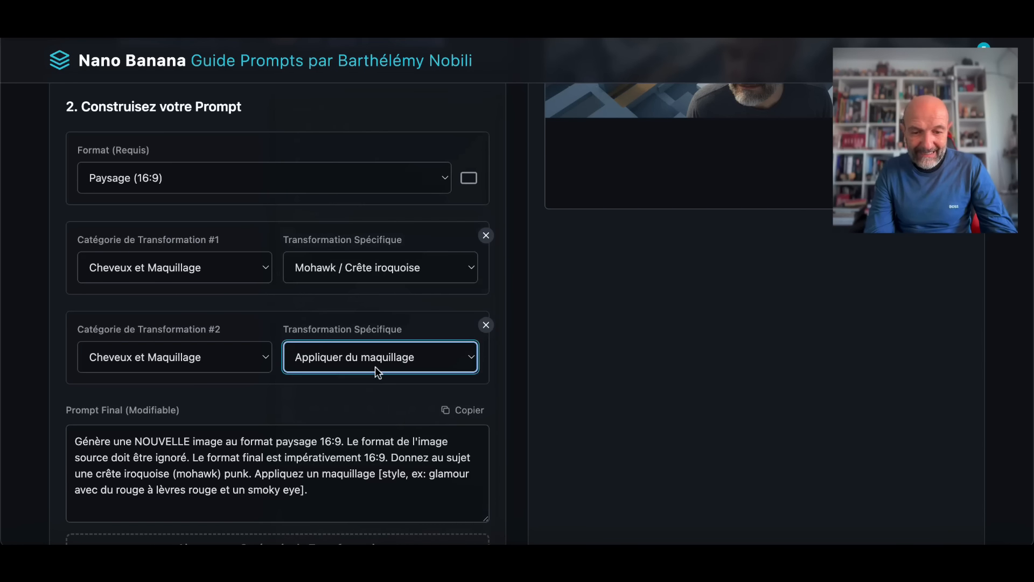
scroll(377, 387, "down", 2)
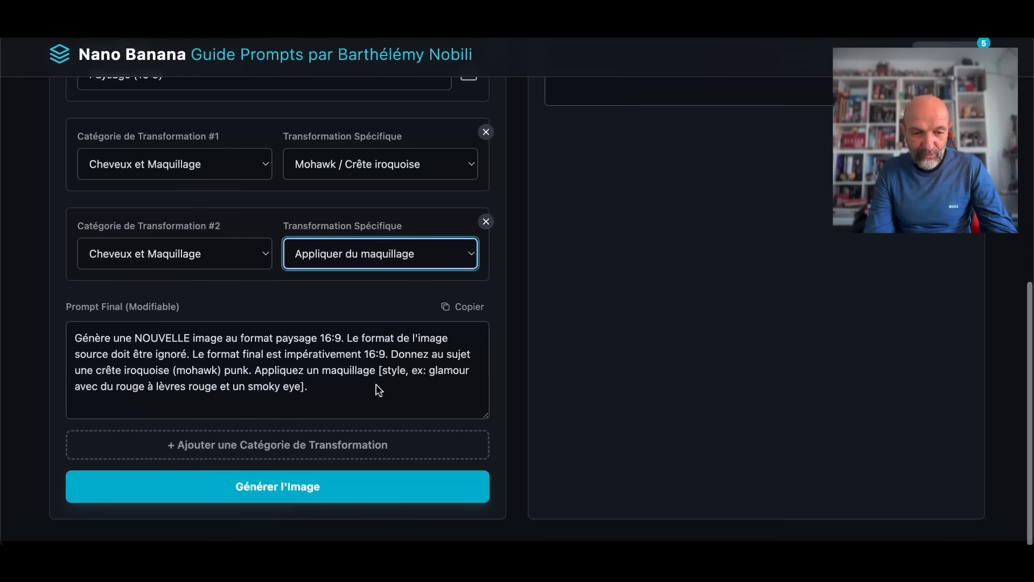
left_click(278, 492)
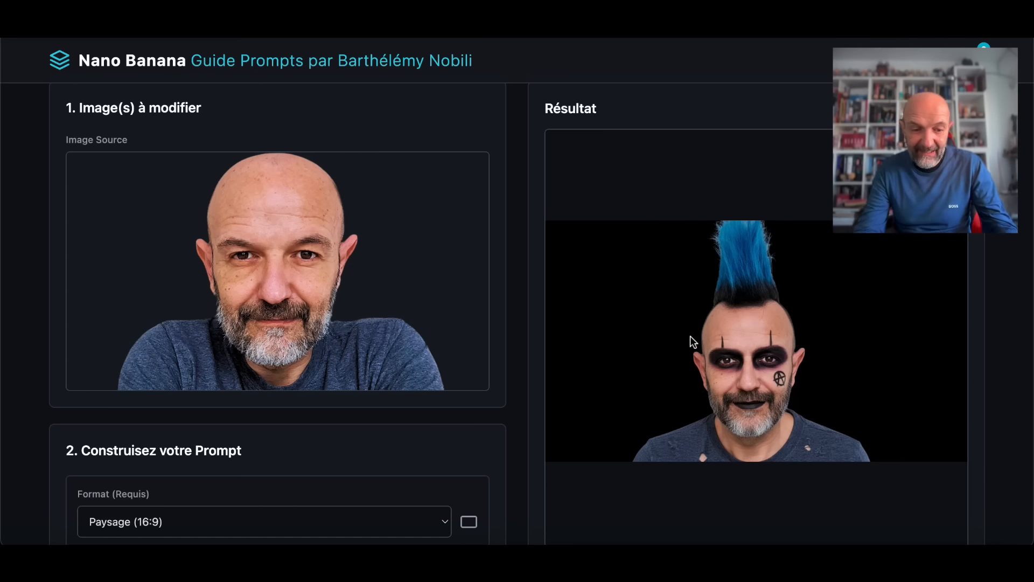
Step: Change the first category's specific transformation to Coupe Afro and generate the image
scroll(410, 369, "down", 4)
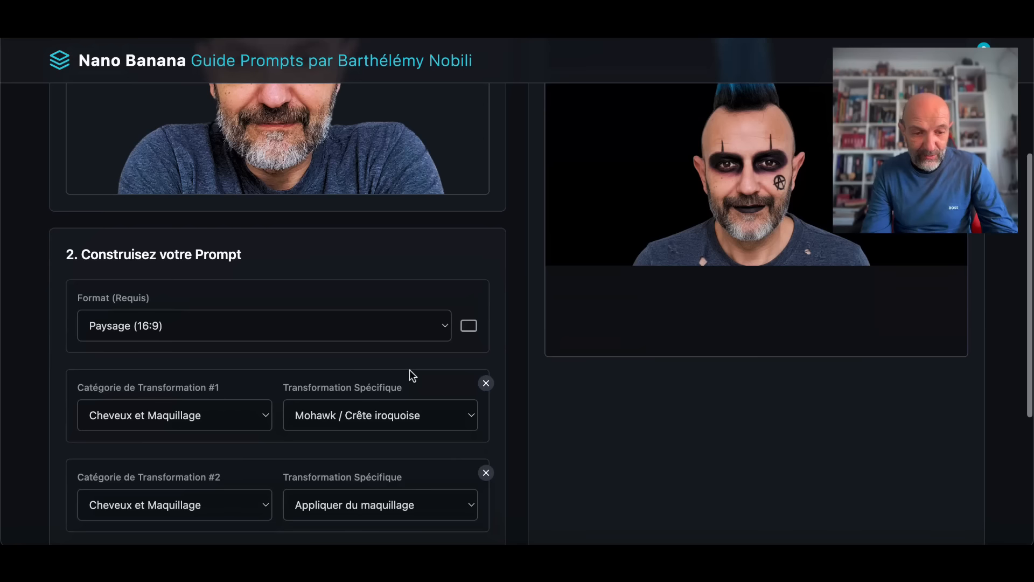
left_click(472, 415)
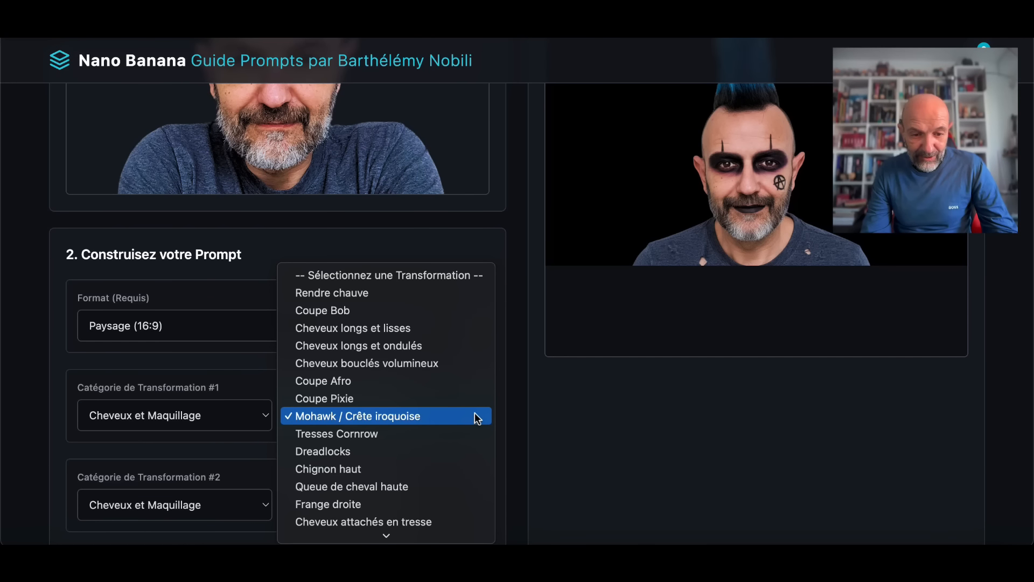
left_click(422, 382)
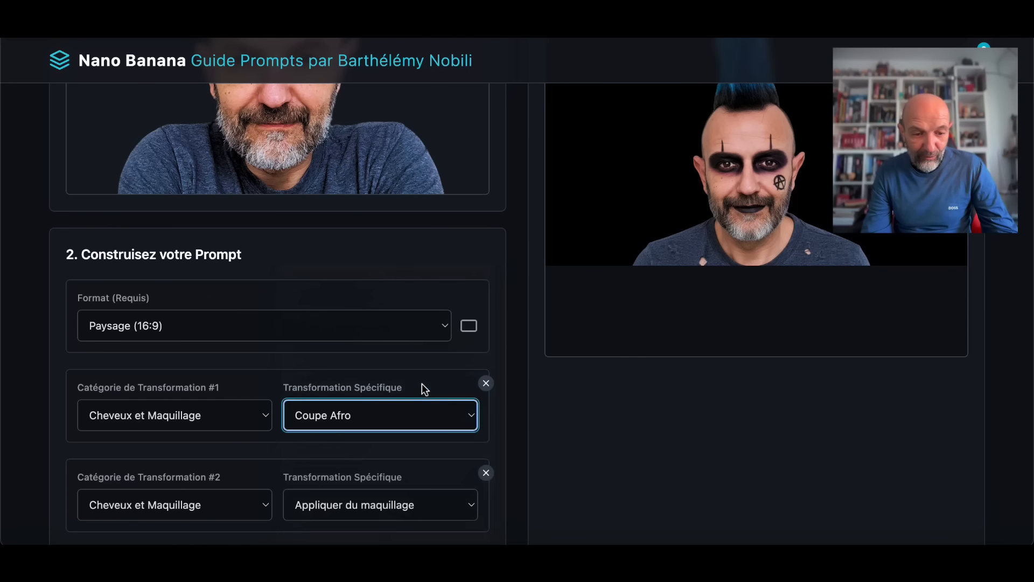
scroll(481, 435, "down", 5)
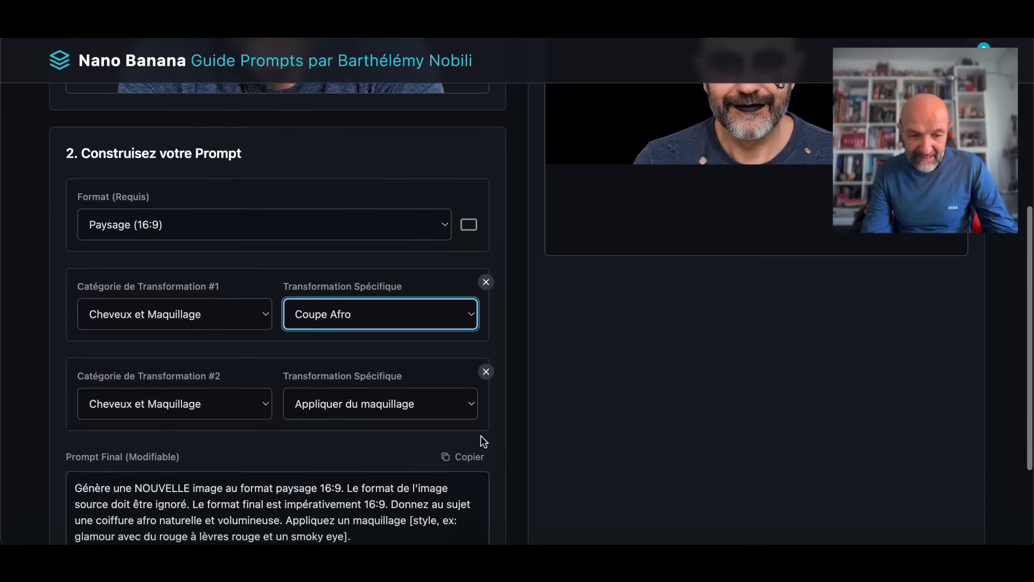
left_click(326, 503)
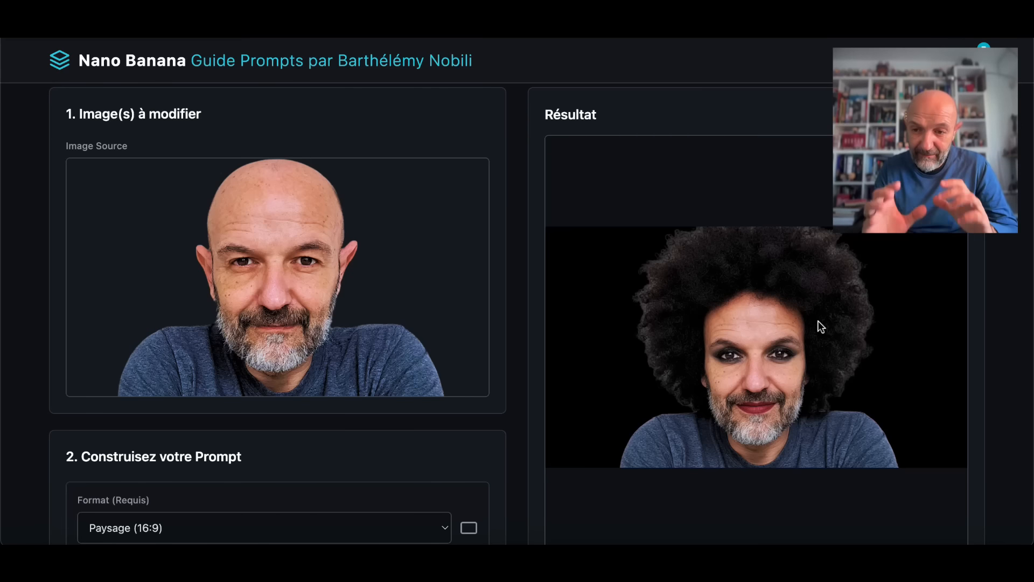
Step: Remove the second transformation category, Appliquer du maquillage, from the prompt
scroll(408, 384, "down", 8)
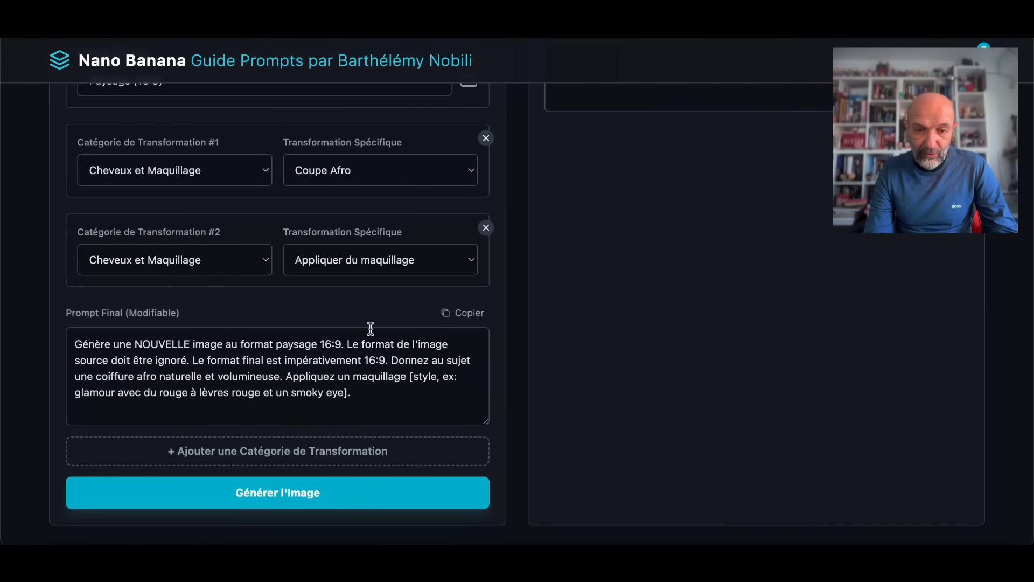
left_click(486, 228)
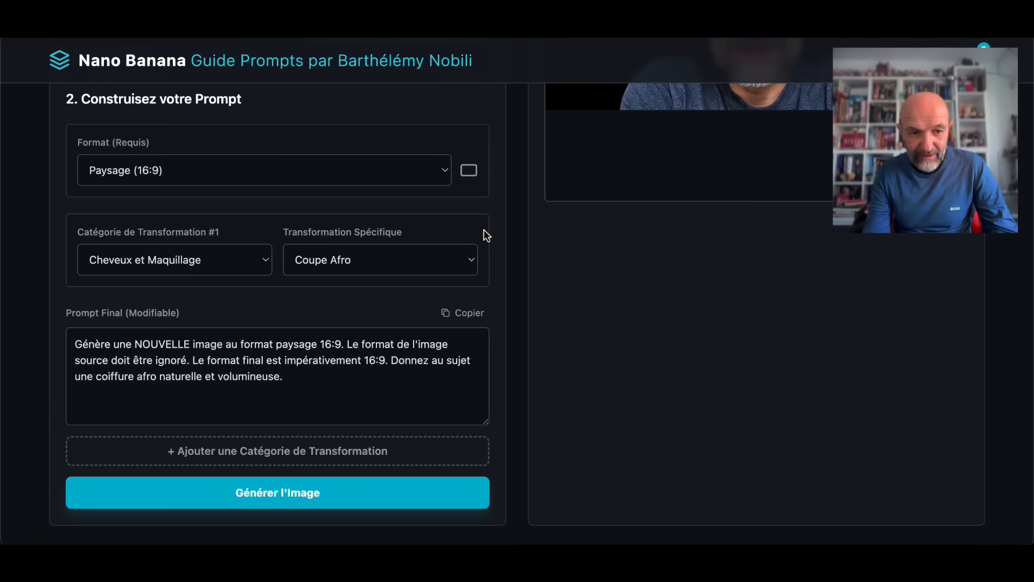
left_click(266, 261)
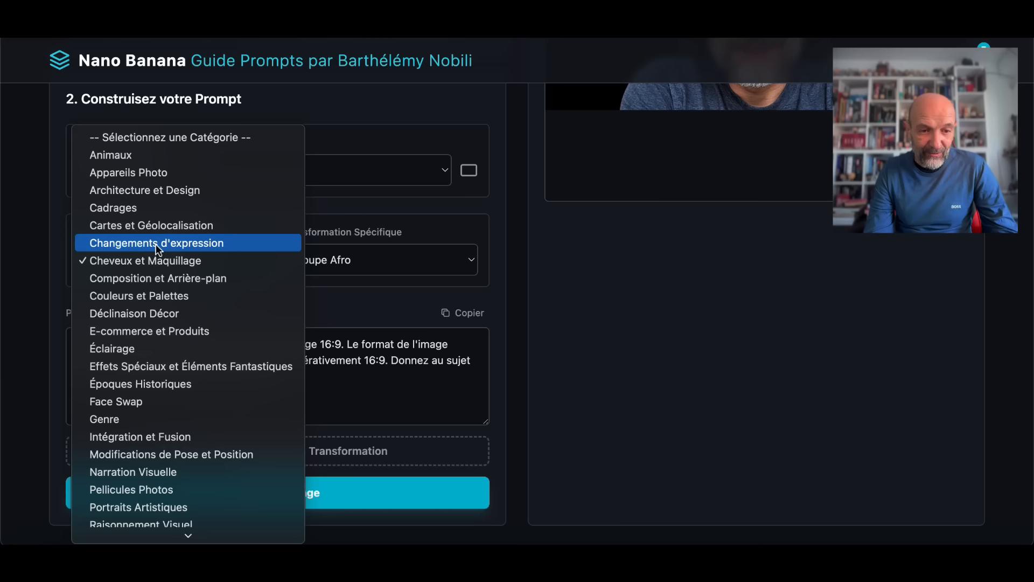
left_click(235, 279)
left_click(404, 265)
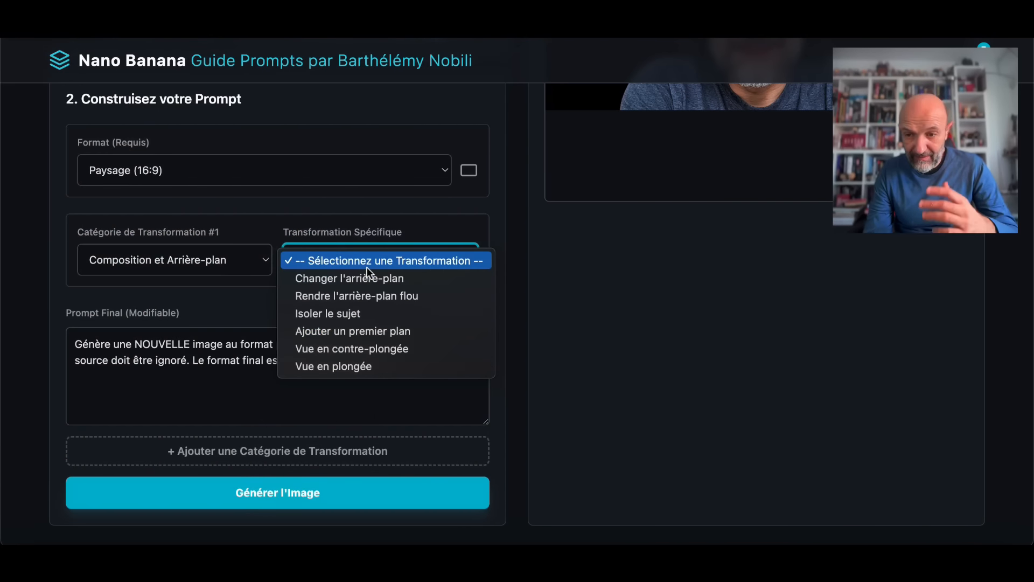
Step: Set the remaining transformation category to Éclairage with Néon as its specific transformation
left_click(241, 257)
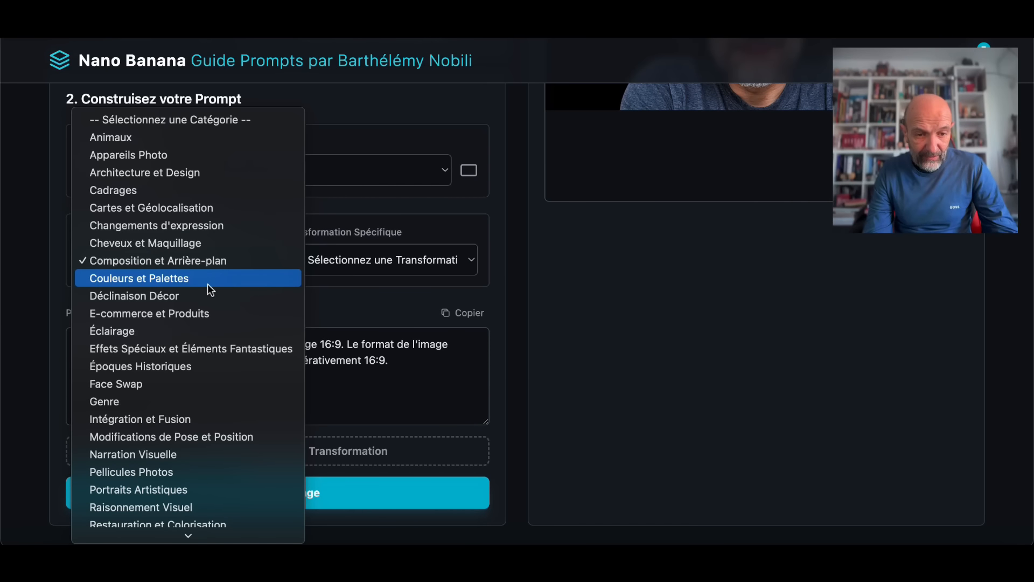
left_click(158, 331)
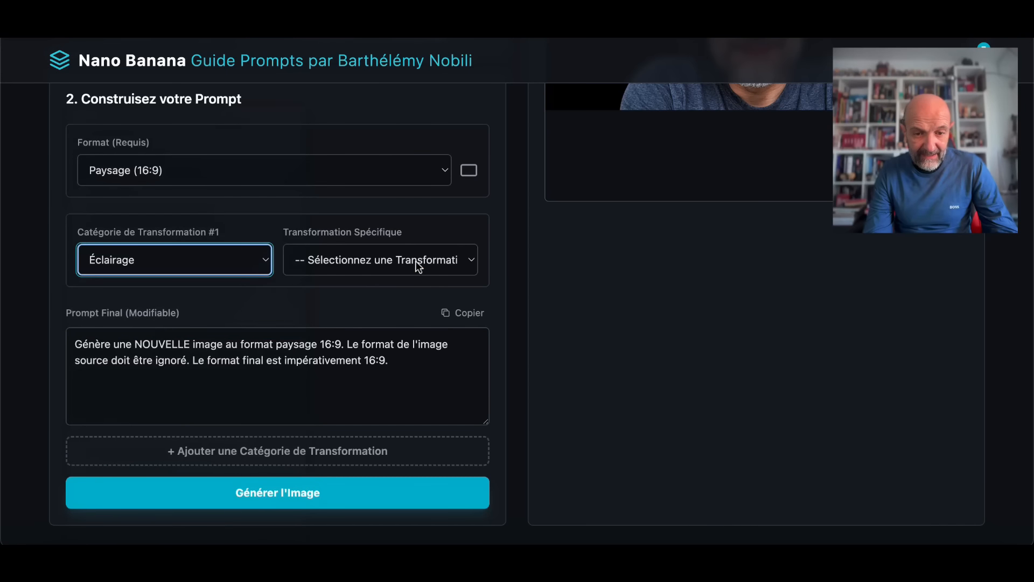
left_click(418, 264)
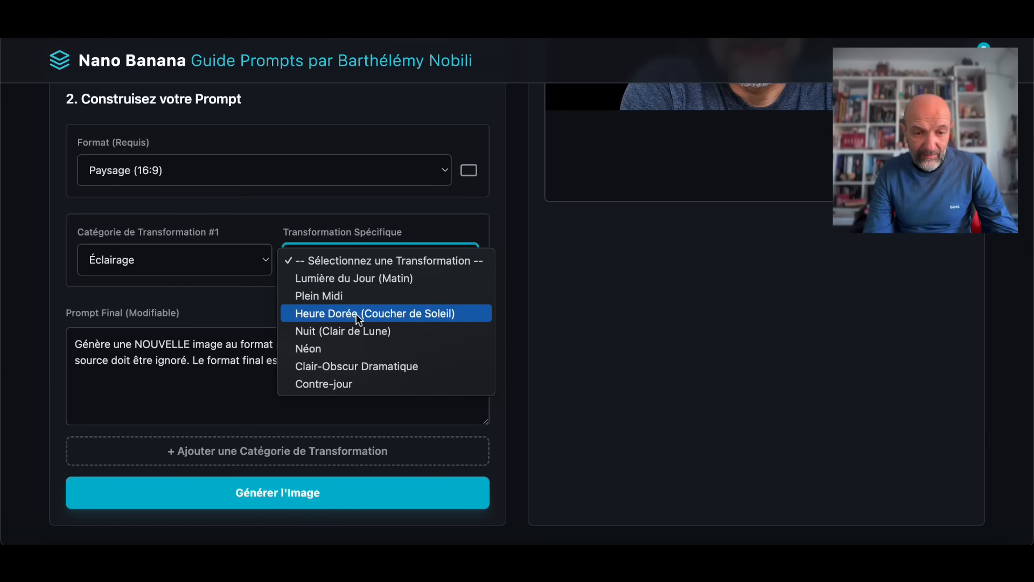
left_click(318, 348)
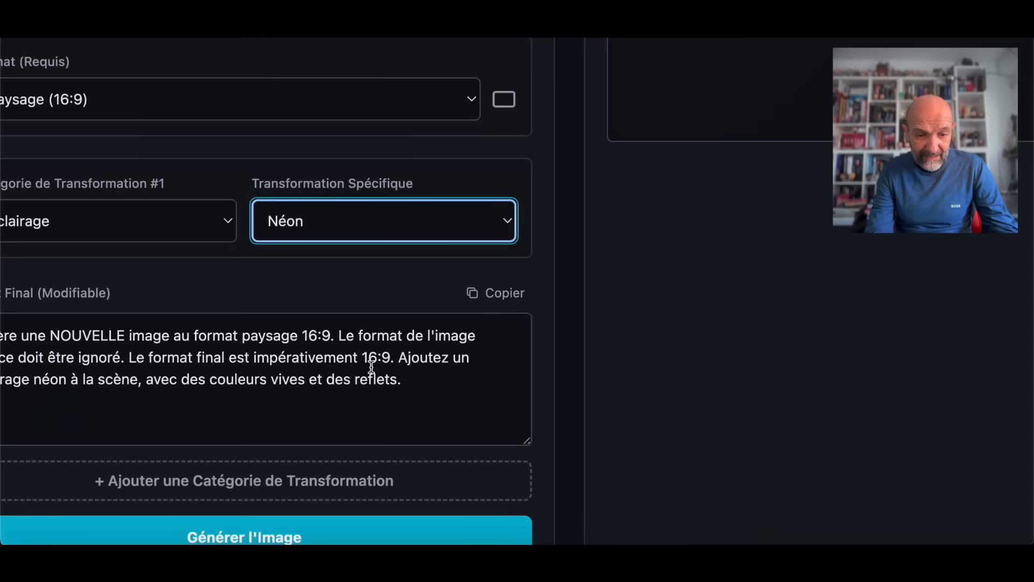
Step: Insert "éclairage studio professionnel," after "à la scène," in the final prompt and generate the image
left_click(249, 380)
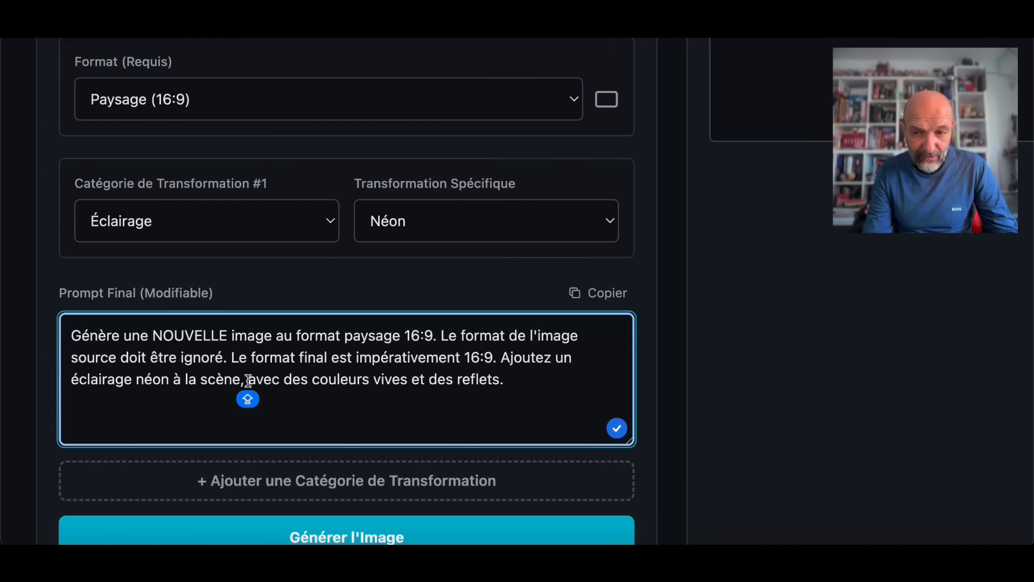
type("éclairage st")
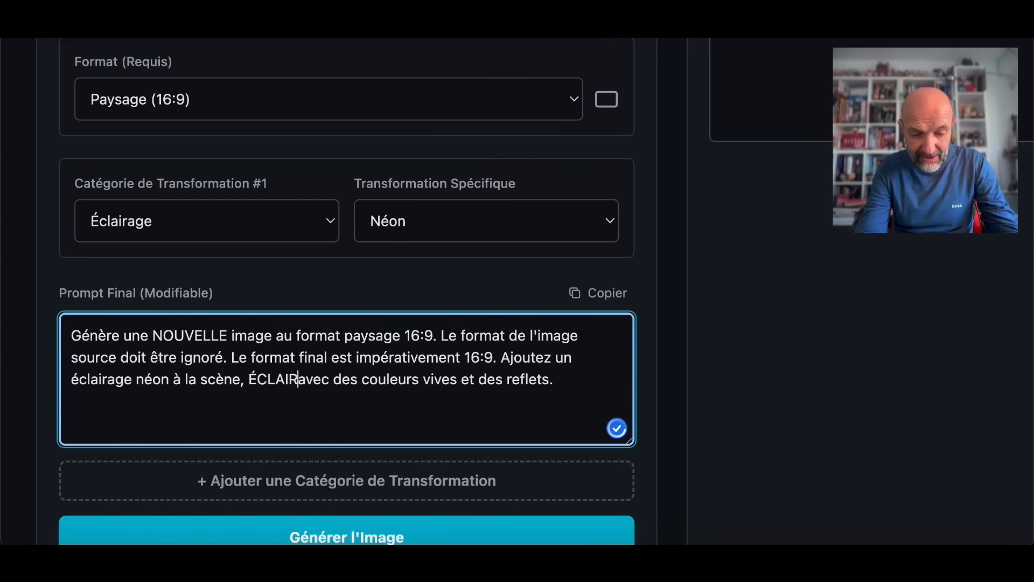
type("udio prof")
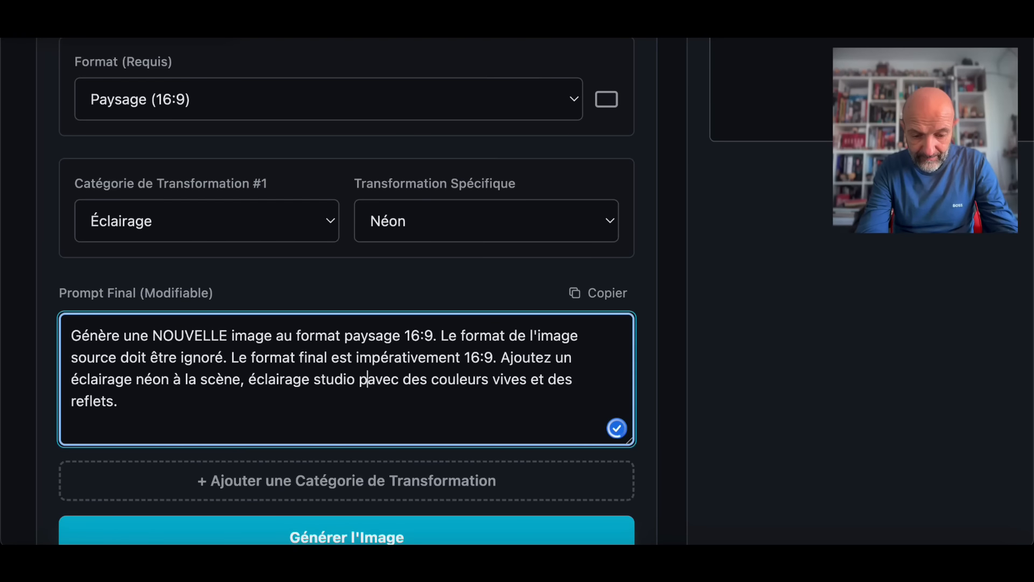
type("essionn")
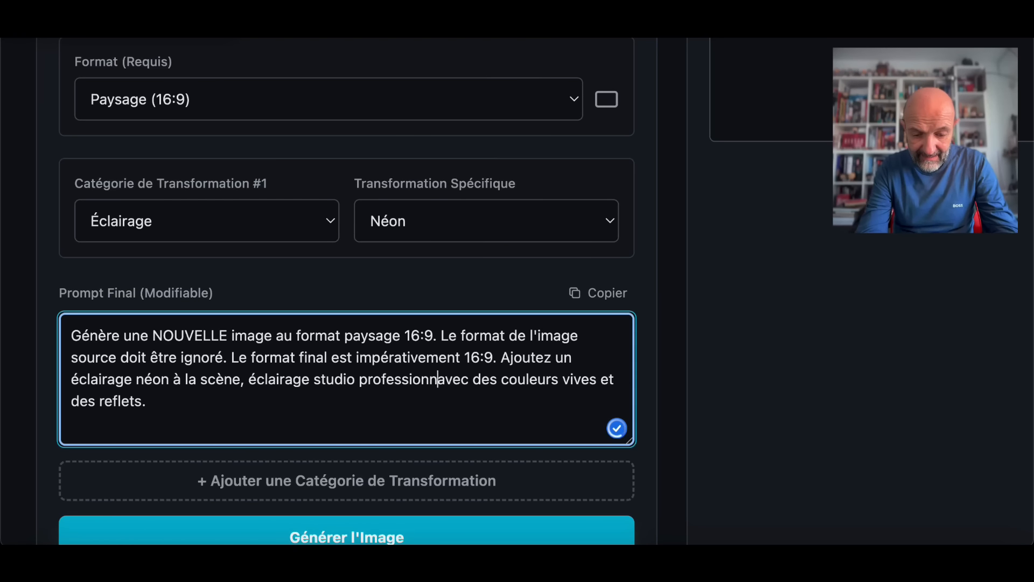
type("el,")
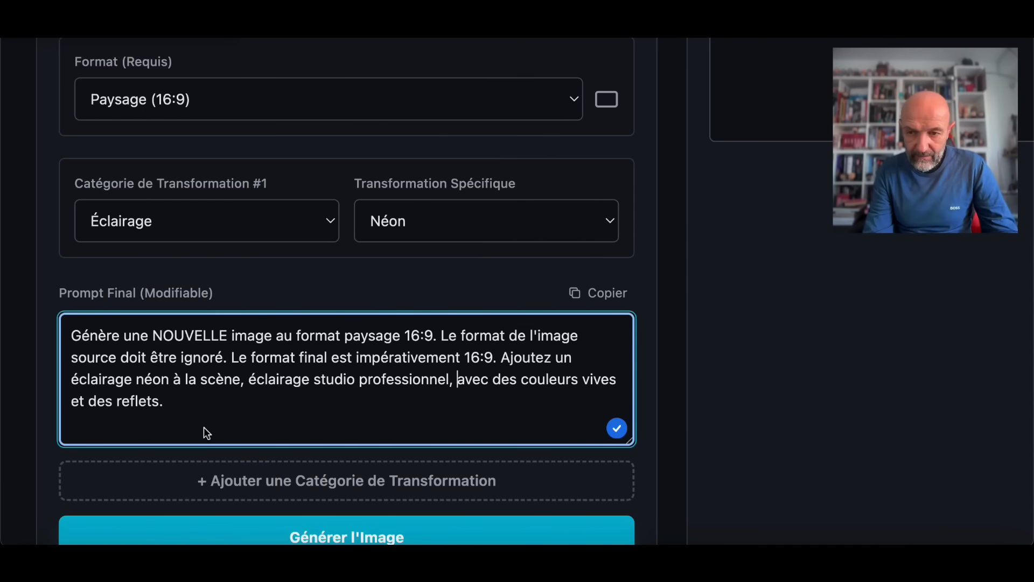
left_click(183, 527)
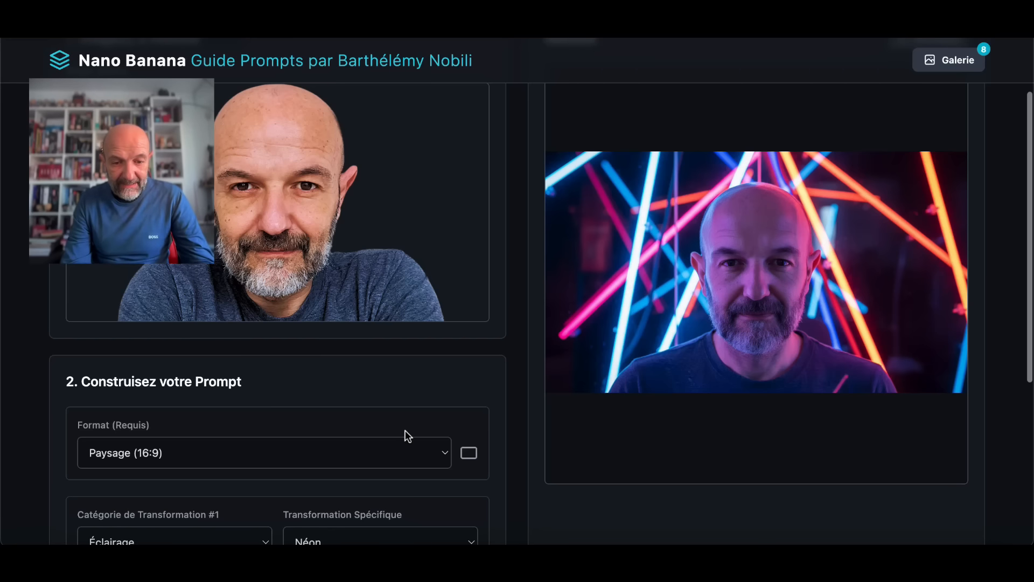
Step: Shorten the final prompt's lighting request to "éclairage studio professionnel" by removing the neon wording, and generate the image
scroll(406, 435, "down", 3)
scroll(406, 435, "down", 3)
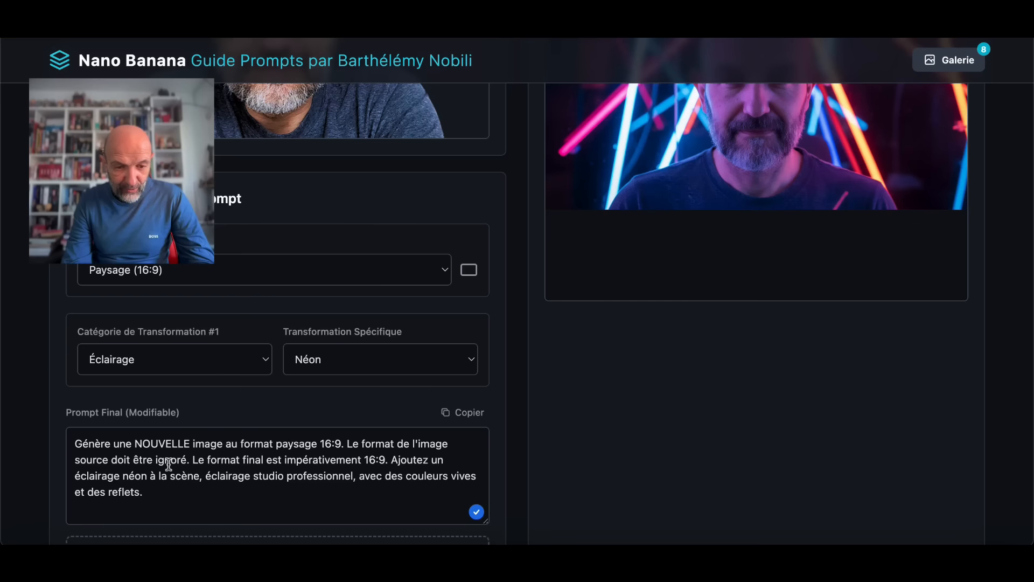
left_click_drag(122, 476, 246, 477)
key("BackSpace")
key("BackSpace")
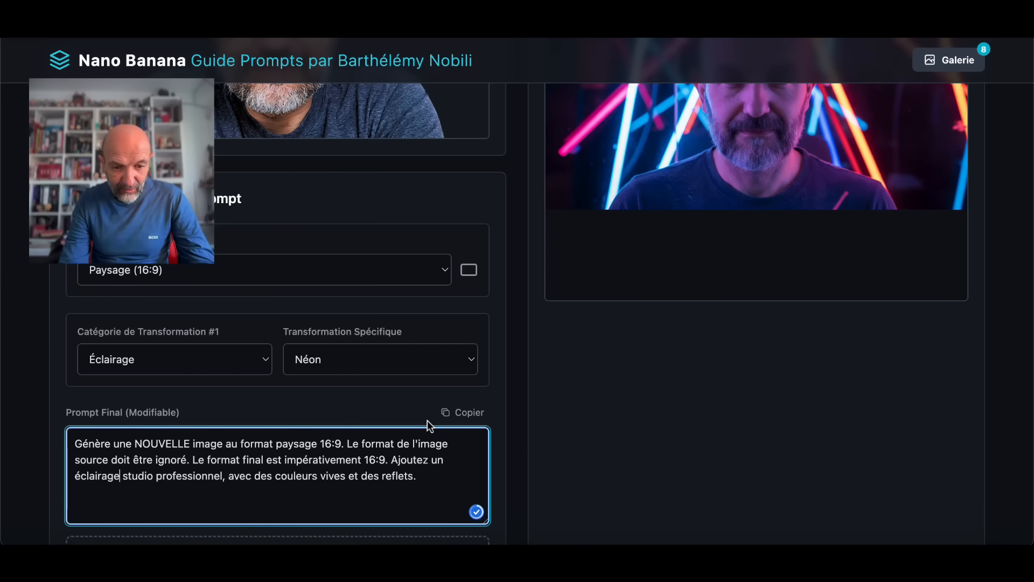
scroll(388, 467, "down", 2)
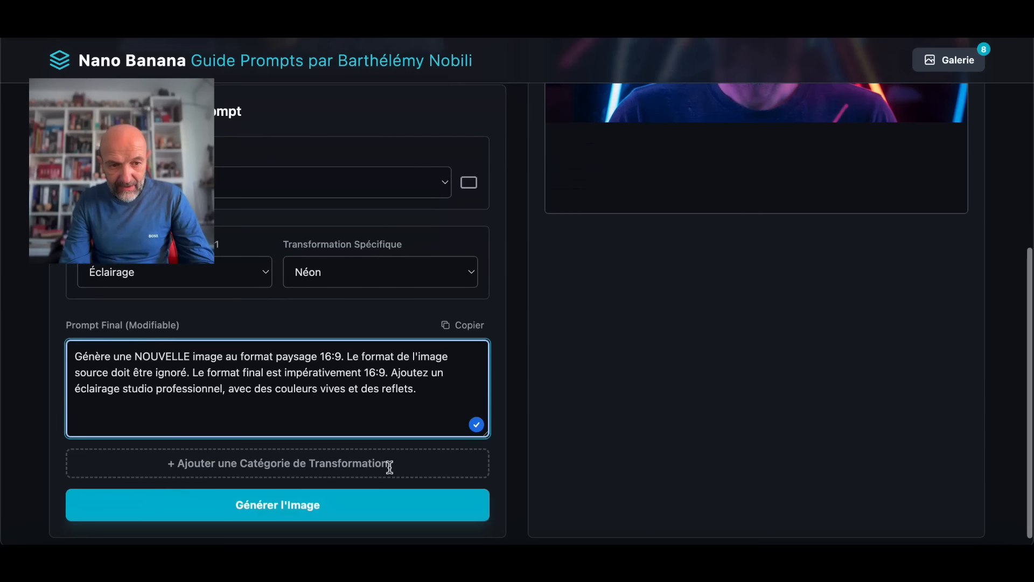
left_click(370, 515)
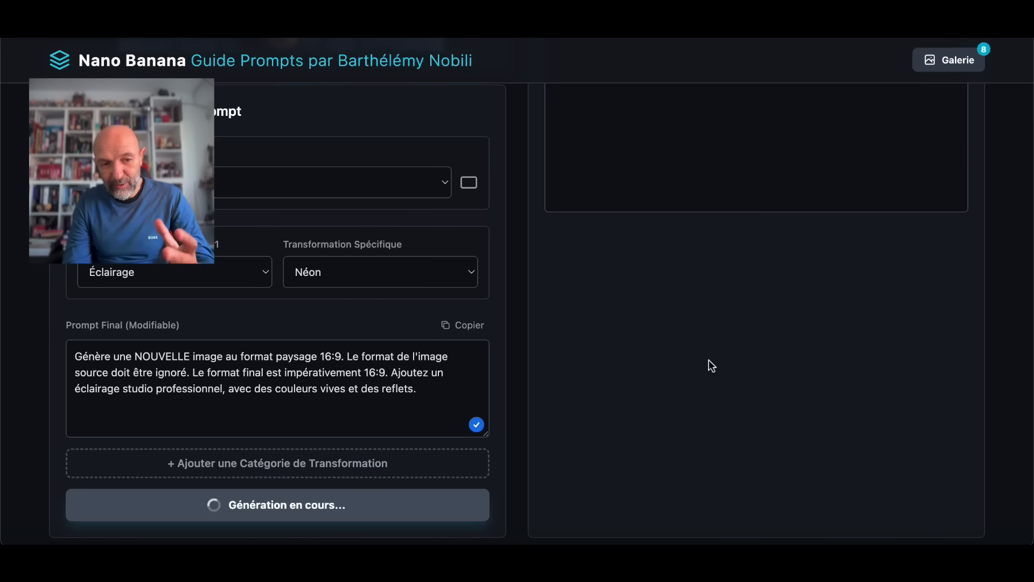
scroll(709, 360, "up", 5)
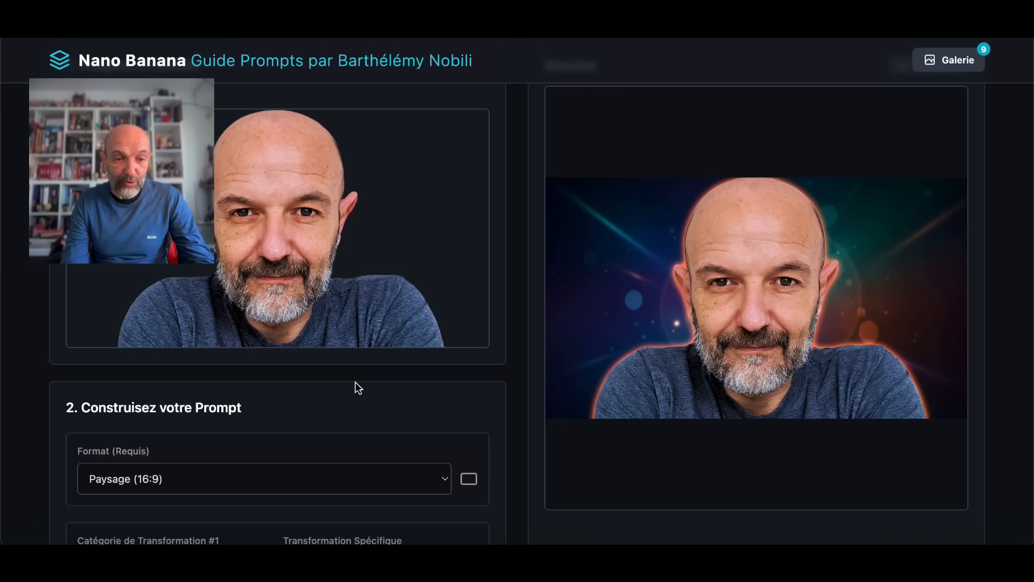
Step: Change the transformation category to Effets Spéciaux et Éléments Fantastiques with Corps en cristal as its specific transformation
scroll(356, 385, "down", 3)
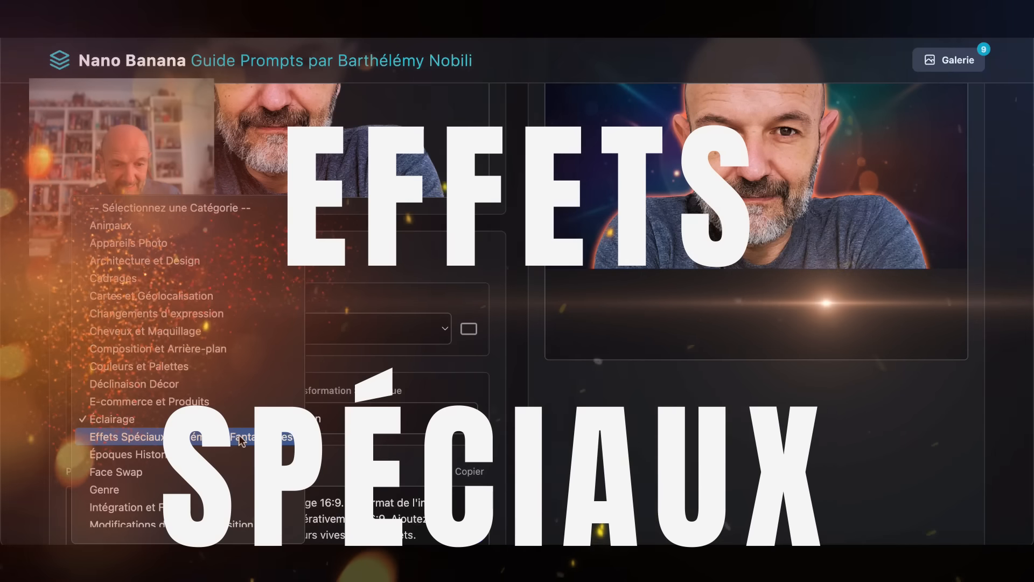
left_click(240, 441)
left_click(380, 418)
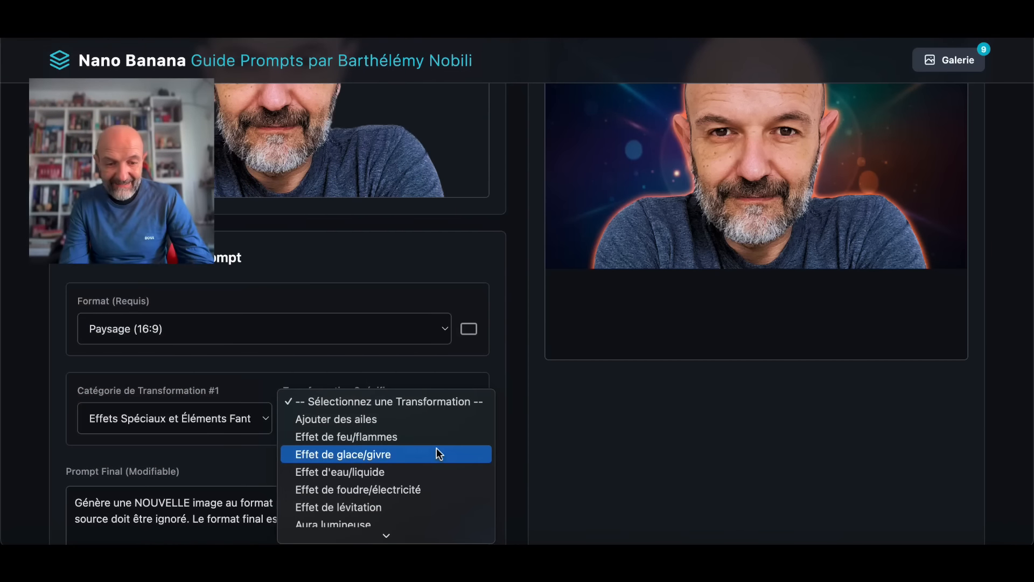
scroll(437, 448, "down", 5)
scroll(436, 449, "down", 3)
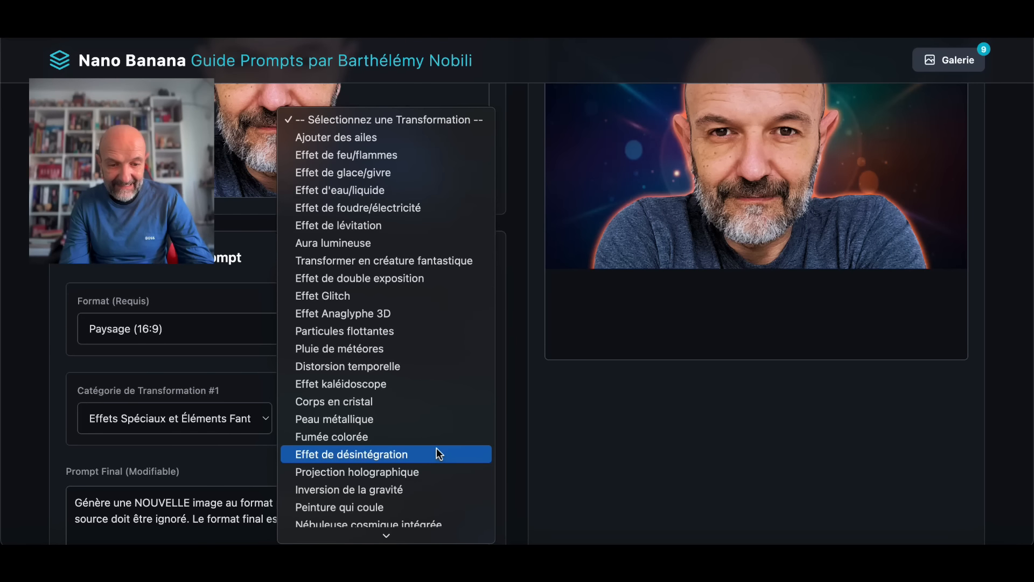
scroll(436, 448, "down", 1)
left_click(356, 385)
scroll(355, 383, "down", 3)
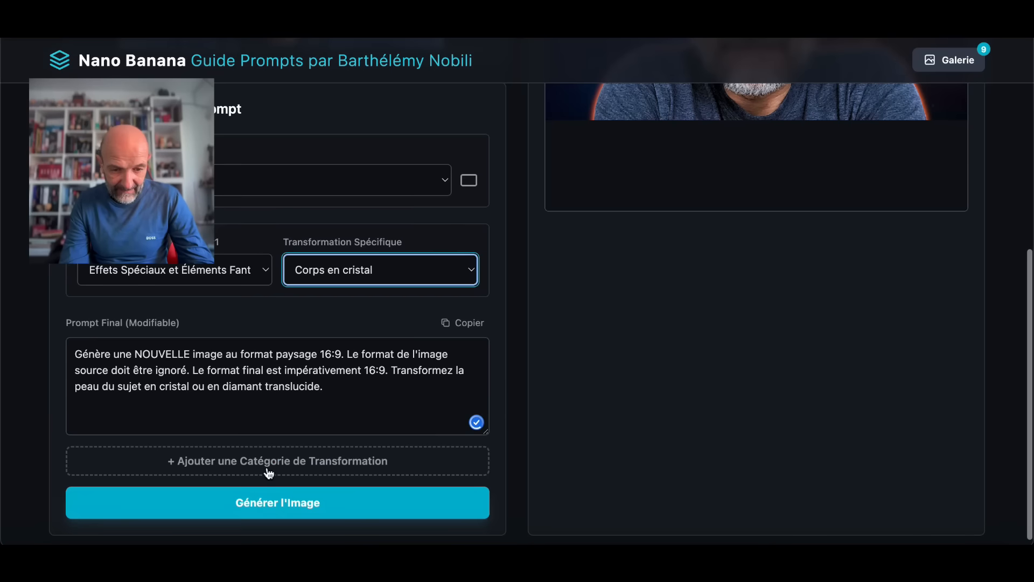
Step: Generate the image with the crystal skin transformation and bring the result into view
left_click(240, 500)
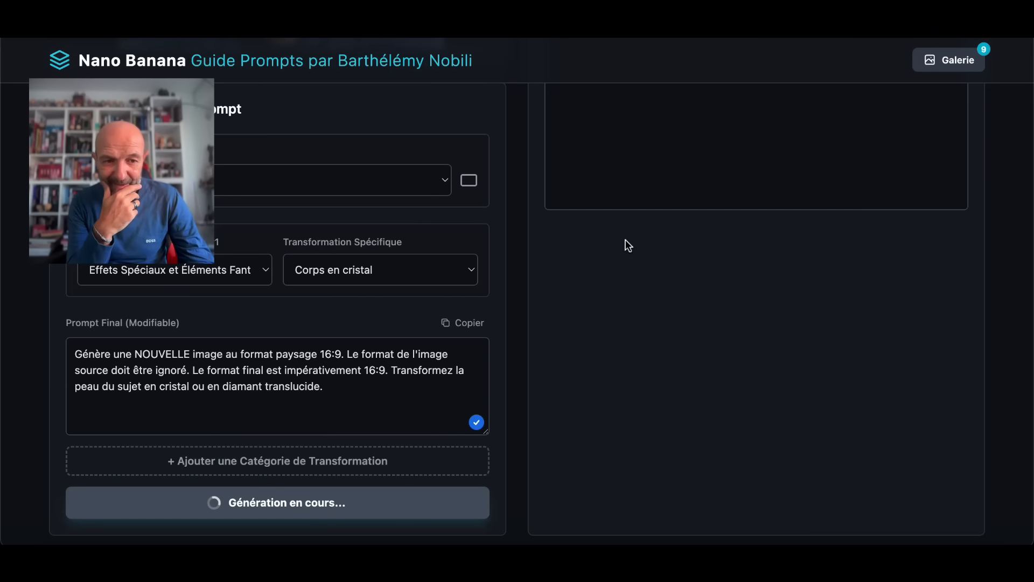
scroll(628, 245, "up", 5)
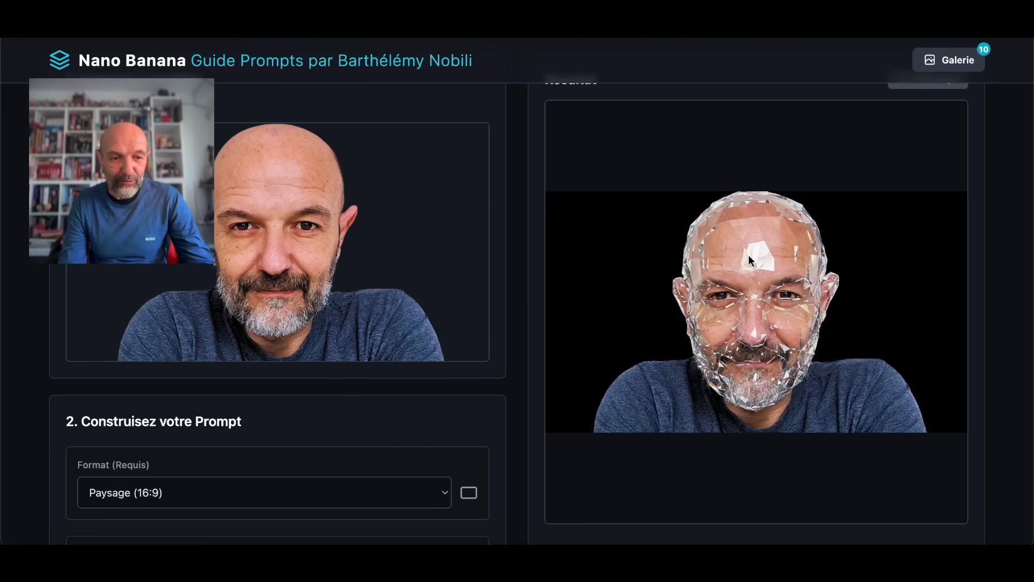
Step: Switch the transformation category from special effects to Animaux
scroll(347, 363, "down", 1)
scroll(346, 361, "down", 3)
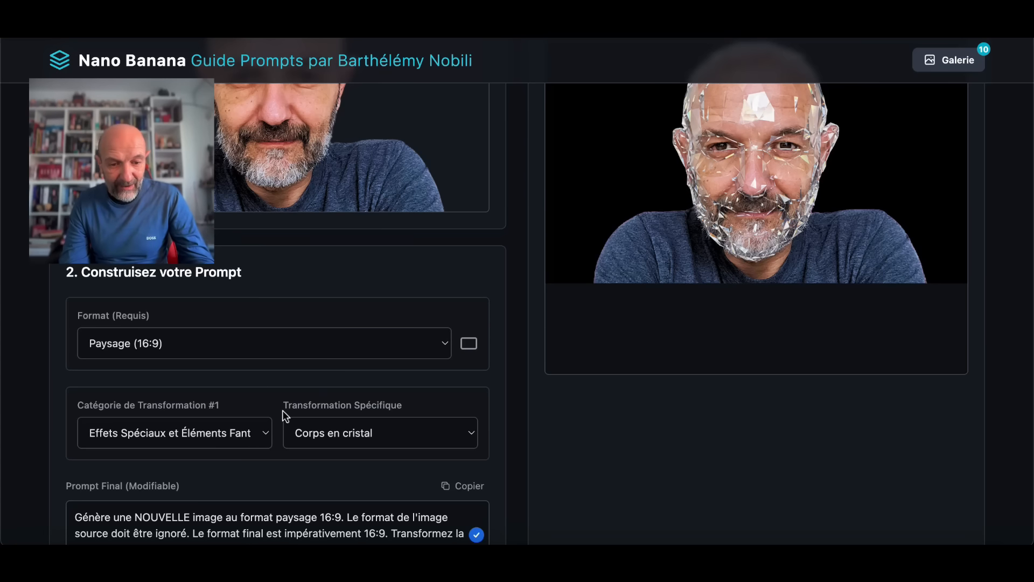
left_click(264, 432)
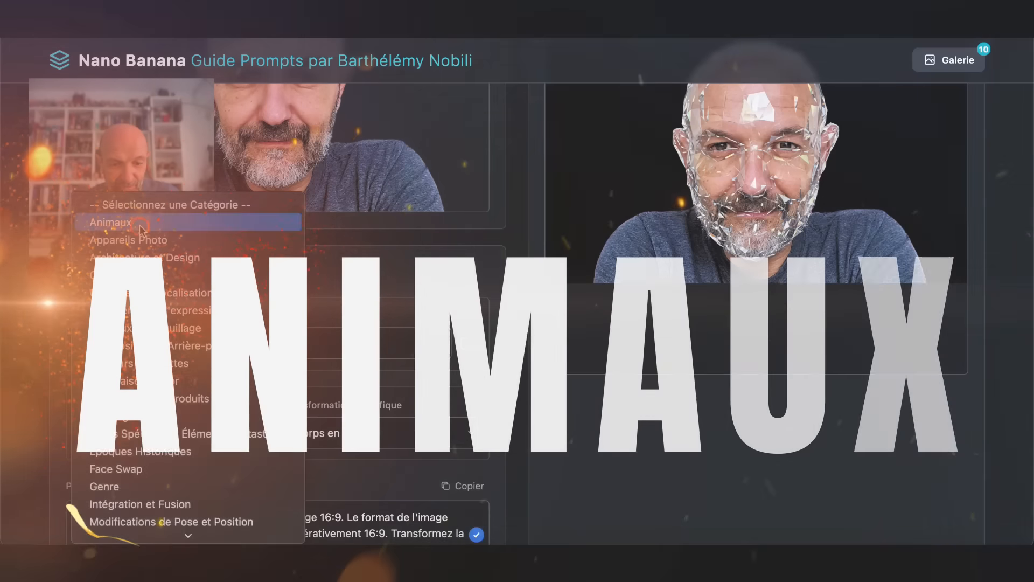
left_click(140, 226)
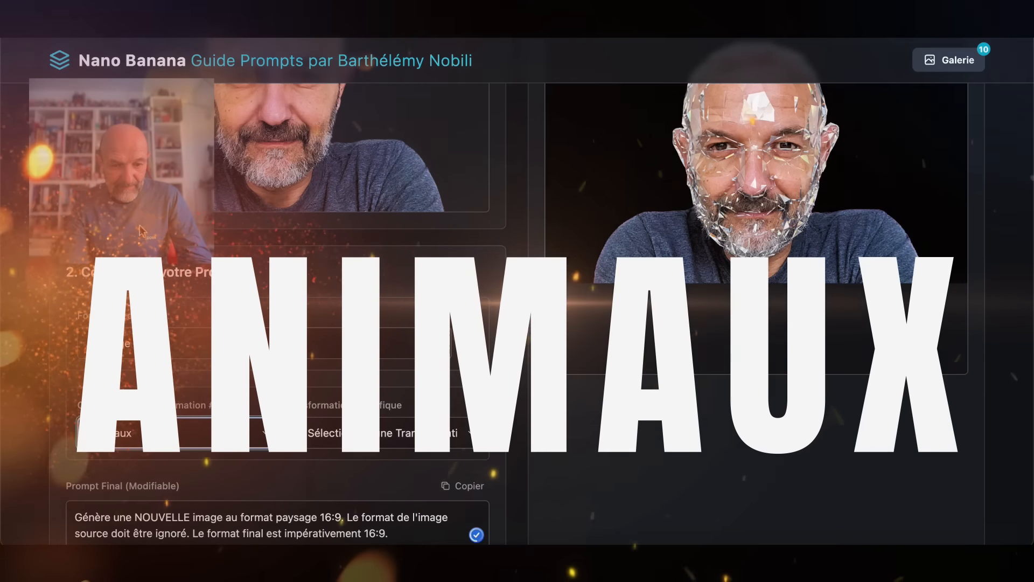
Step: Upload the rabbit photo as the source image and set Animaux with Fusionner deux animaux (avec image) as the transformation
scroll(140, 231, "up", 3)
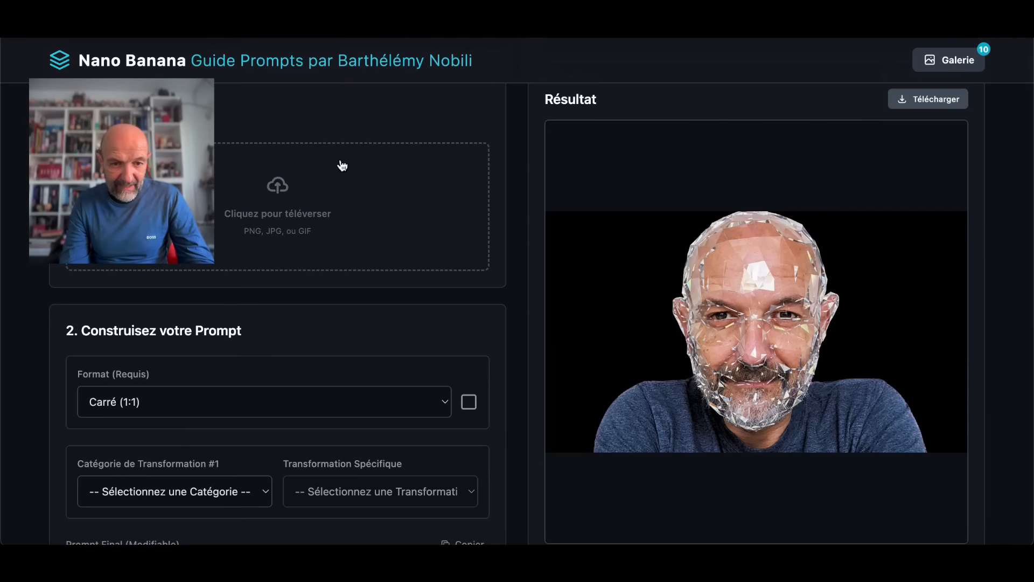
left_click(291, 198)
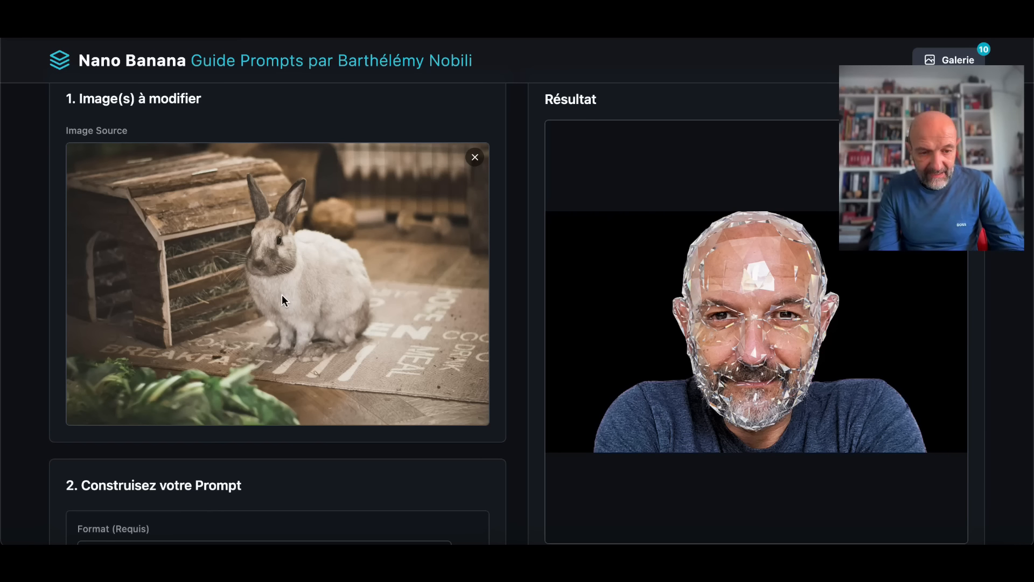
scroll(282, 295, "down", 3)
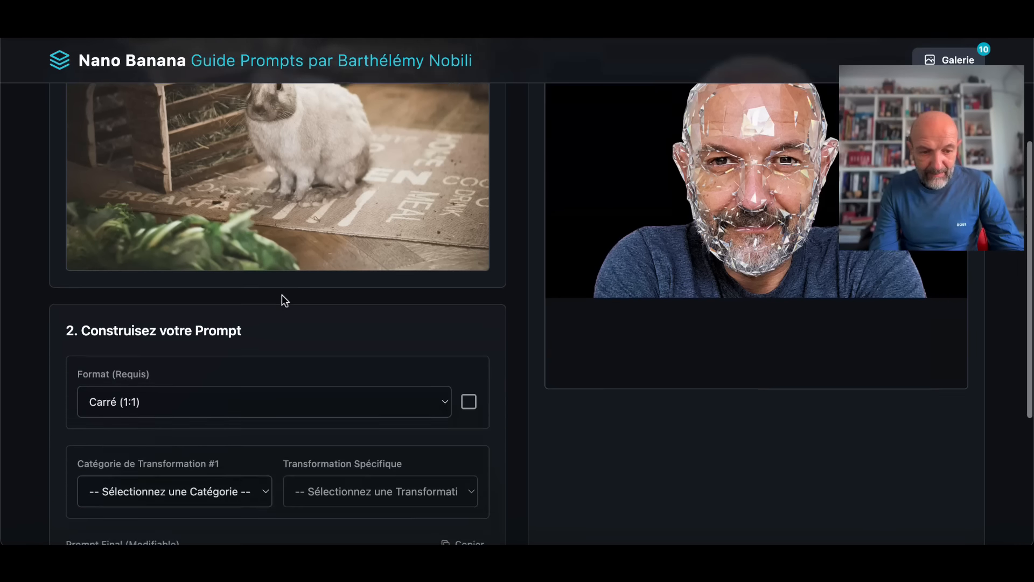
scroll(282, 296, "down", 1)
left_click(261, 430)
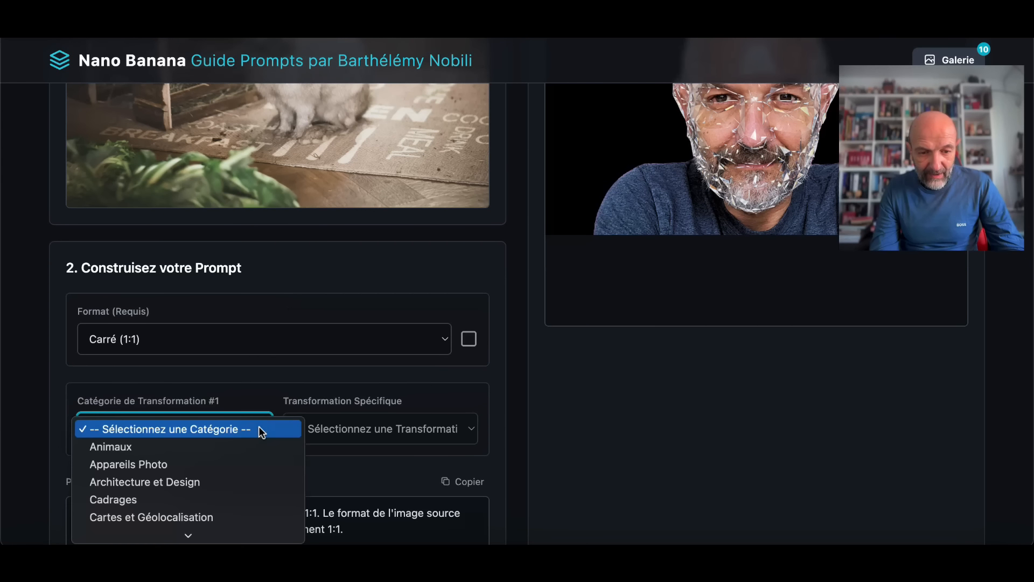
left_click(195, 448)
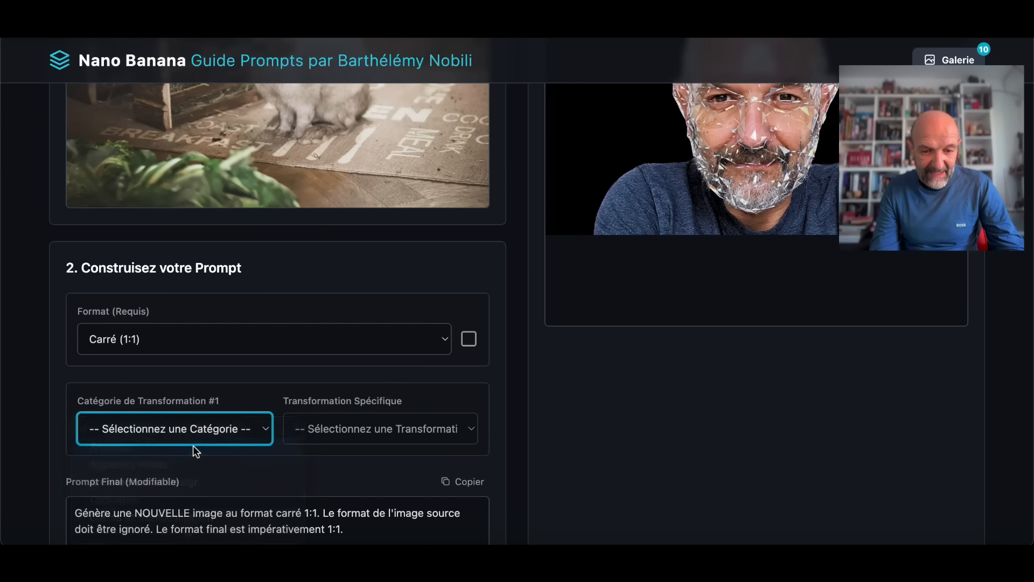
left_click(465, 436)
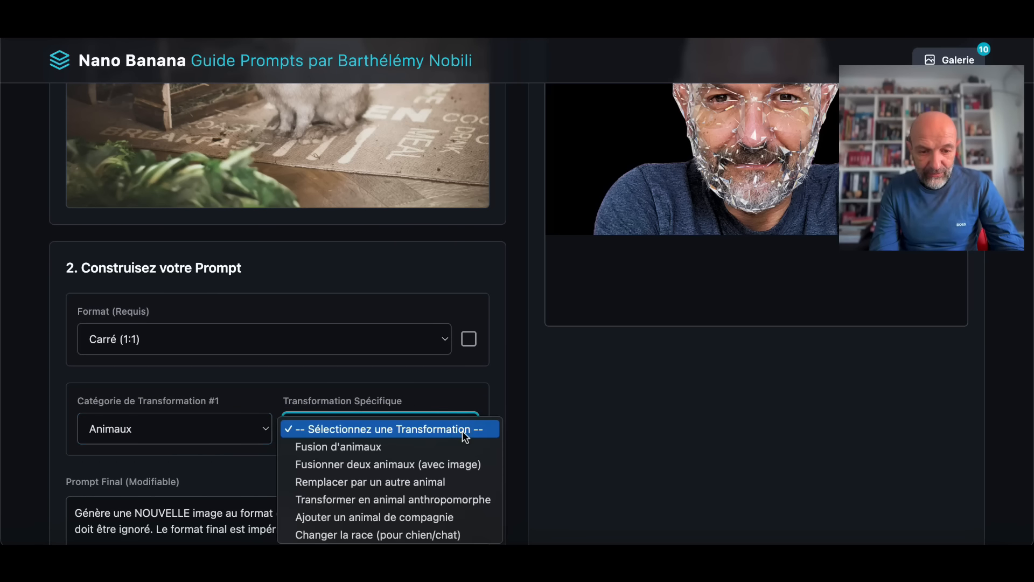
left_click(439, 464)
Step: Upload the bald eagle photo as the reference image
scroll(324, 202, "down", 3)
scroll(324, 202, "up", 5)
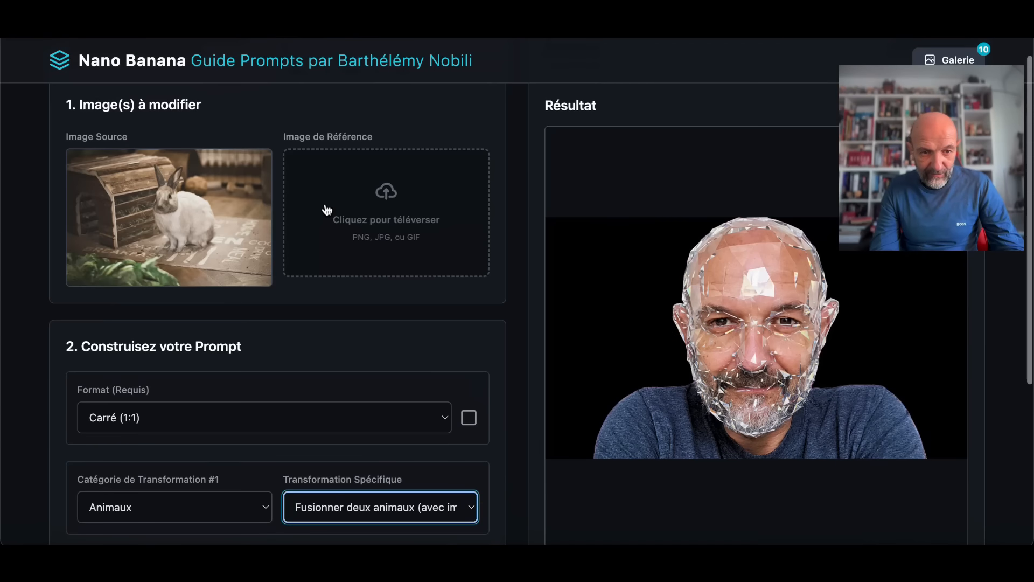
left_click(380, 215)
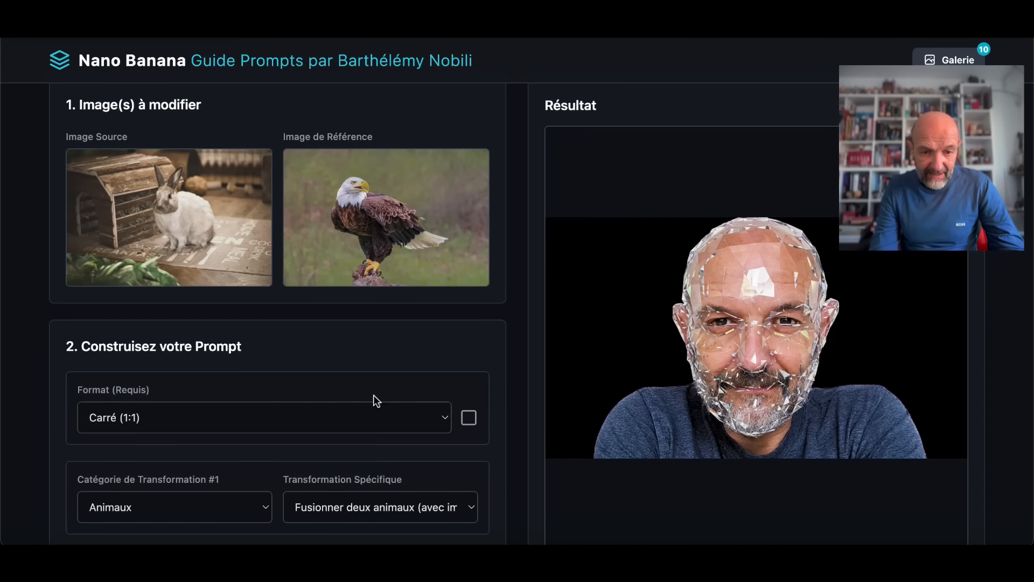
Step: Read through the final animal fusion prompt and generate the image in the Carré (1:1) format
scroll(373, 398, "down", 3)
scroll(374, 399, "down", 2)
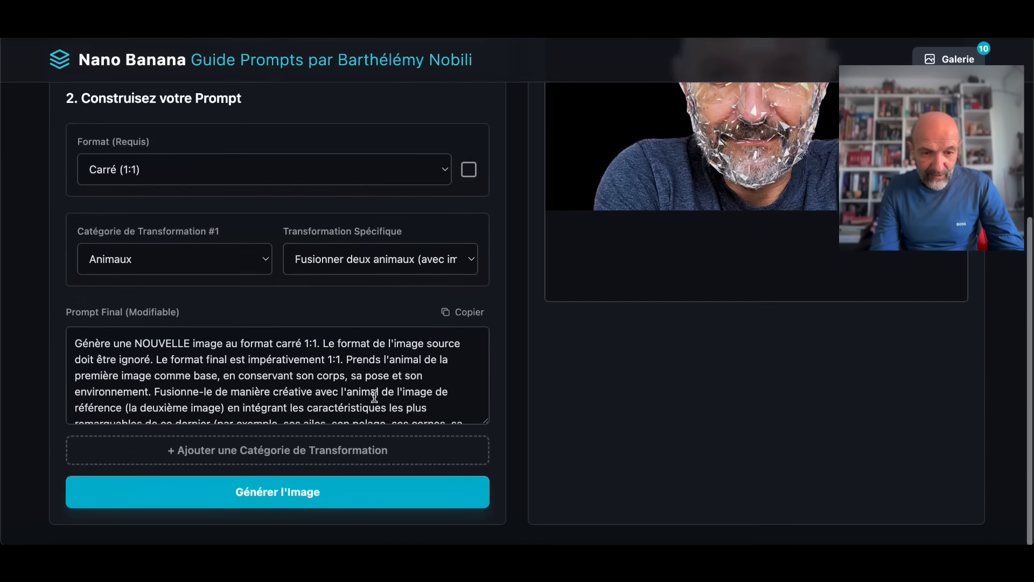
scroll(199, 340, "down", 1)
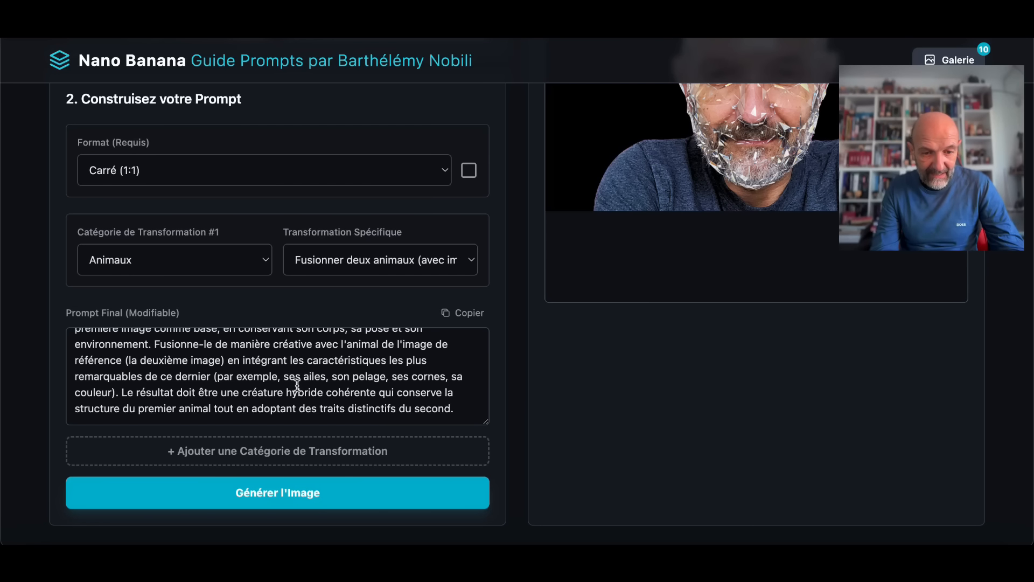
left_click(267, 494)
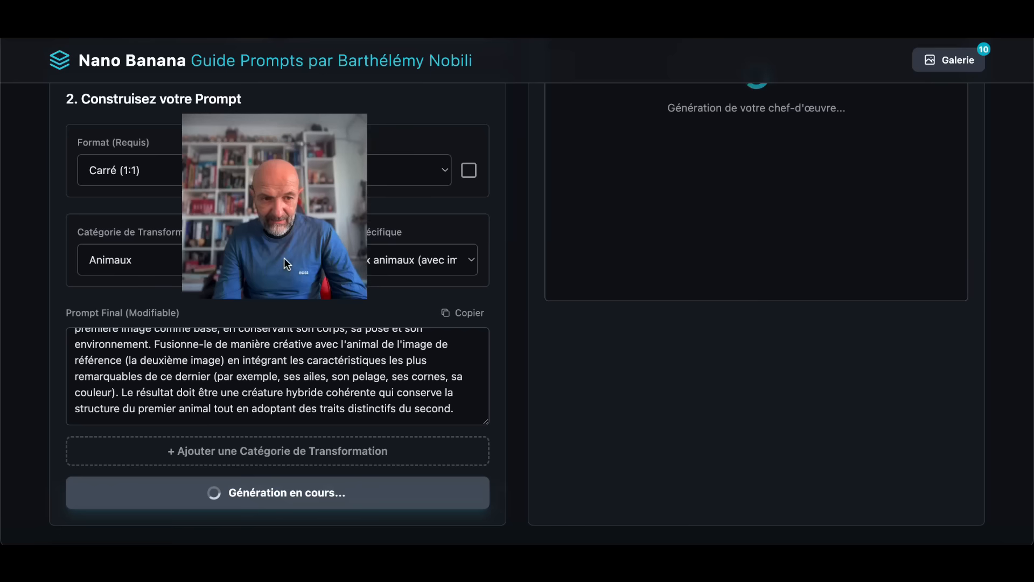
scroll(790, 297, "up", 3)
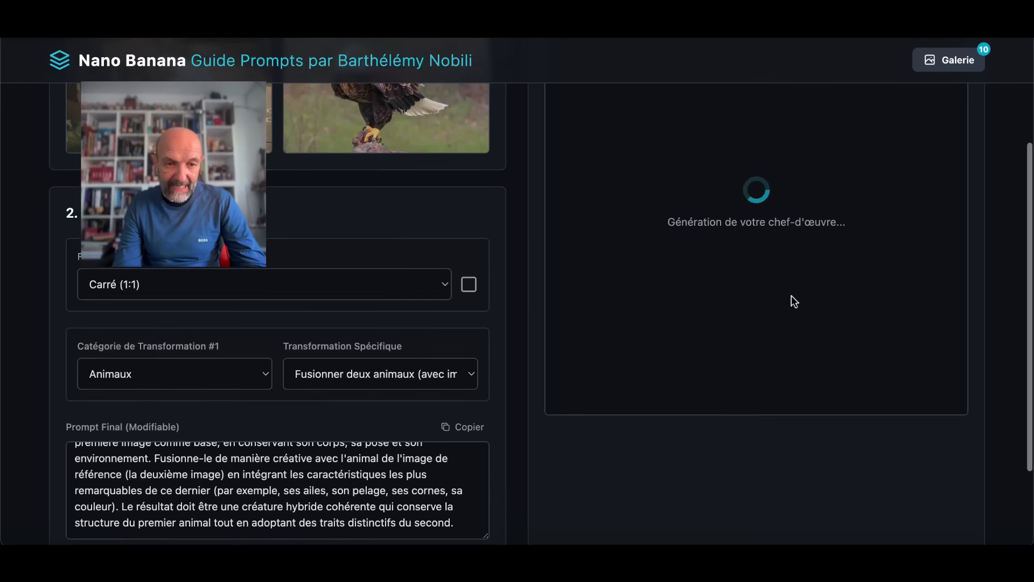
scroll(792, 296, "up", 2)
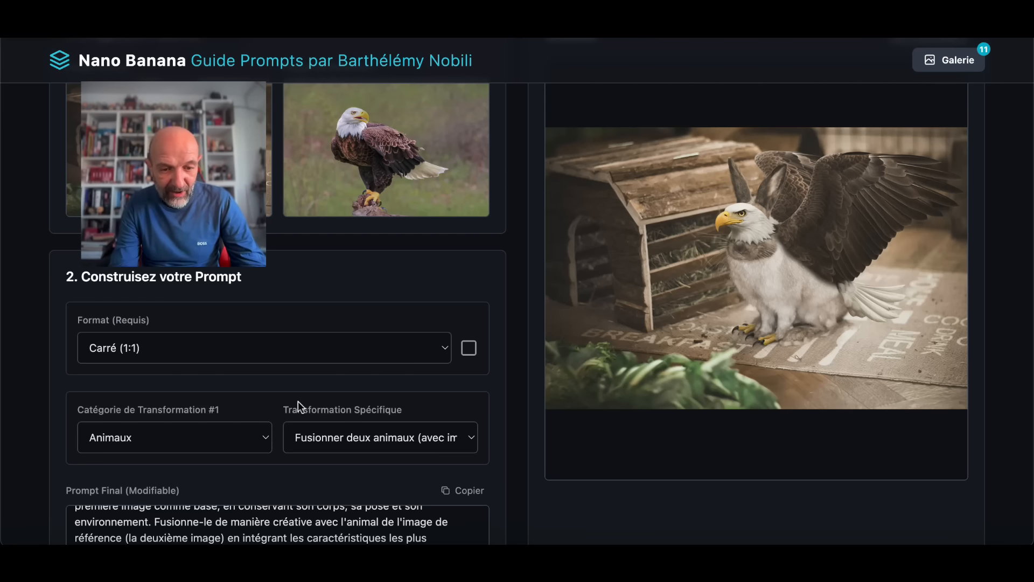
Step: Change the transformation category to Époques Historiques
scroll(299, 401, "down", 3)
left_click(263, 330)
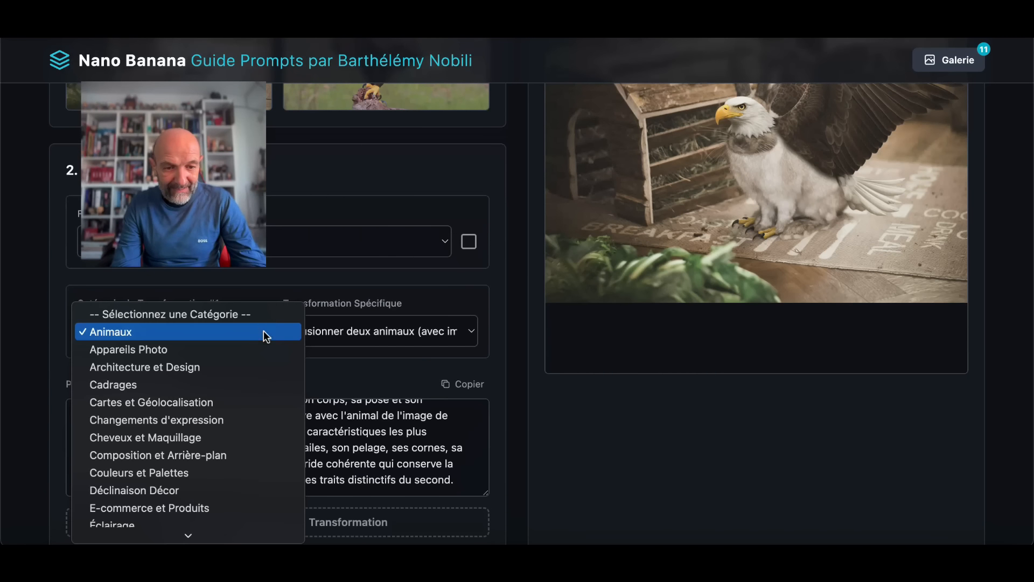
scroll(195, 421, "down", 5)
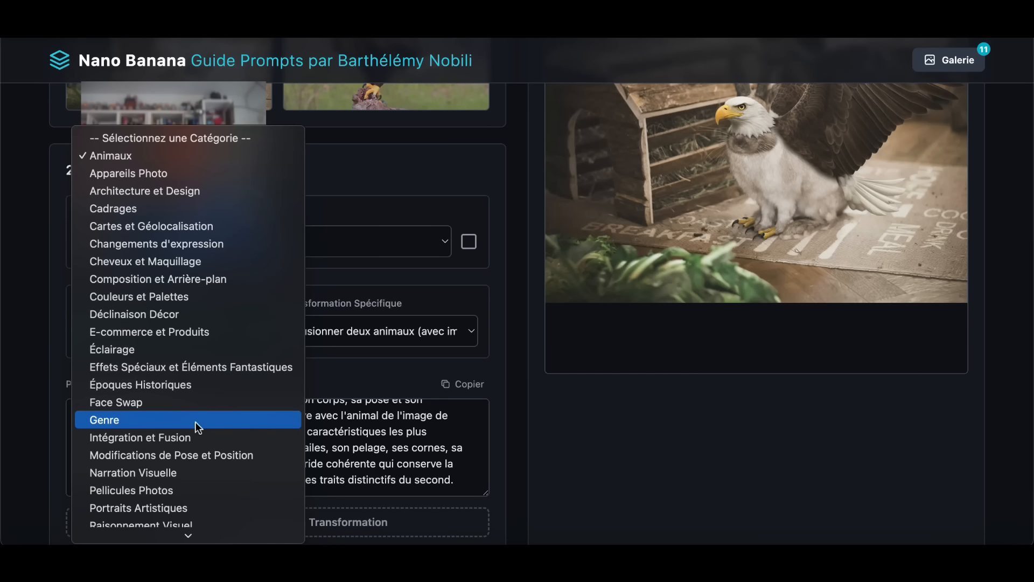
left_click(235, 384)
scroll(235, 385, "up", 3)
scroll(427, 271, "up", 3)
scroll(427, 271, "up", 1)
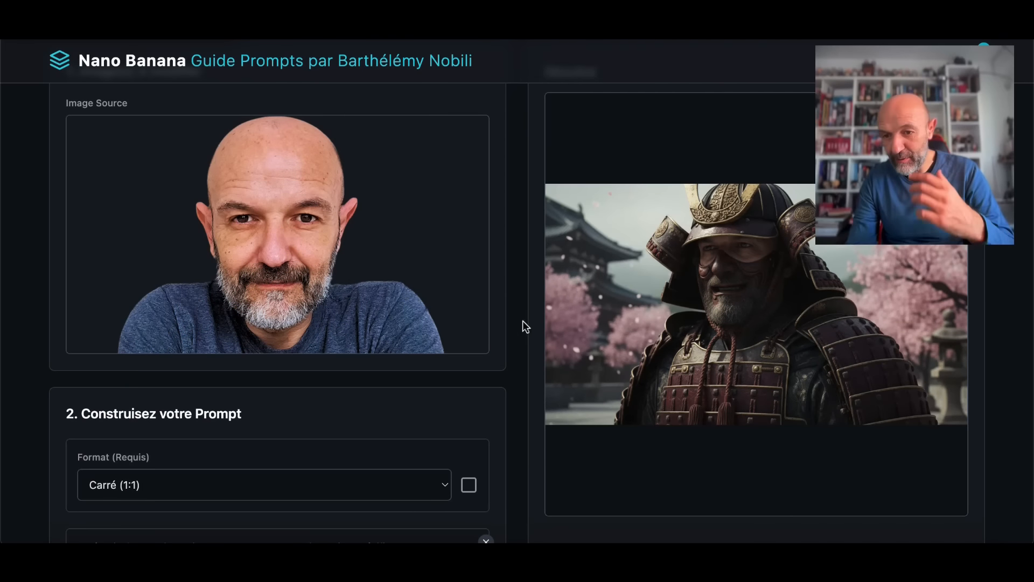
Step: Set the specific transformation for Époques Historiques to Ère Viking
scroll(364, 380, "down", 3)
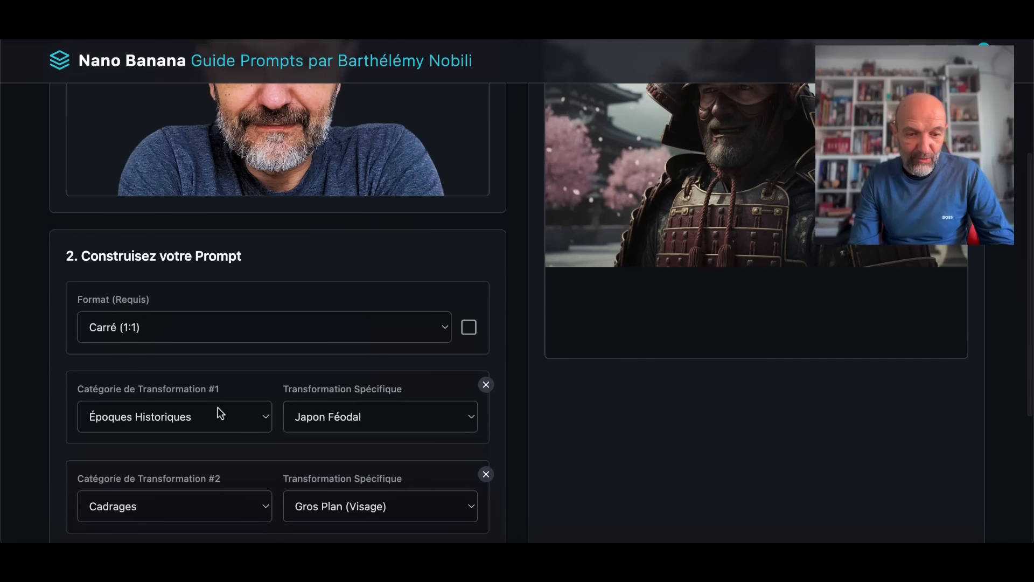
left_click(455, 425)
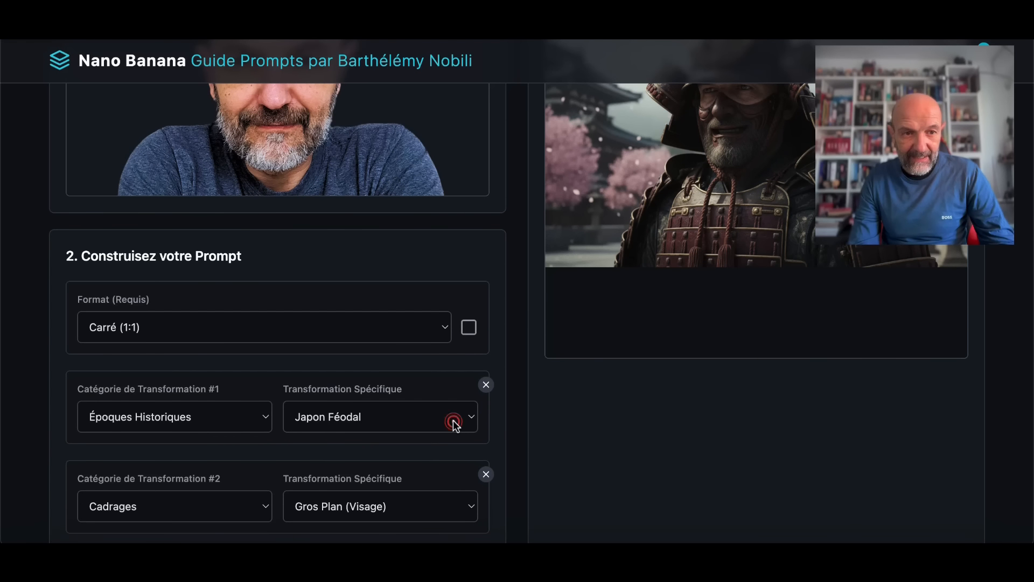
left_click(471, 416)
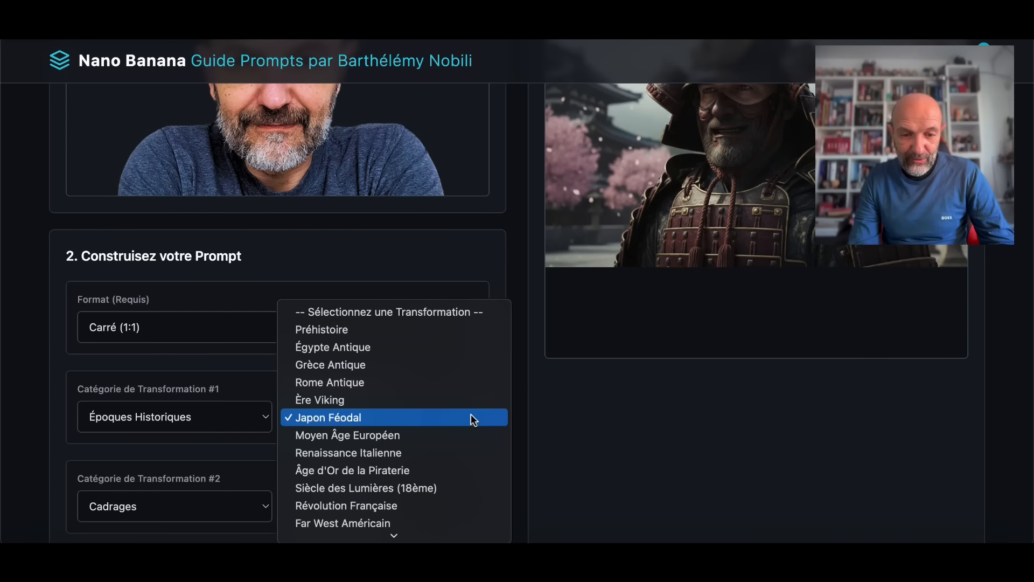
scroll(402, 382, "down", 5)
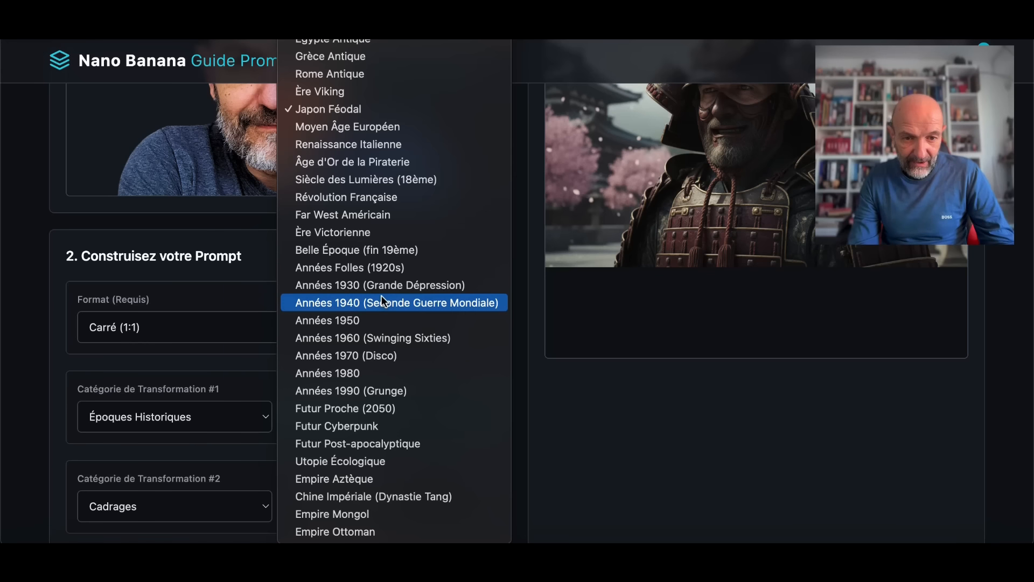
left_click(344, 89)
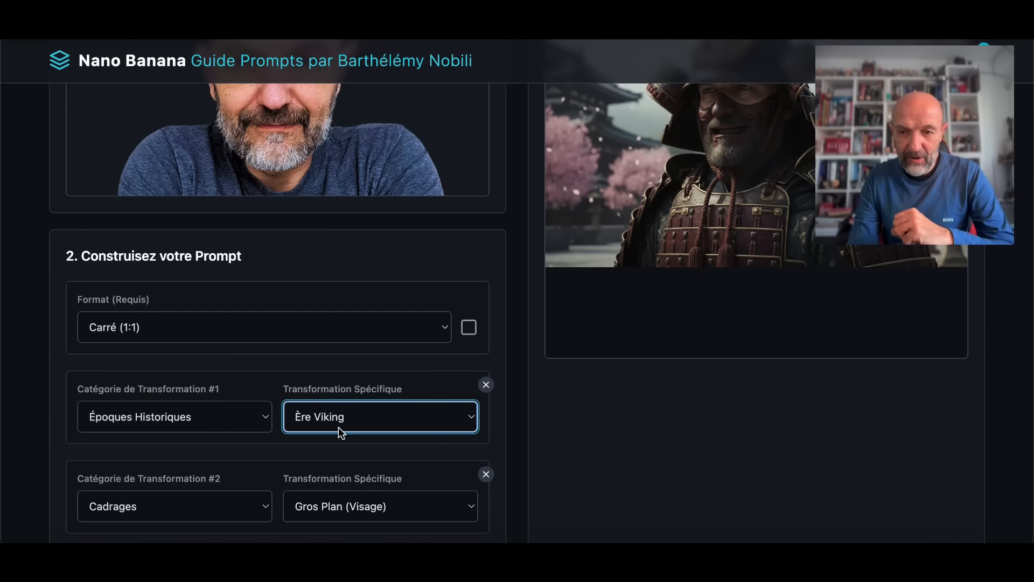
Step: Insert "vu de face," after "à l'ère des Vikings," in the final prompt
scroll(338, 427, "up", 3)
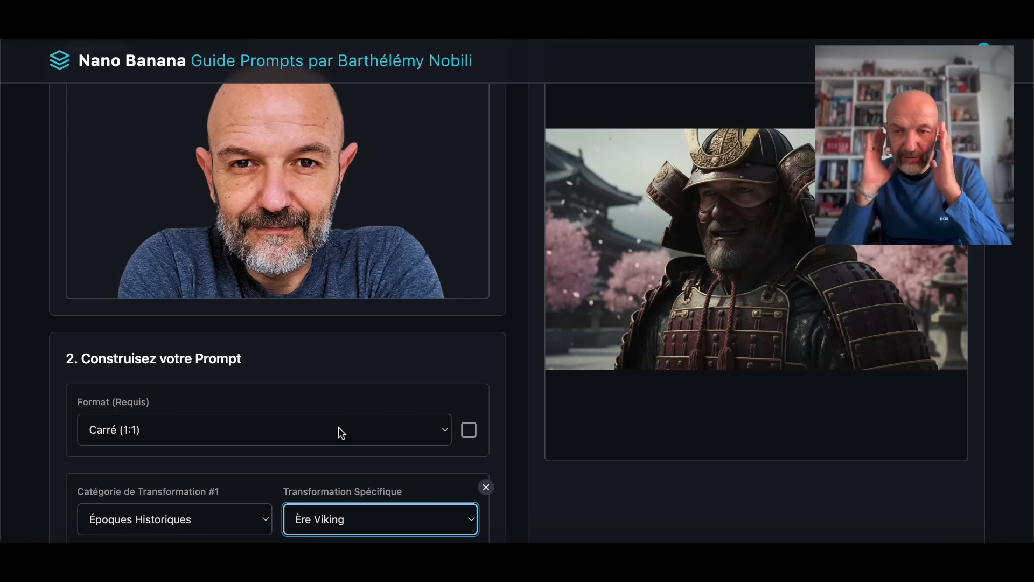
scroll(338, 426, "down", 5)
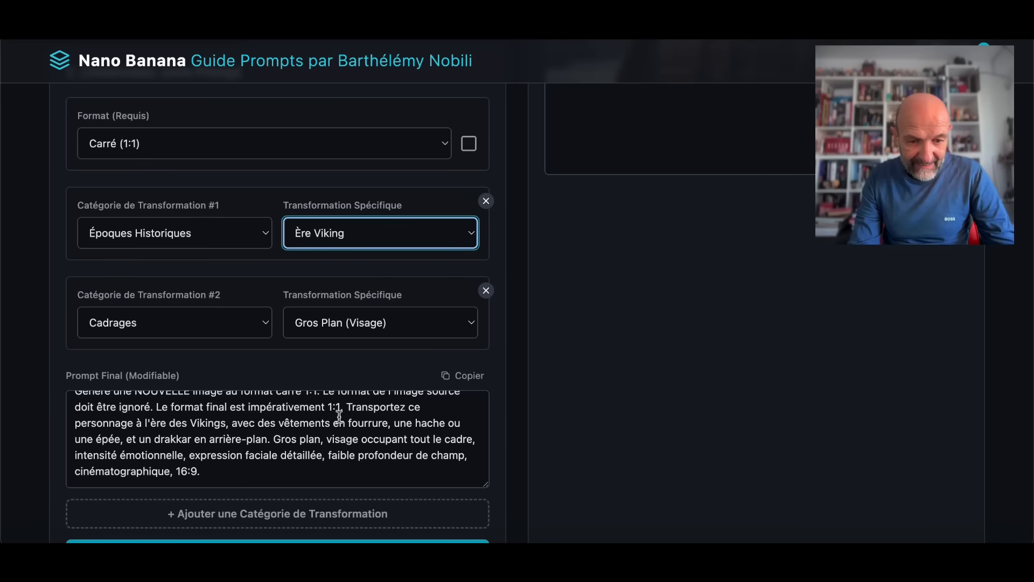
scroll(375, 436, "up", 1)
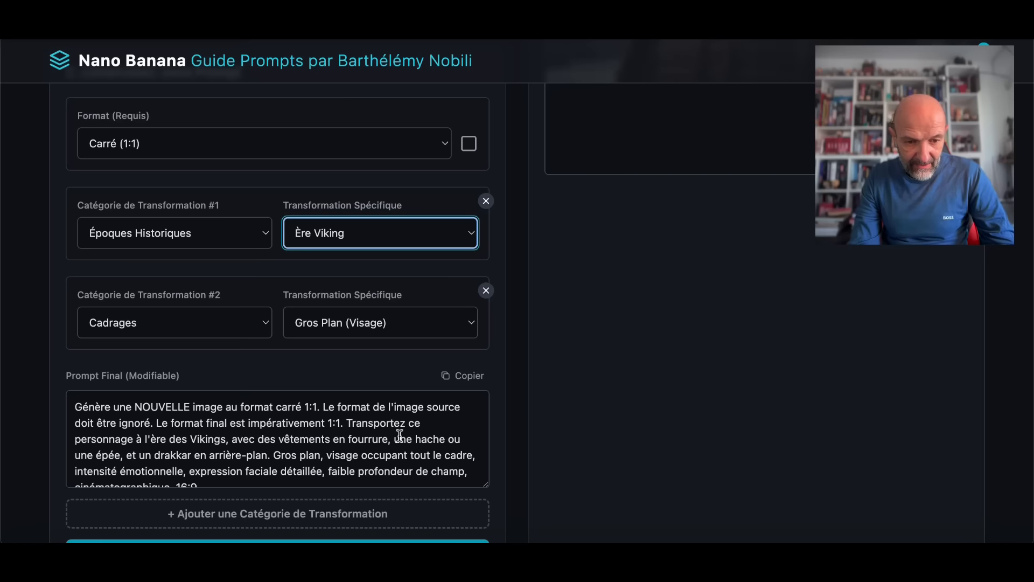
left_click(232, 440)
type("v")
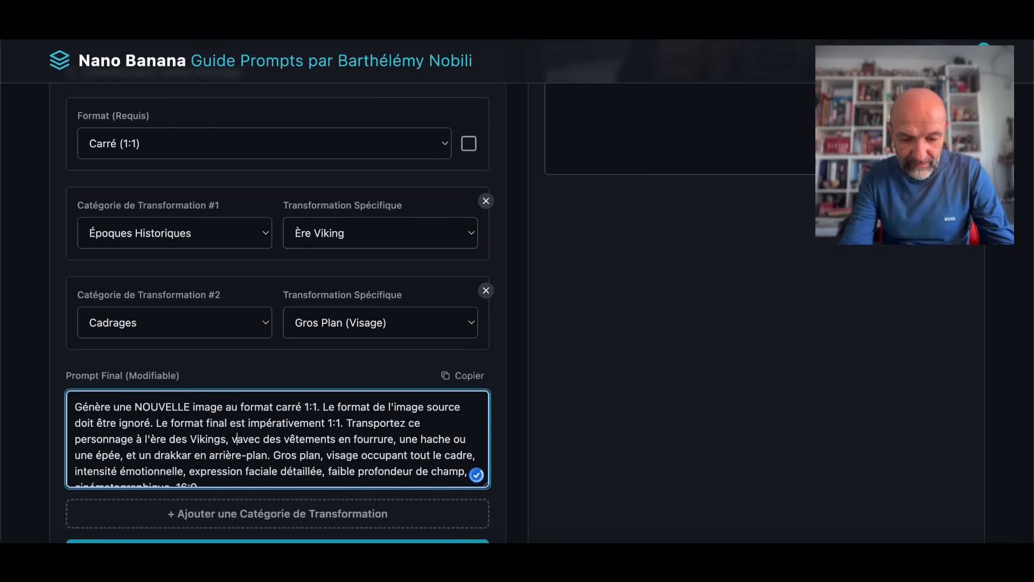
type("u de face,")
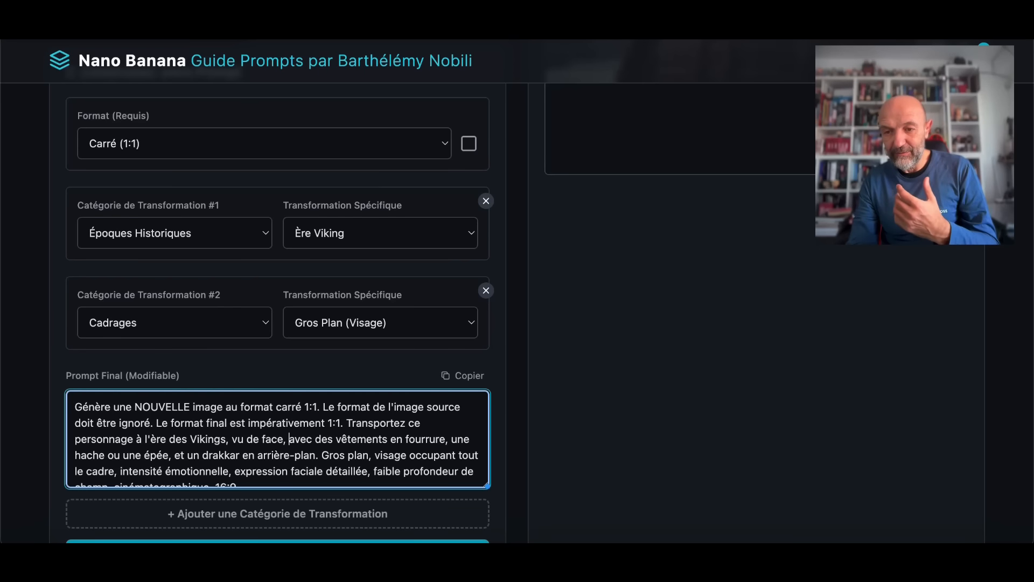
Step: Generate the close-up Viking portrait from the edited prompt and view the result
scroll(151, 455, "down", 1)
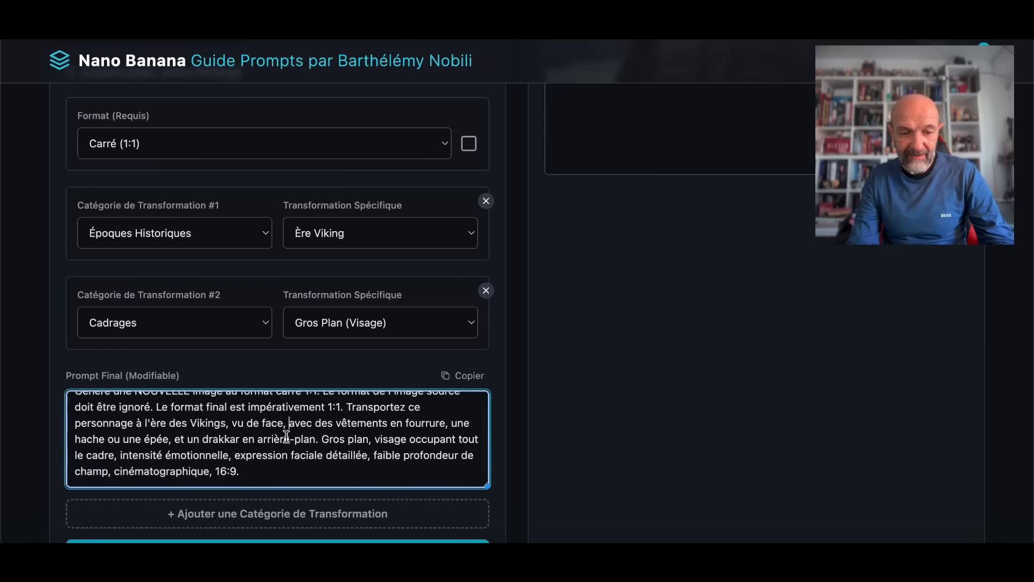
scroll(287, 435, "down", 2)
left_click(247, 494)
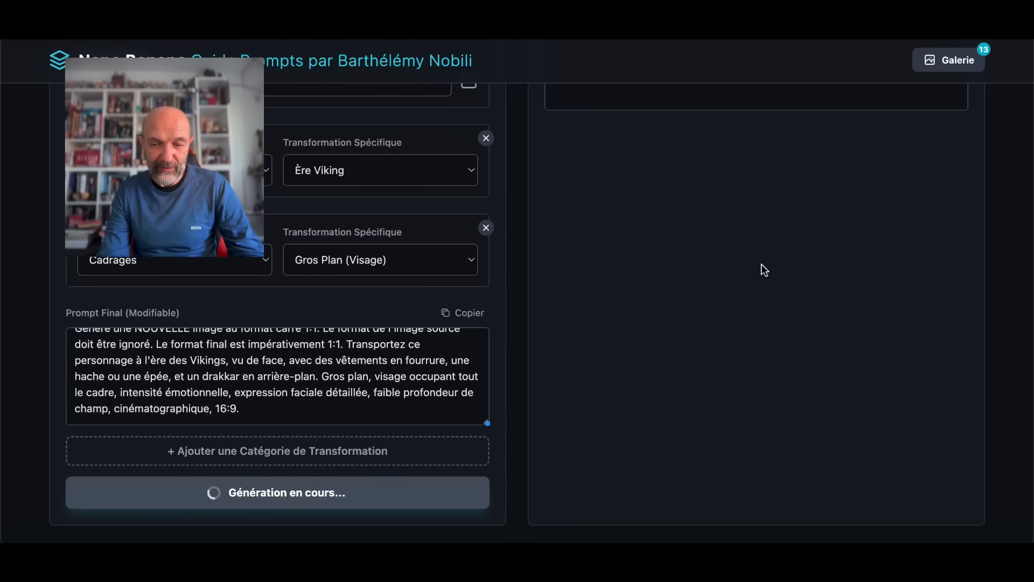
scroll(761, 264, "up", 8)
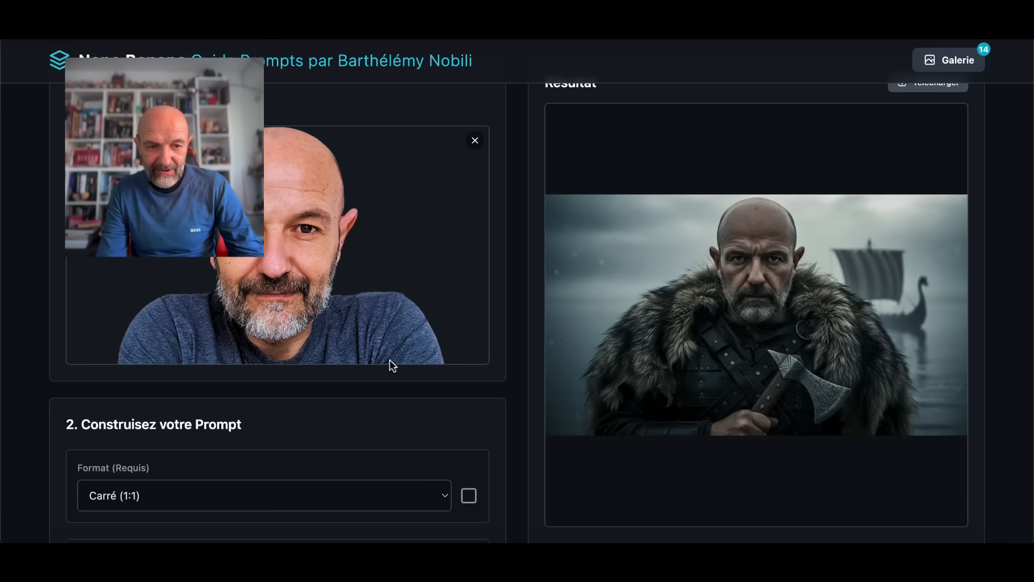
scroll(383, 300, "down", 3)
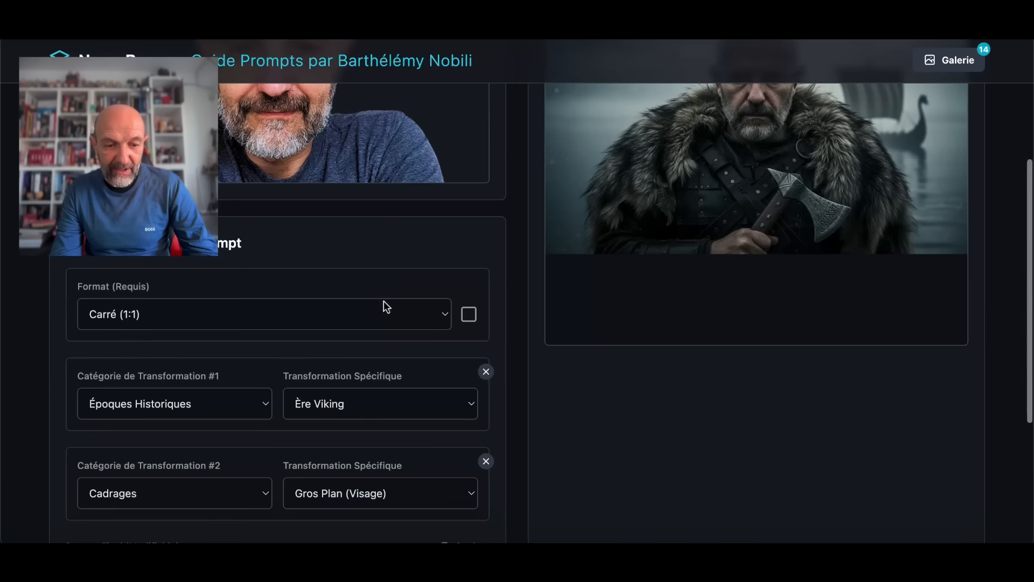
Step: Change the Époques Historiques transformation to Rome Antique, generate the portrait and view the result
left_click(472, 404)
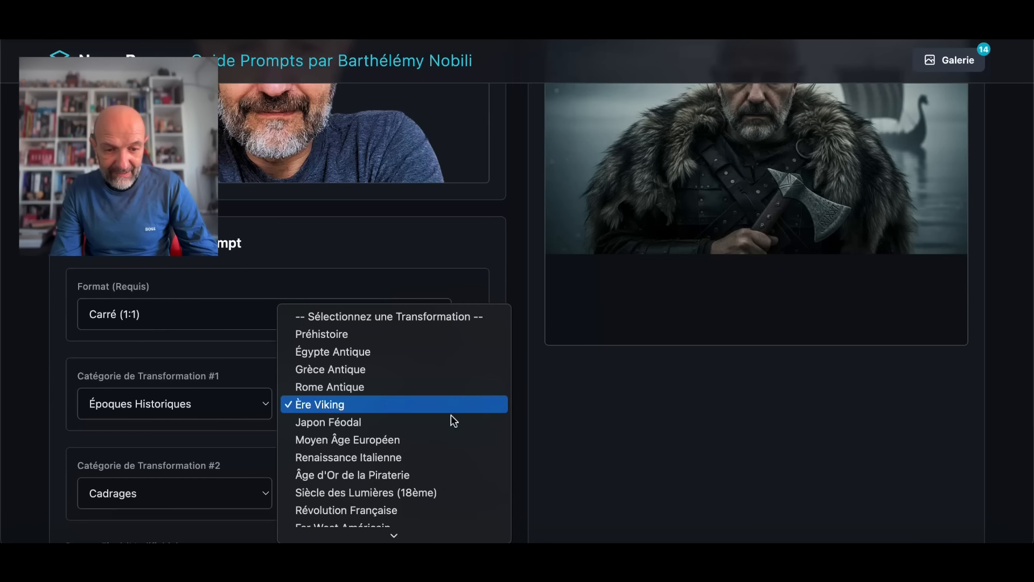
left_click(363, 387)
scroll(364, 383, "down", 3)
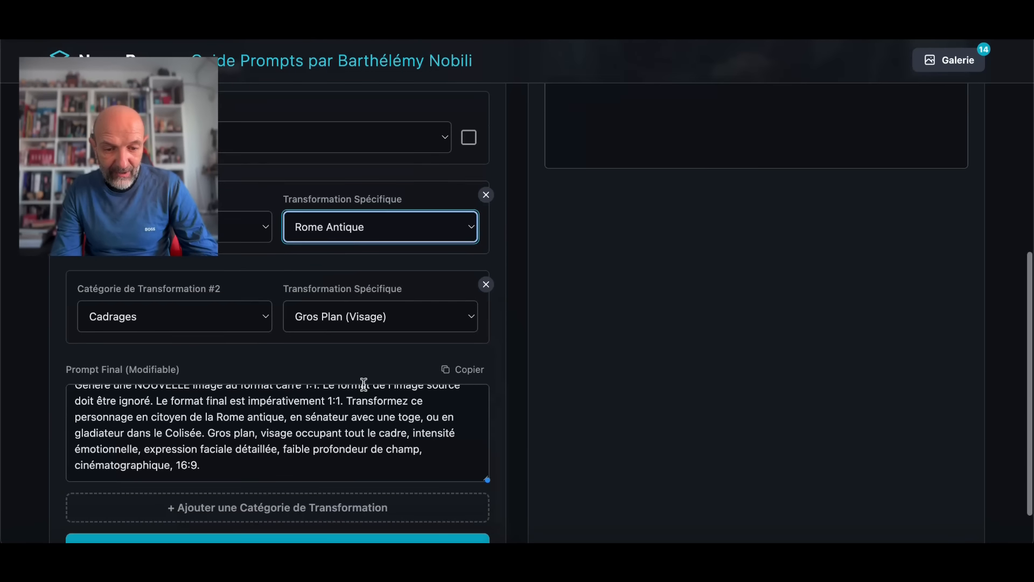
scroll(364, 384, "down", 1)
left_click(333, 502)
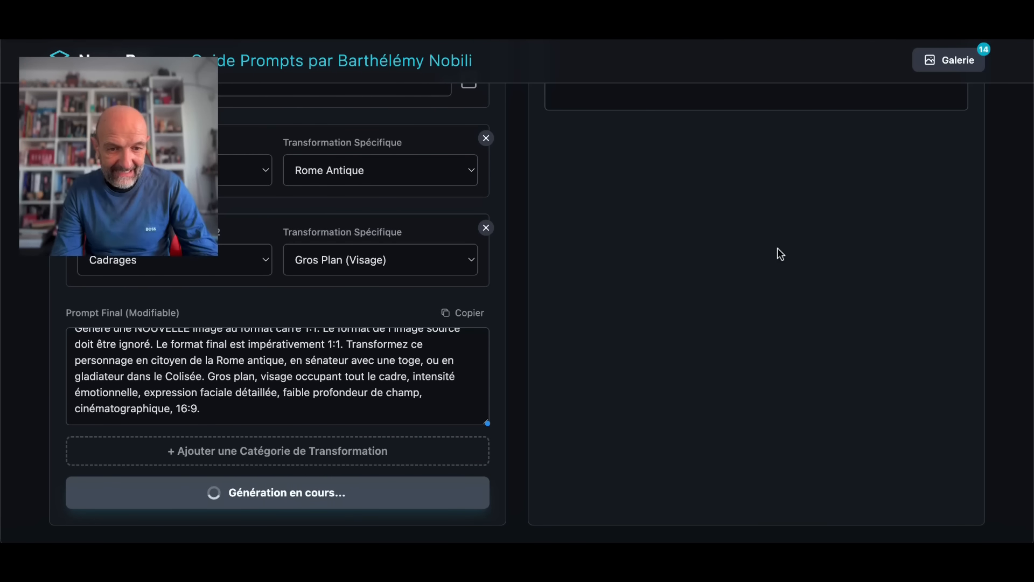
scroll(392, 379, "up", 1)
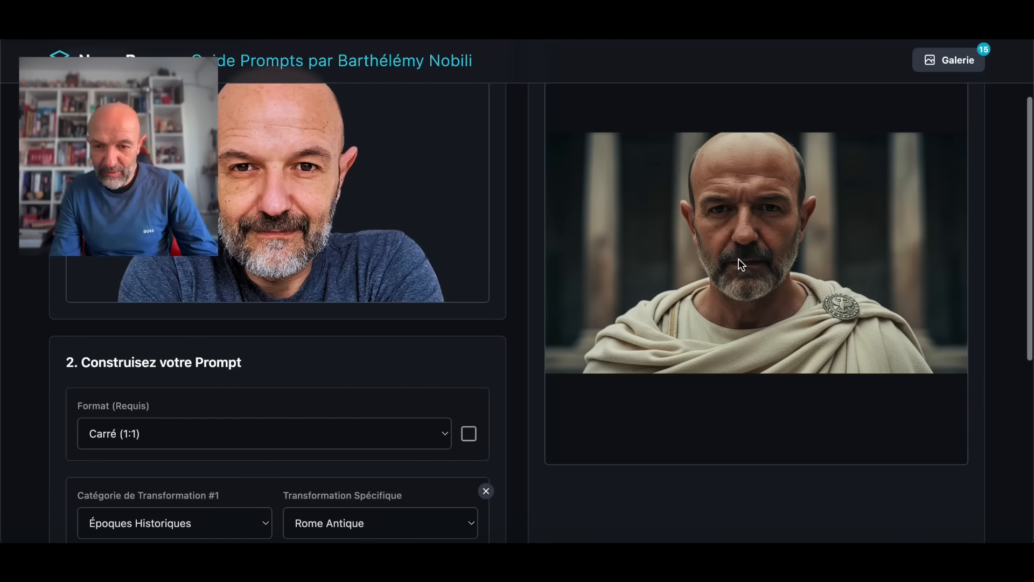
scroll(771, 353, "up", 1)
scroll(774, 359, "up", 1)
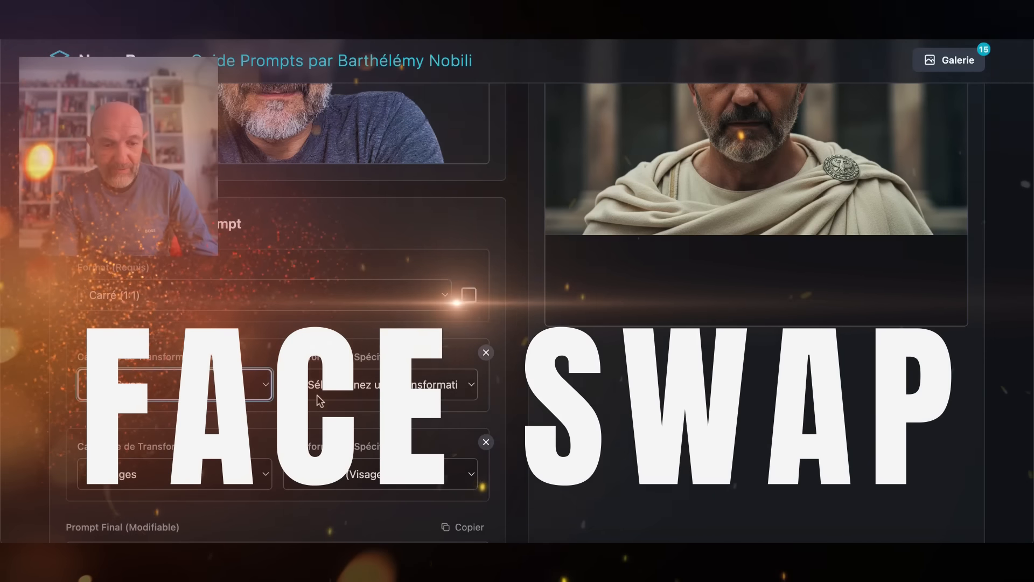
Step: Set the specific transformation for the Face Swap category to Échanger le visage
left_click(430, 385)
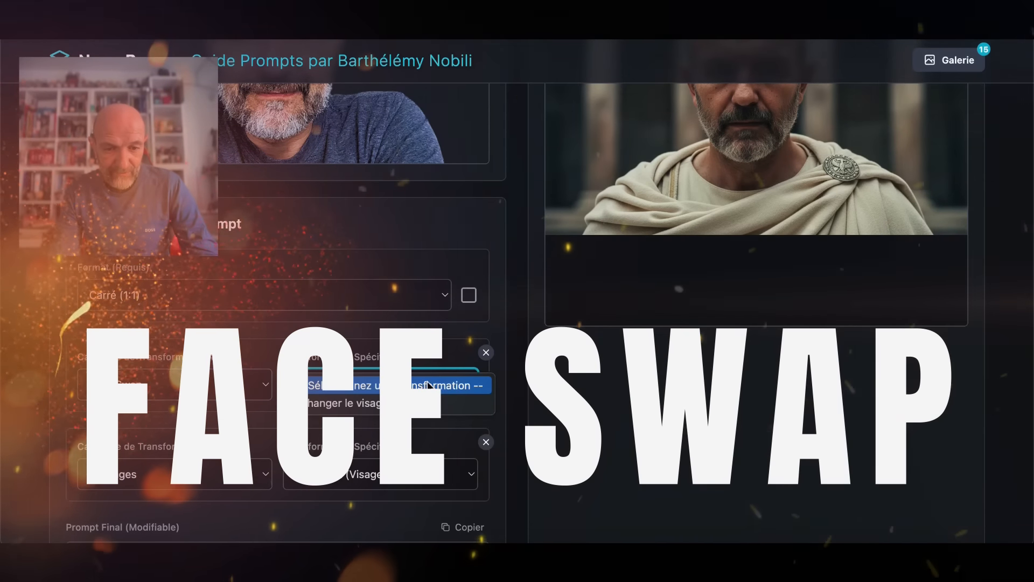
left_click(393, 403)
scroll(395, 400, "down", 2)
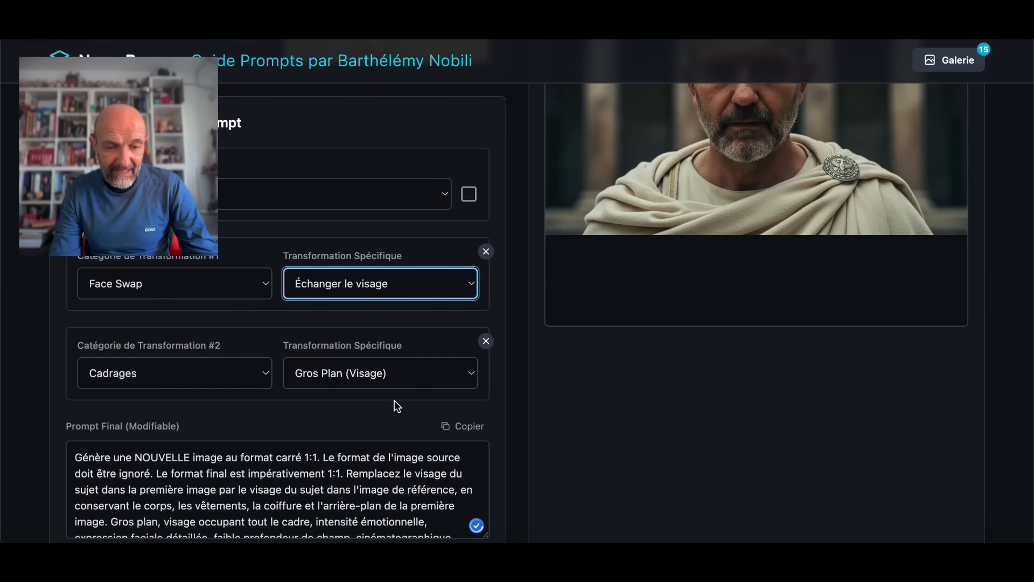
scroll(403, 275, "up", 5)
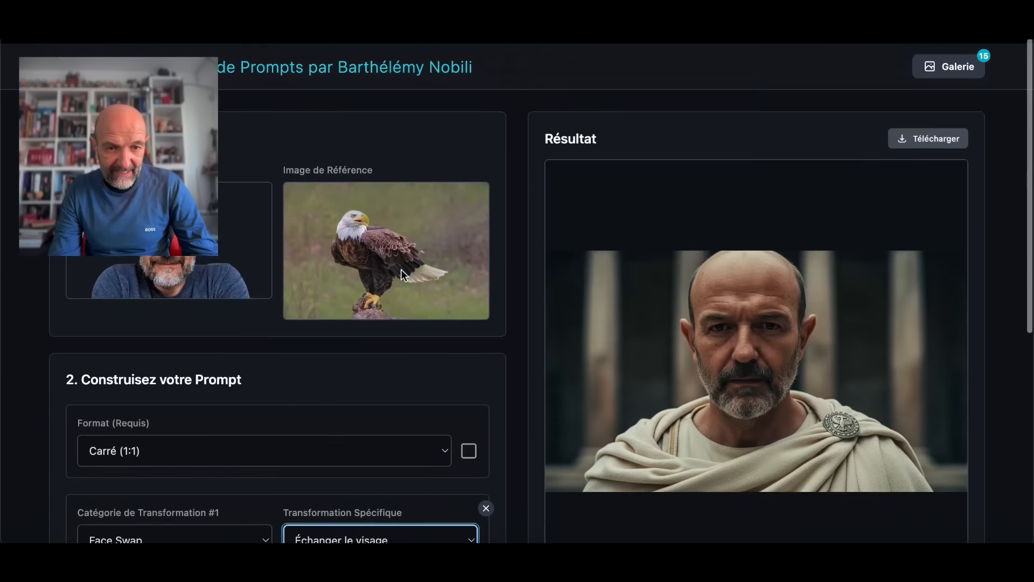
Step: Generate the square face swap from the Joker source image and the portrait reference image, and view the result
left_click_drag(136, 169, 939, 180)
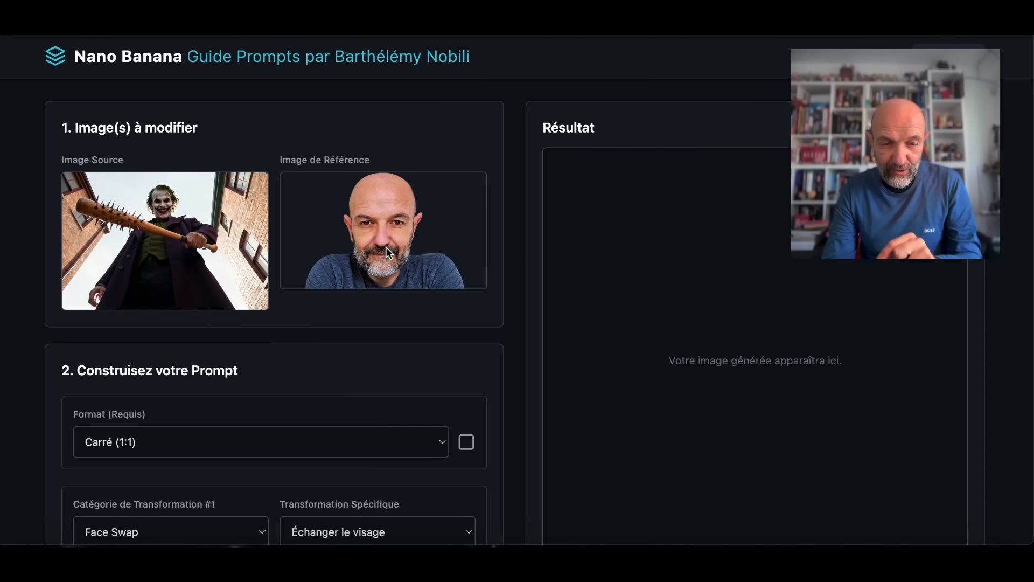
scroll(270, 324, "down", 3)
scroll(272, 325, "down", 4)
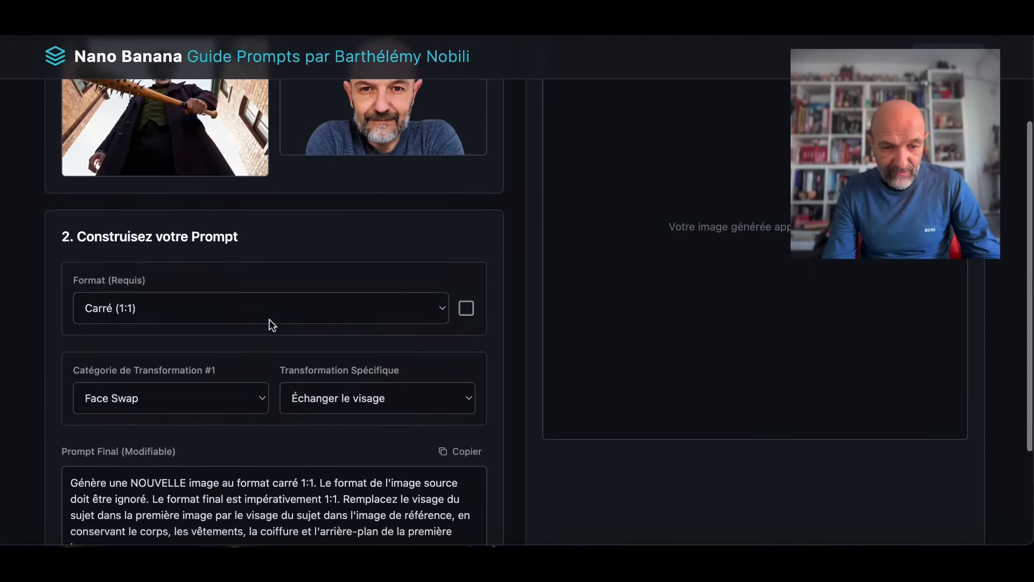
left_click(203, 500)
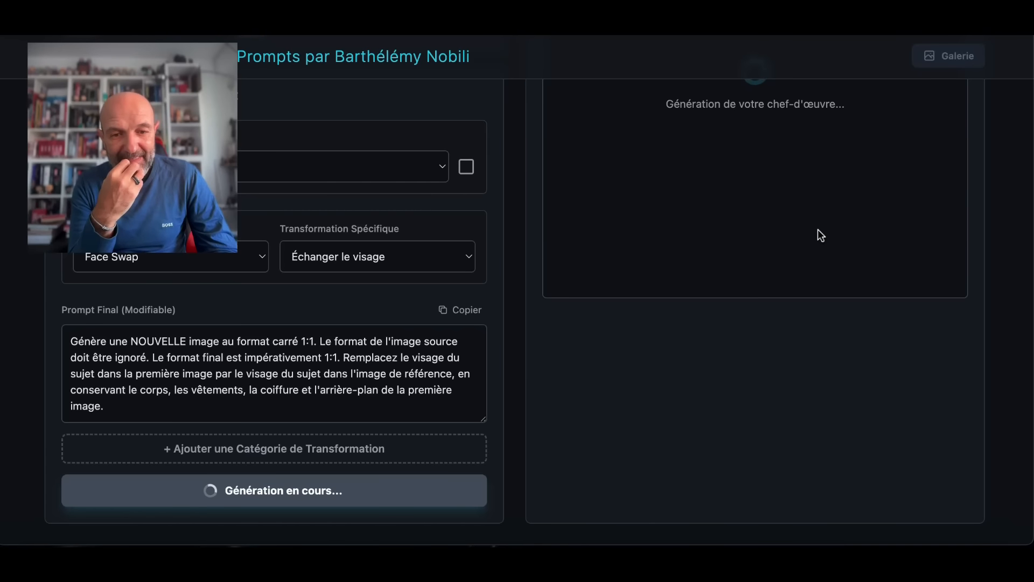
scroll(817, 231, "up", 5)
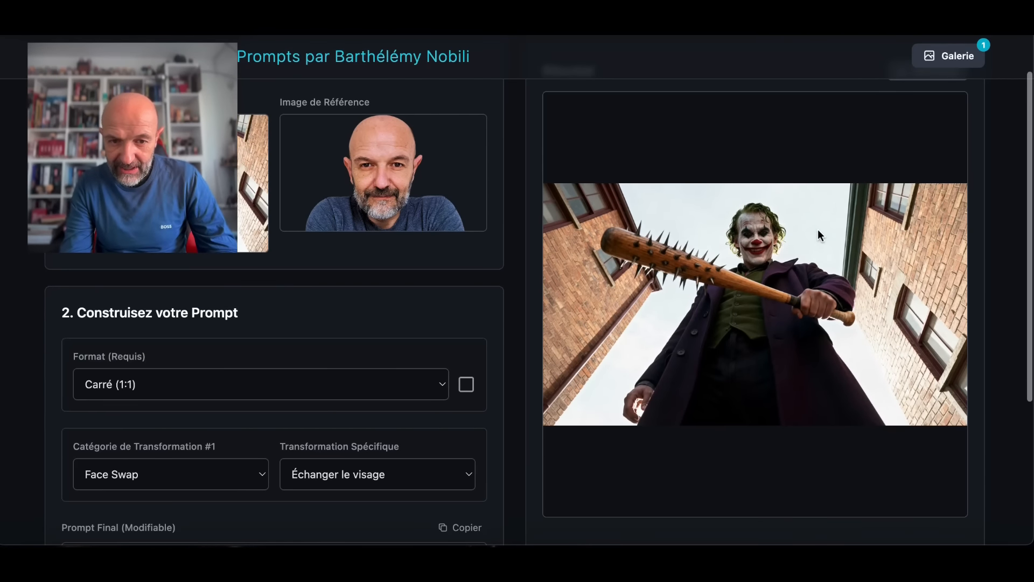
Step: Generate the Joker face swap again and check the session's images in the gallery
scroll(364, 349, "down", 4)
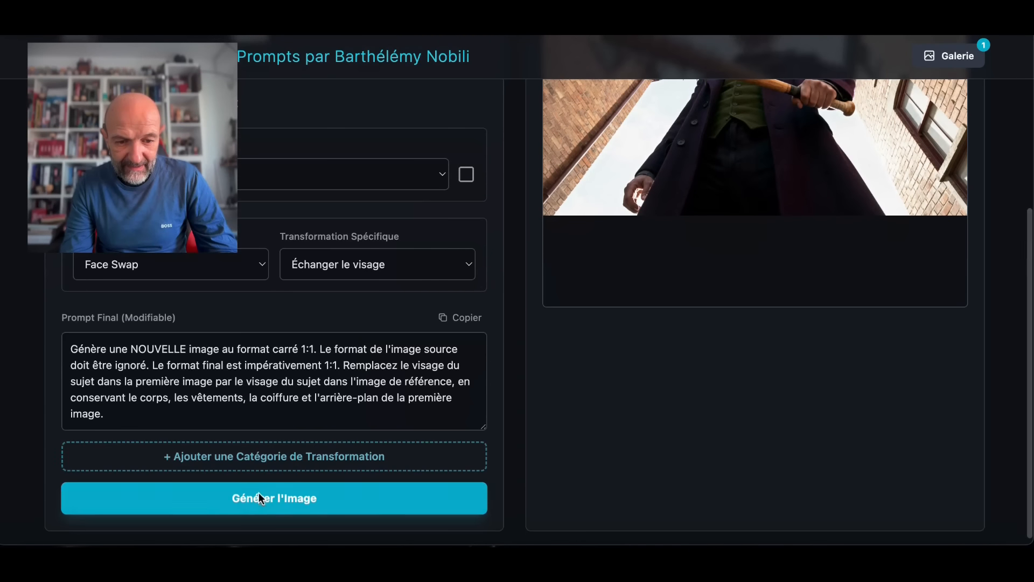
left_click(261, 498)
scroll(805, 280, "up", 5)
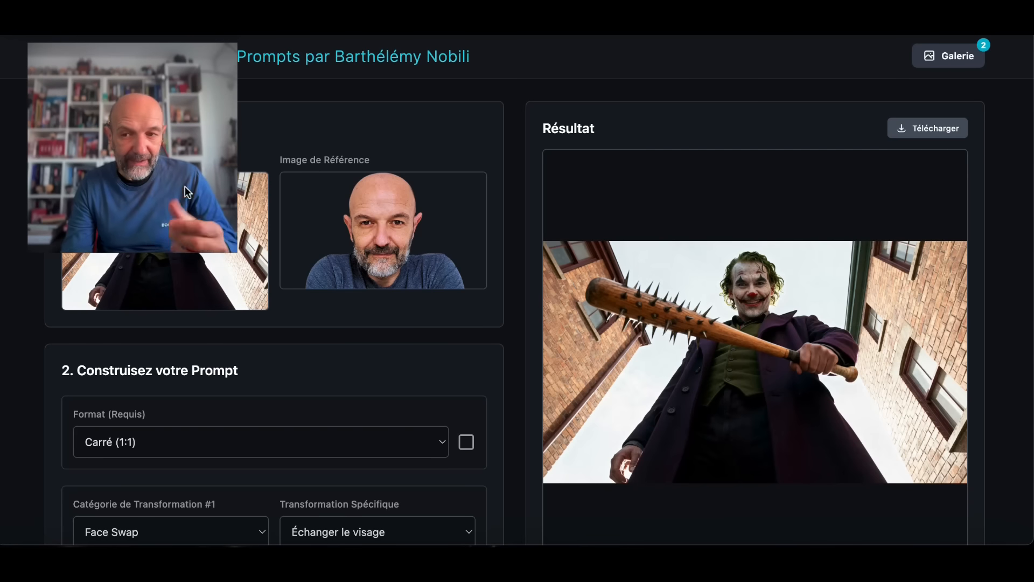
left_click(963, 61)
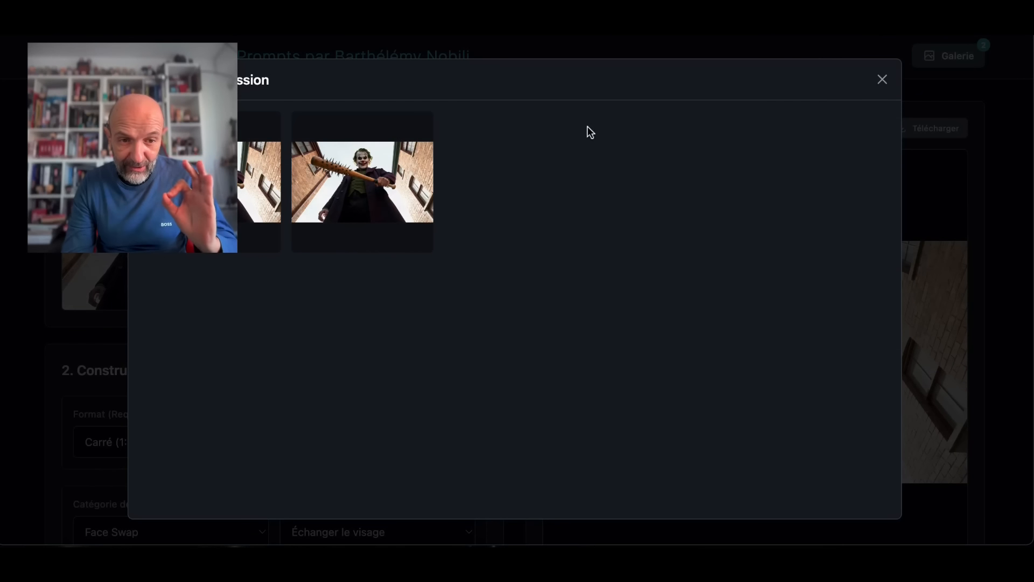
left_click(882, 80)
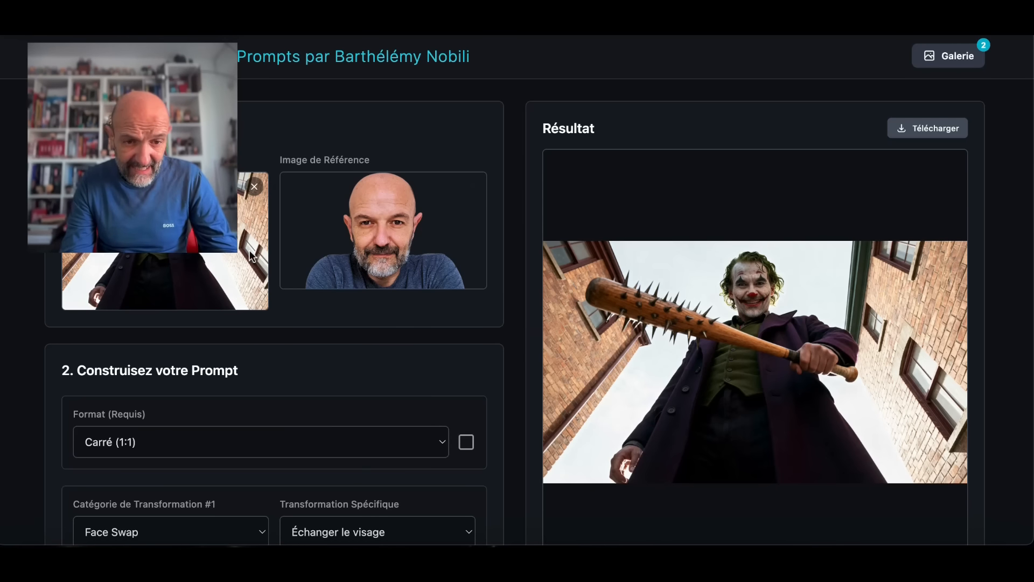
Step: Remove the Joker source image and upload the bearded man's portrait as the only source image
left_click(254, 187)
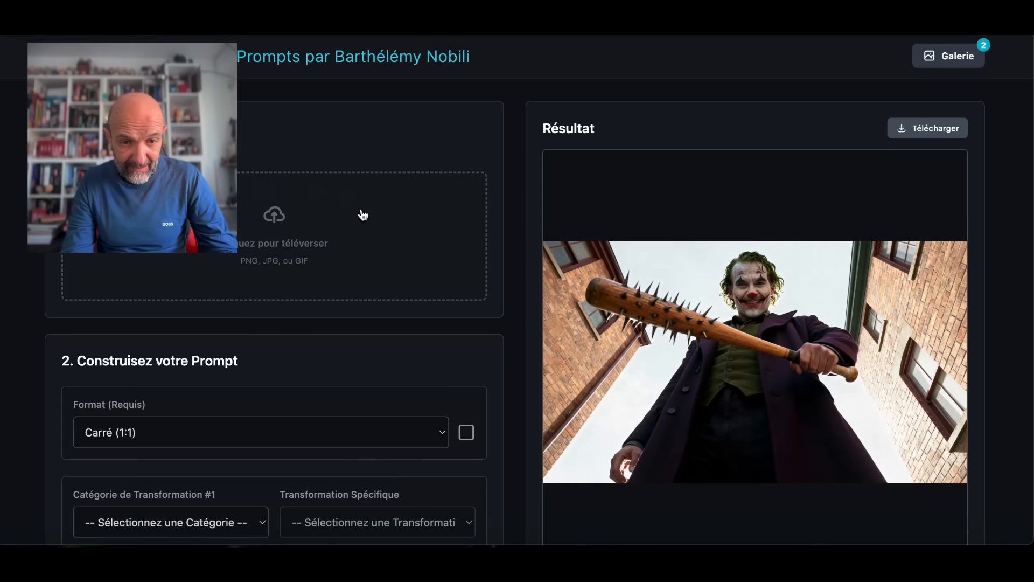
left_click(309, 245)
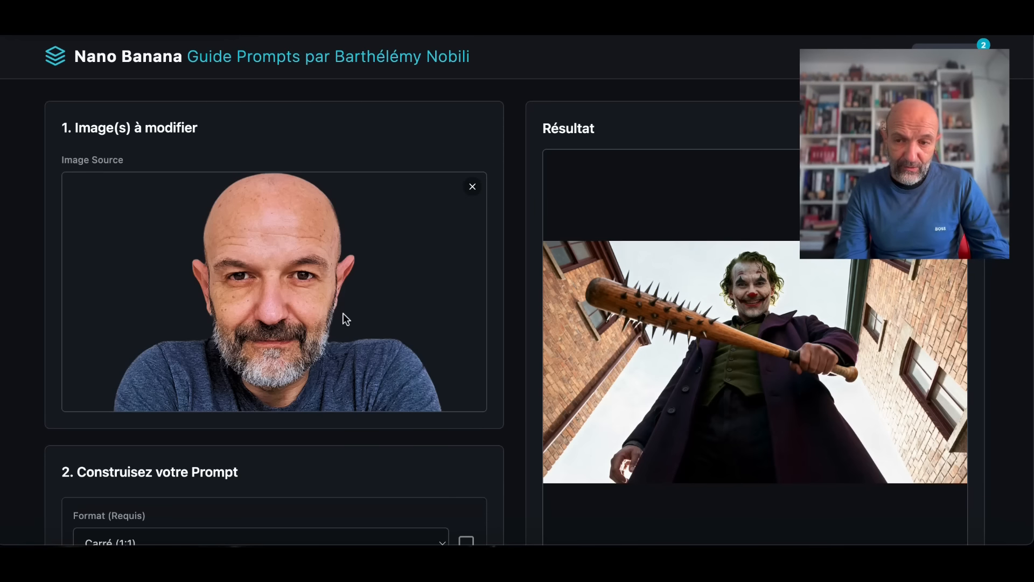
Step: Set the transformation category to Appareils Photo and the specific transformation to Appareil photo jetable
scroll(344, 313, "down", 5)
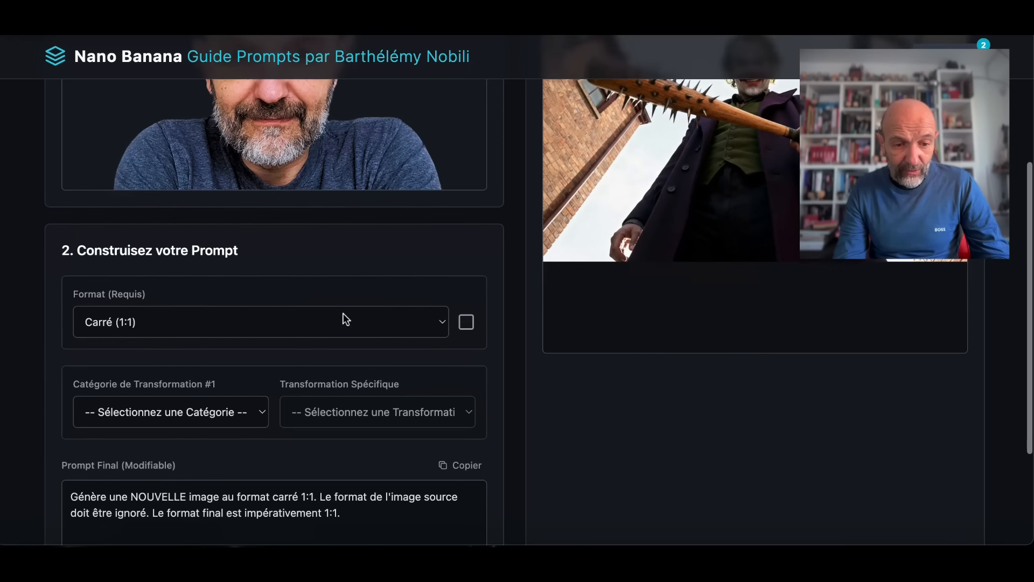
left_click(260, 362)
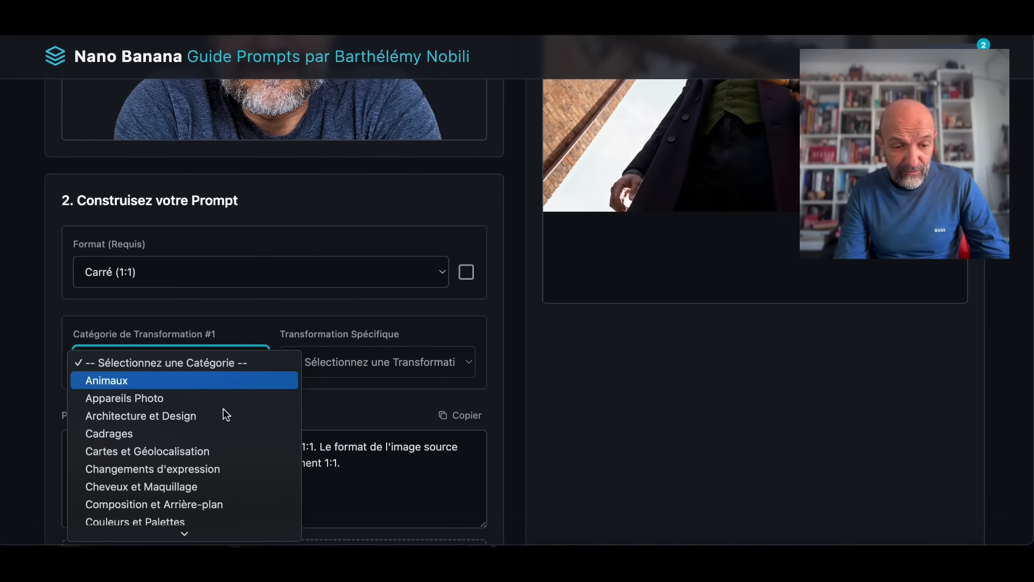
scroll(206, 460, "down", 6)
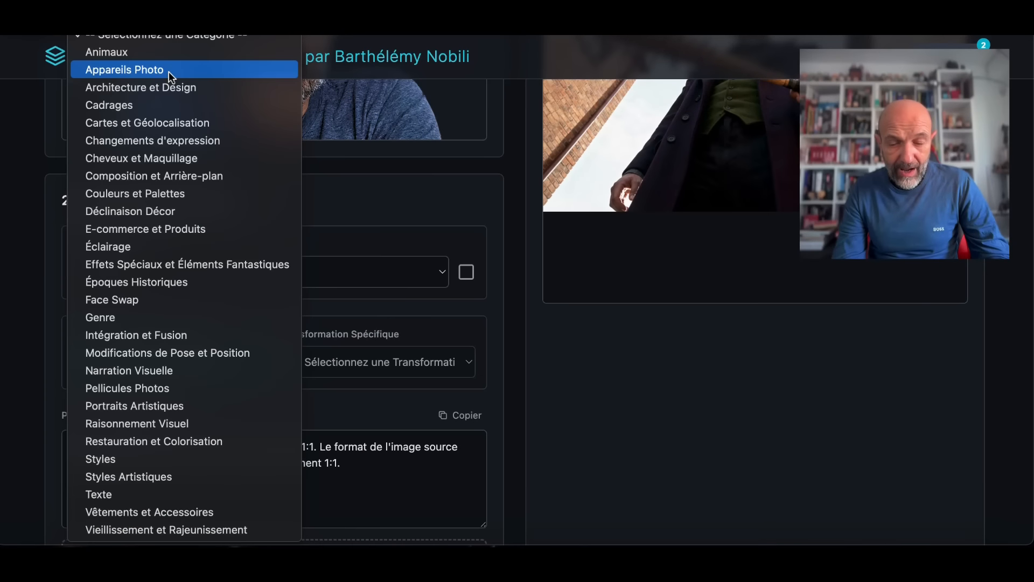
left_click(170, 72)
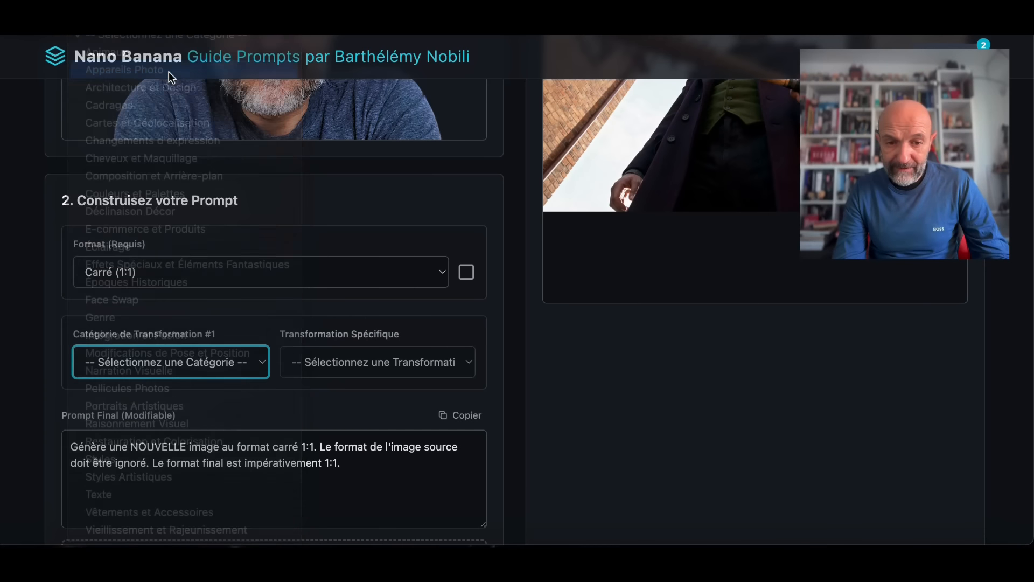
left_click(437, 355)
scroll(403, 457, "down", 1)
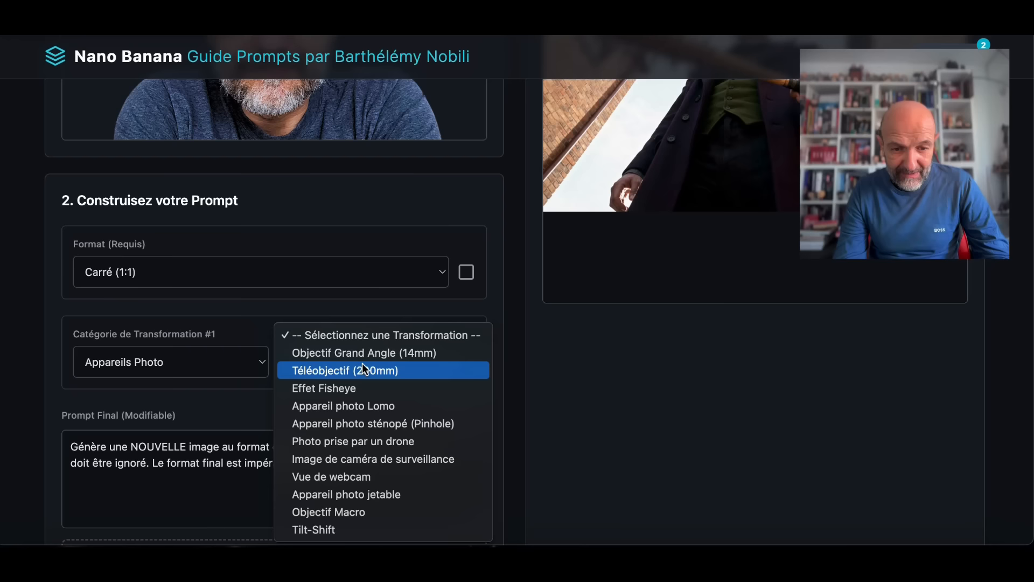
left_click(320, 493)
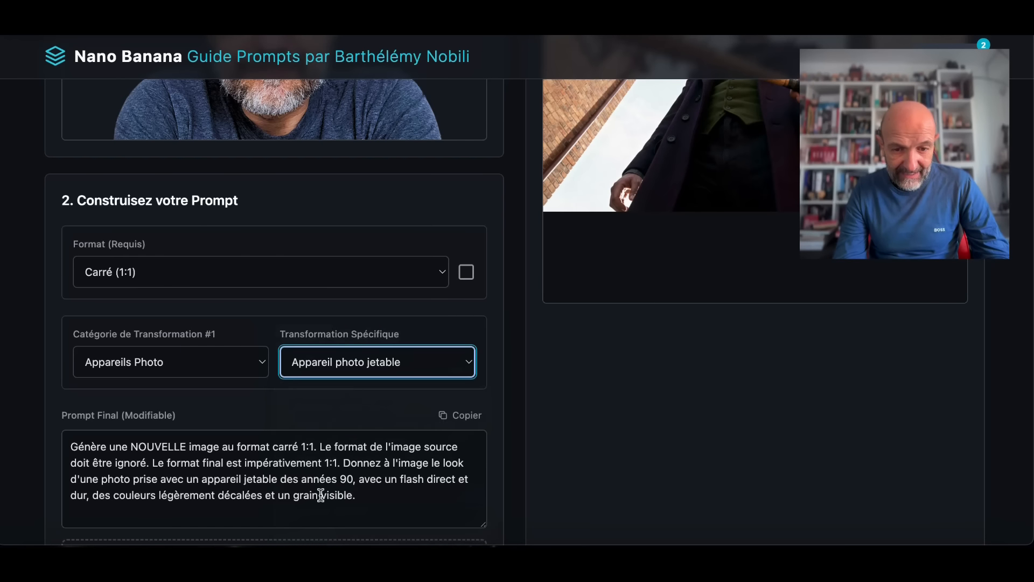
Step: Generate the disposable-camera version of the portrait and view the result
scroll(321, 495, "down", 3)
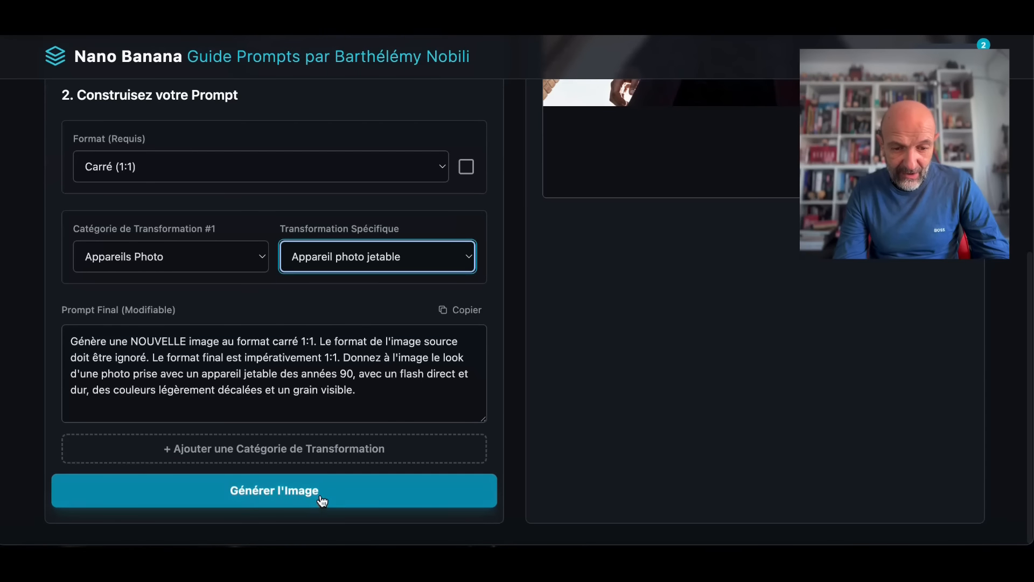
left_click(321, 494)
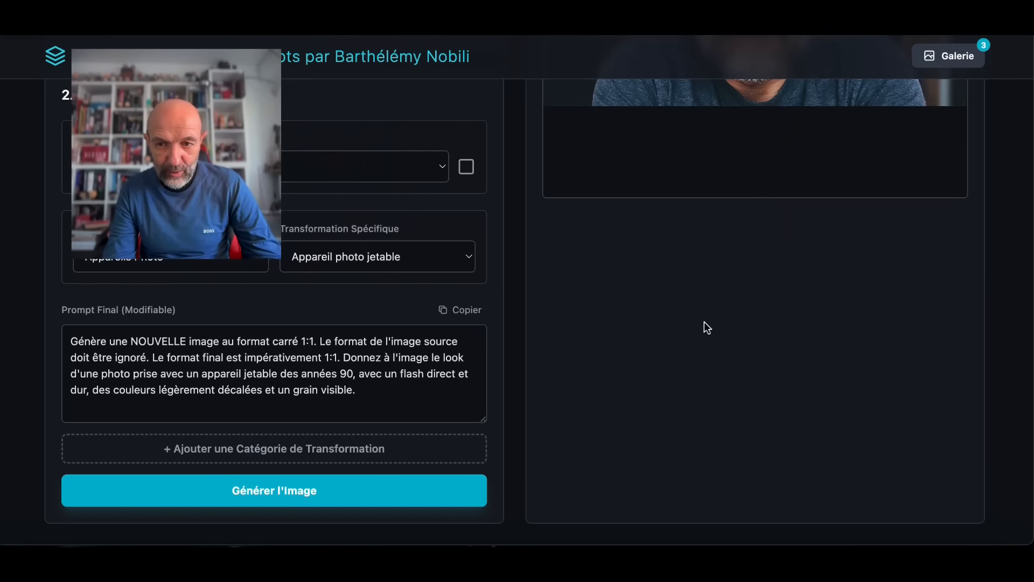
scroll(704, 323, "up", 5)
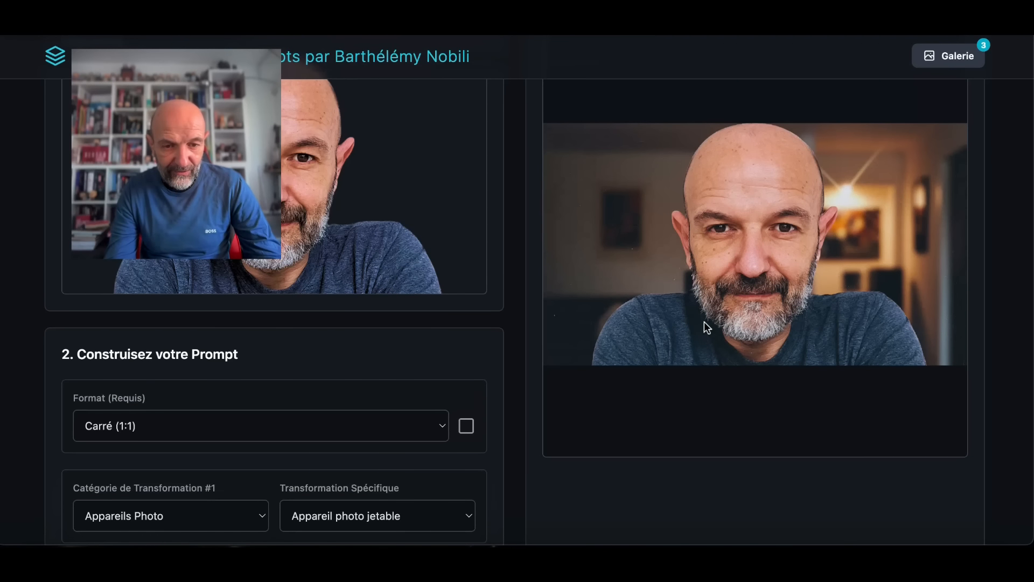
Step: Change the specific transformation to Image de caméra de surveillance and generate the image
scroll(403, 435, "down", 1)
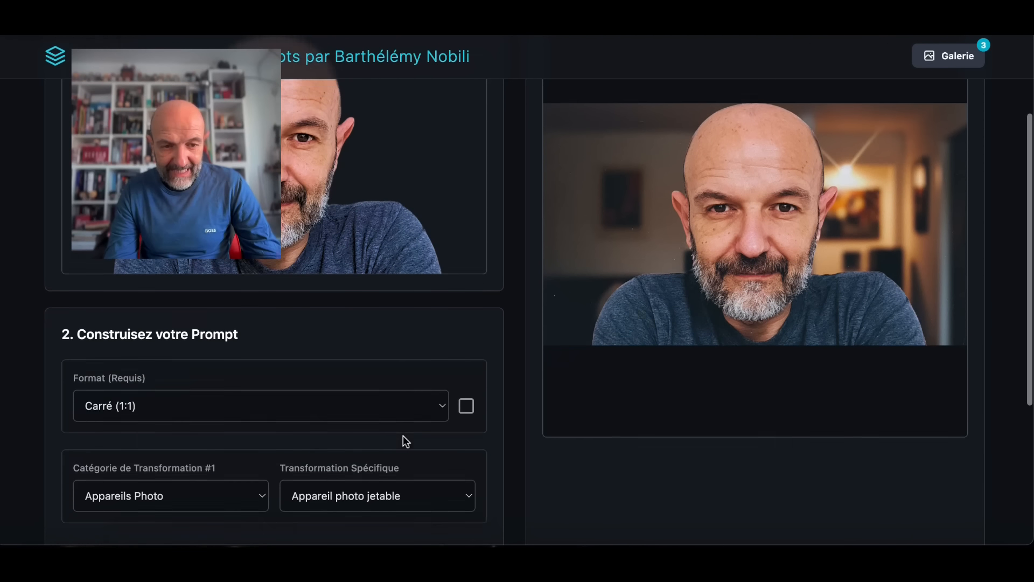
scroll(403, 435, "down", 1)
left_click(465, 472)
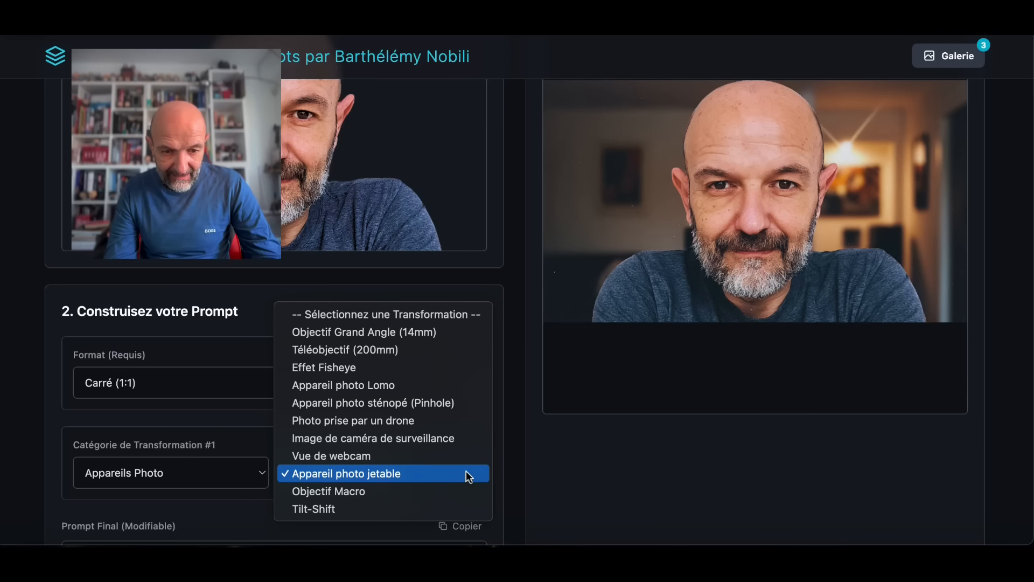
left_click(408, 441)
scroll(408, 441, "down", 5)
scroll(409, 441, "down", 2)
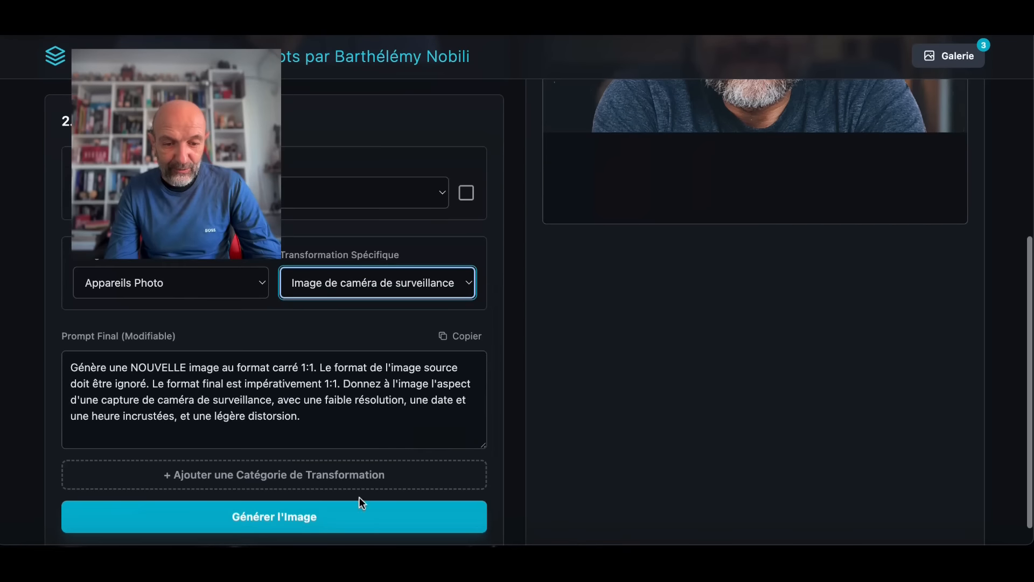
left_click(335, 528)
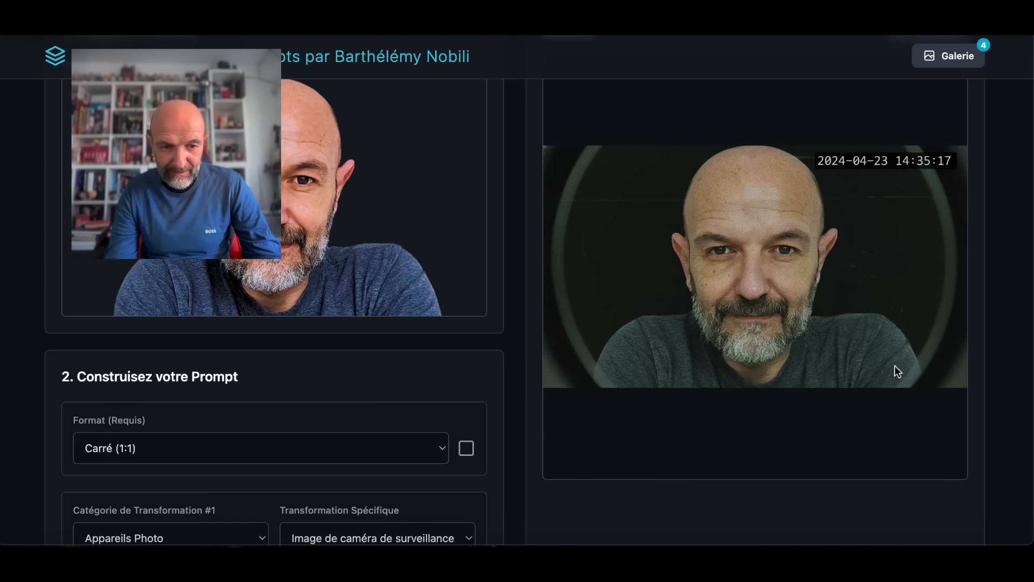
Step: Set the transformation category to Pellicules Photos and the specific transformation to Effet Technicolor
scroll(431, 436, "down", 3)
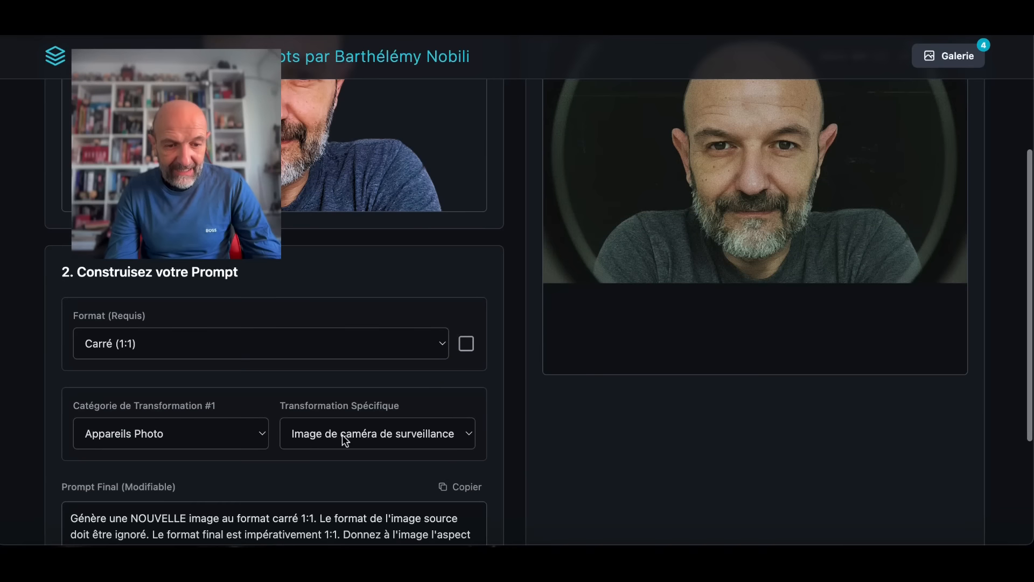
left_click(257, 432)
scroll(256, 431, "down", 8)
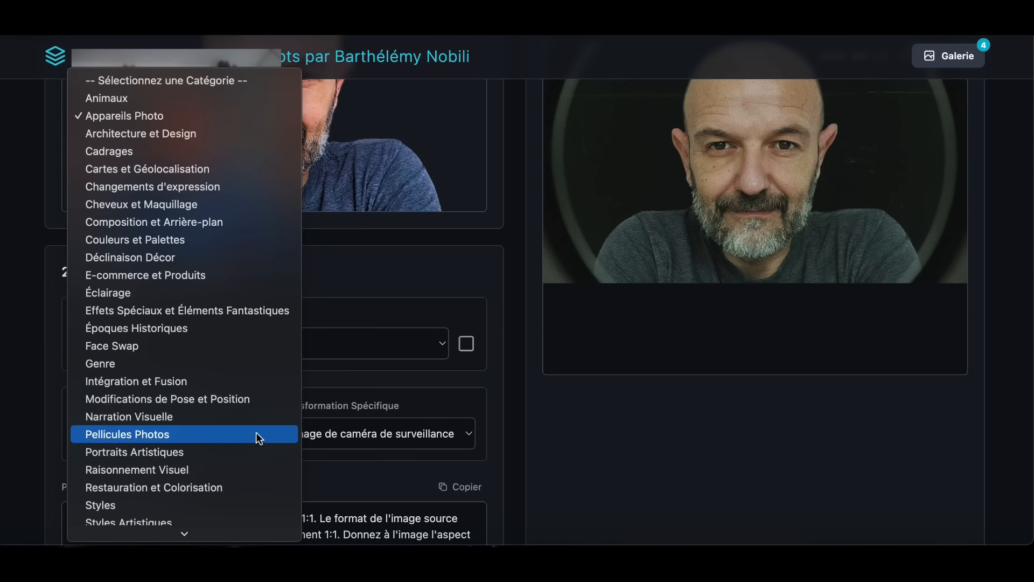
left_click(258, 435)
left_click(441, 434)
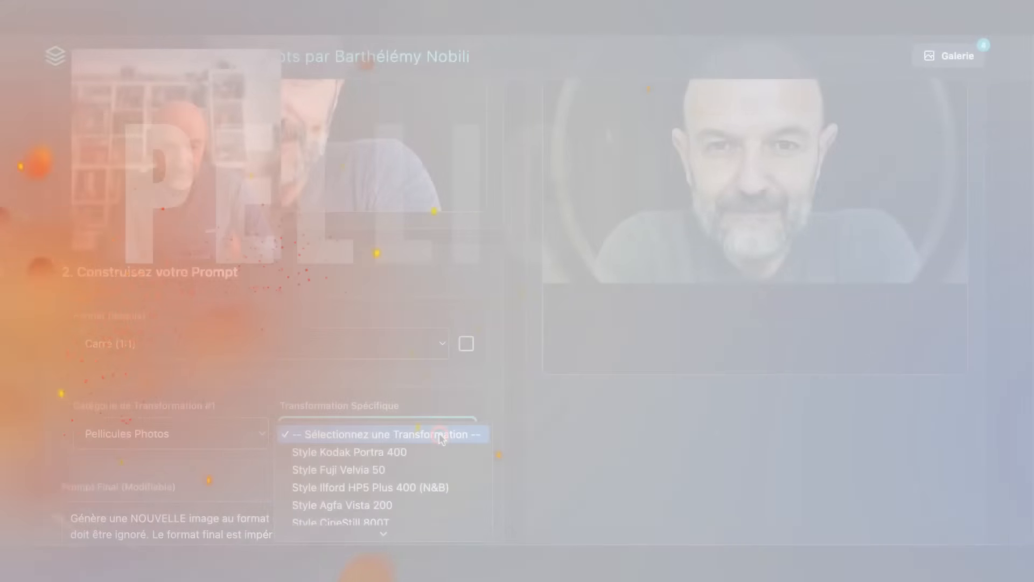
scroll(441, 438, "down", 5)
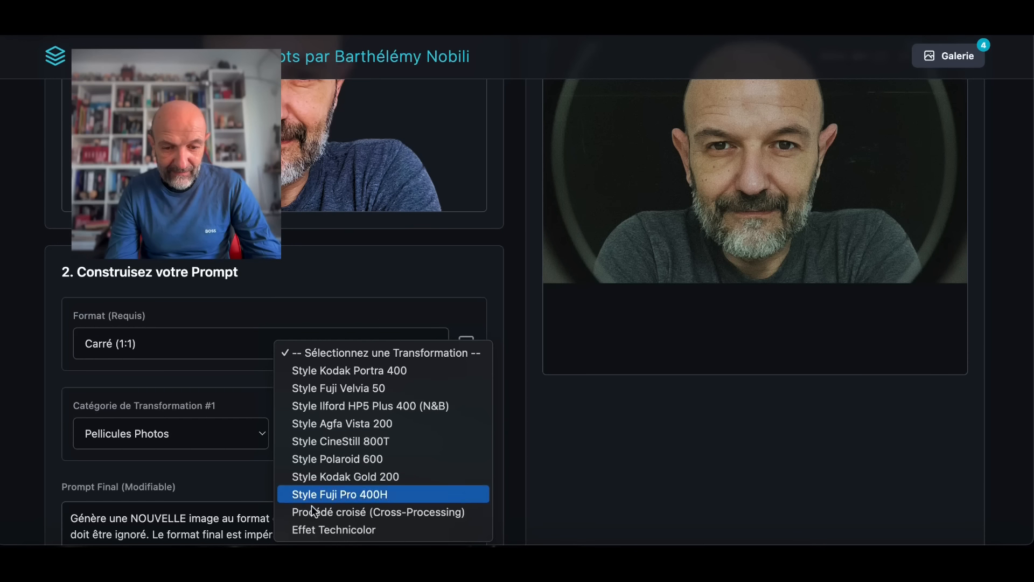
left_click(331, 528)
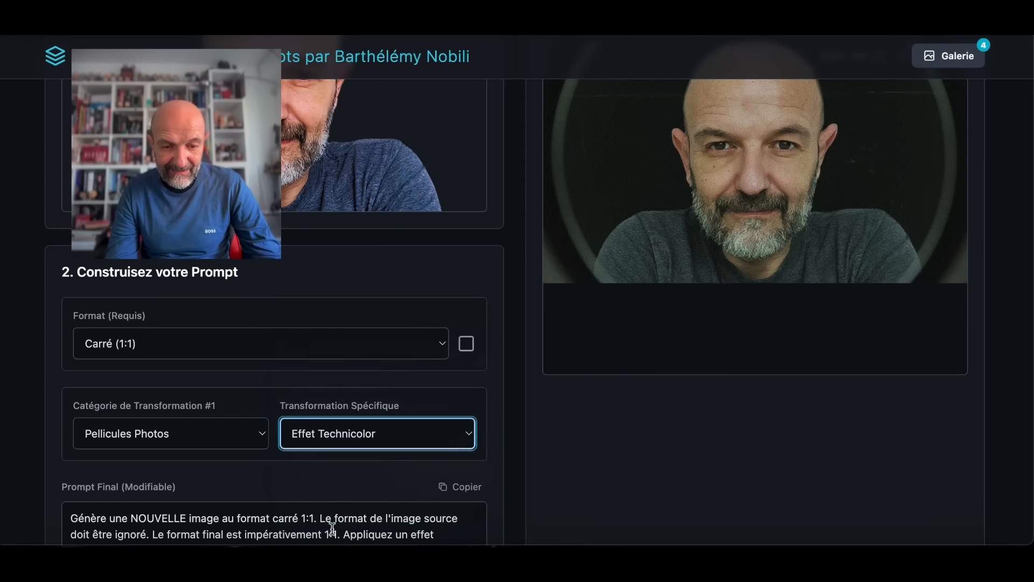
Step: Generate the Technicolor version of the portrait and view the result
scroll(332, 528, "down", 3)
left_click(331, 527)
scroll(792, 328, "up", 4)
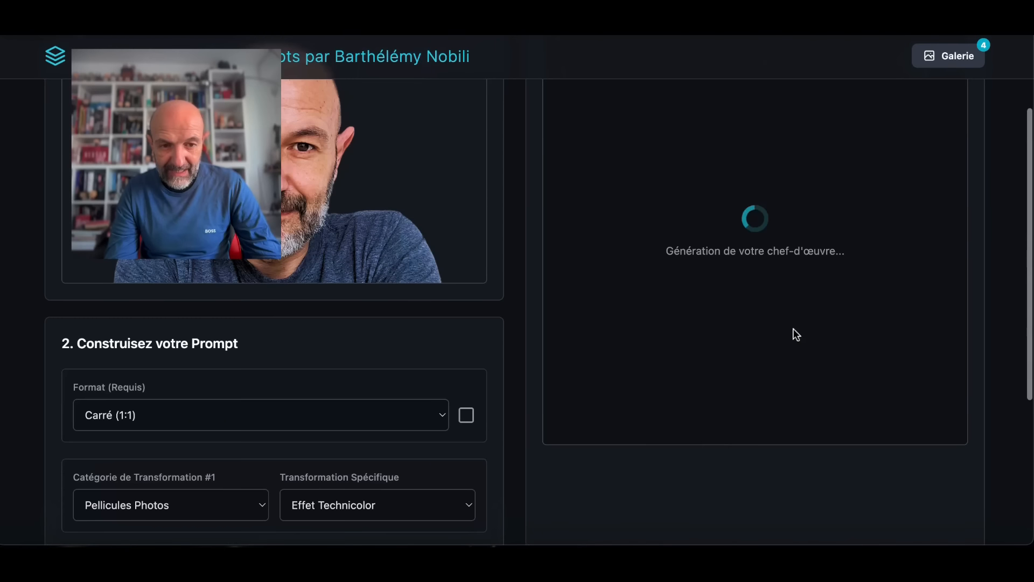
scroll(796, 334, "up", 2)
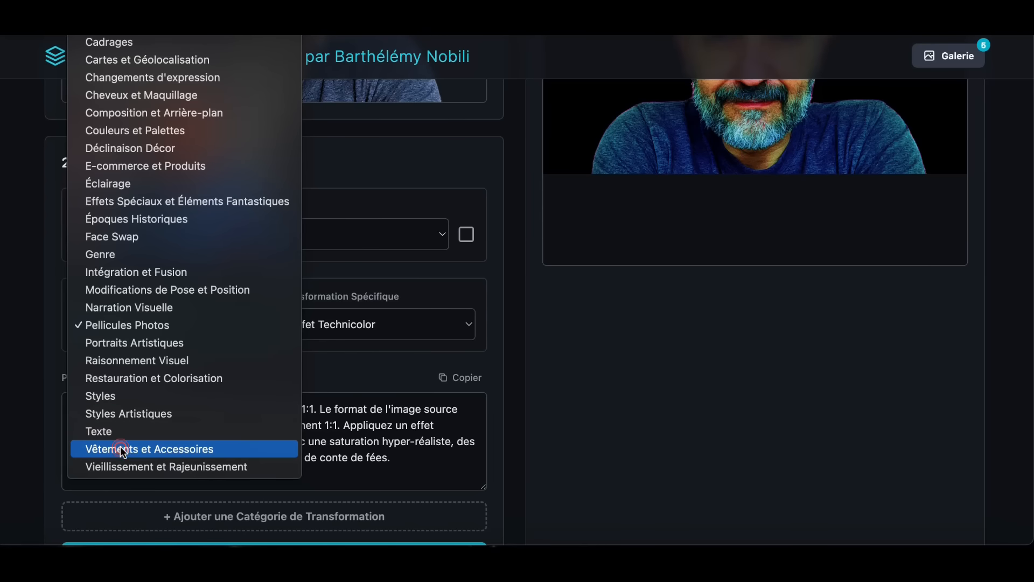
Step: Set the transformation category to Vêtements et Accessoires and look through its specific transformations
left_click(121, 445)
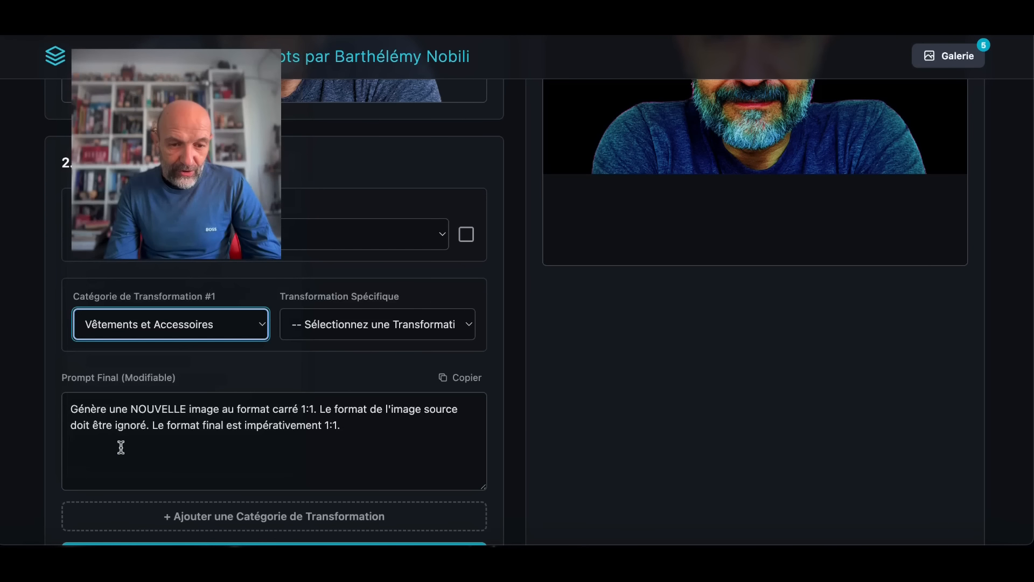
left_click(398, 334)
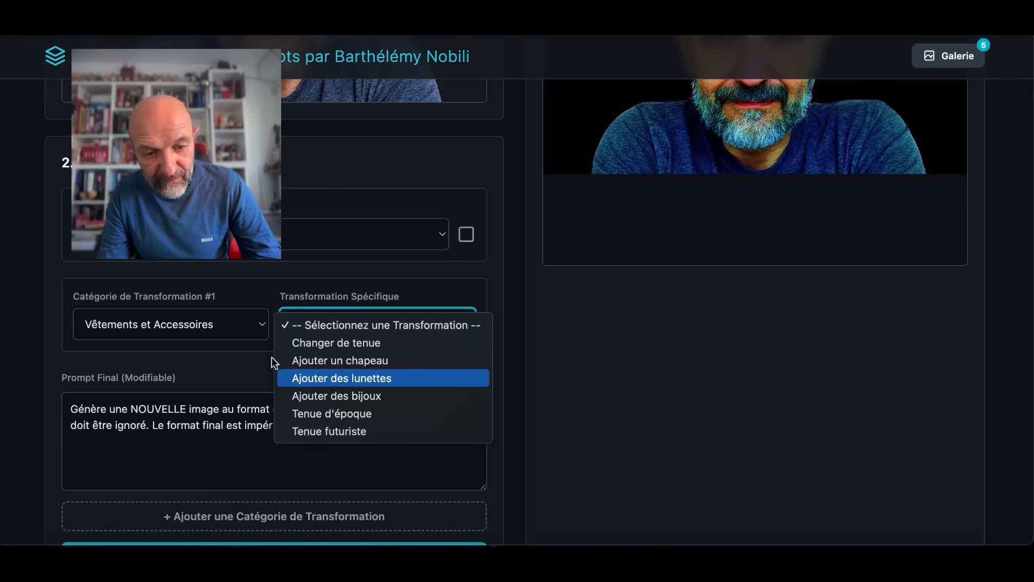
left_click(244, 328)
Step: Set the transformation category to Vieillissement et Rajeunissement and the specific transformation to Vieillir de 30 ans
left_click(244, 328)
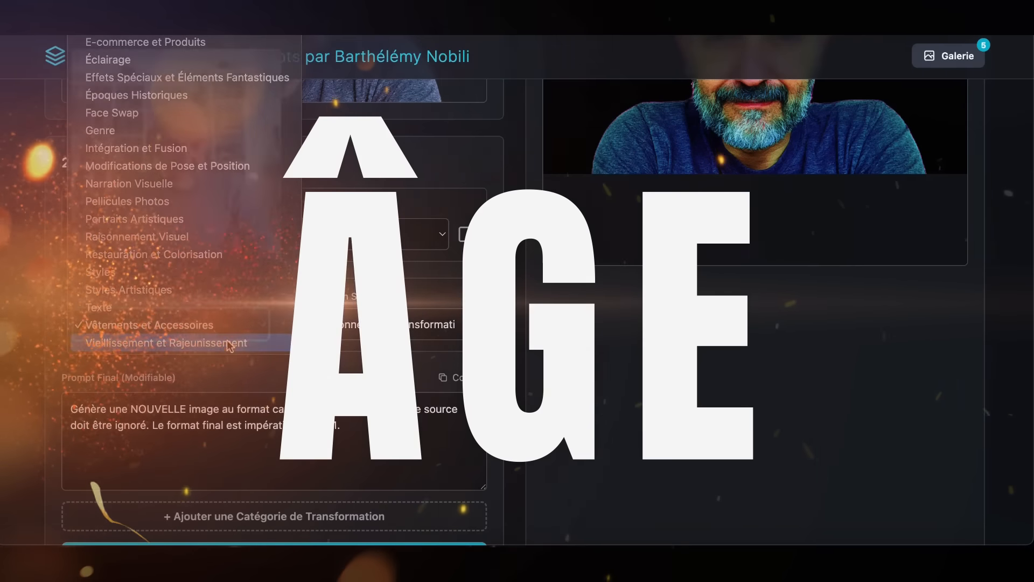
left_click(229, 344)
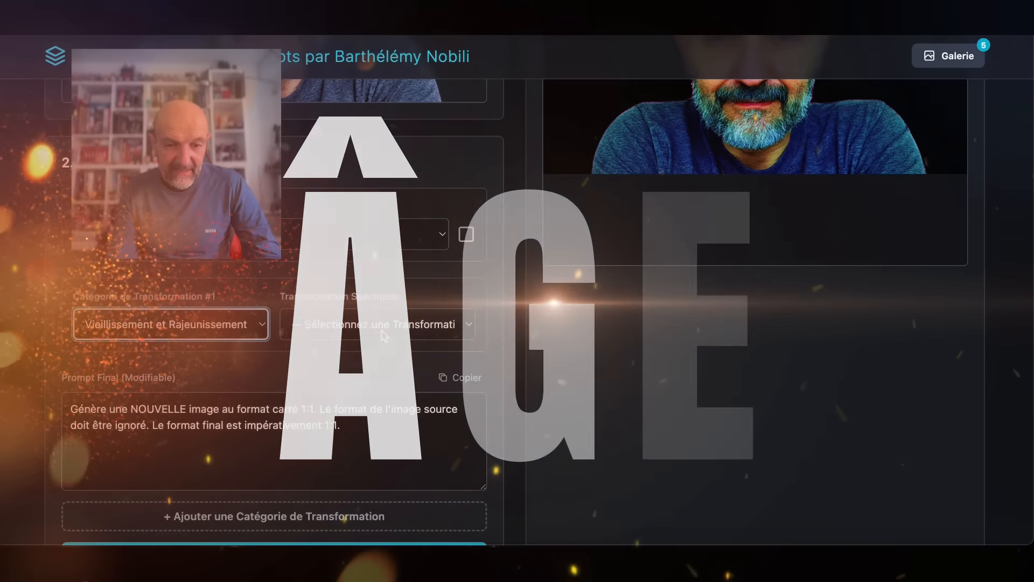
left_click(406, 333)
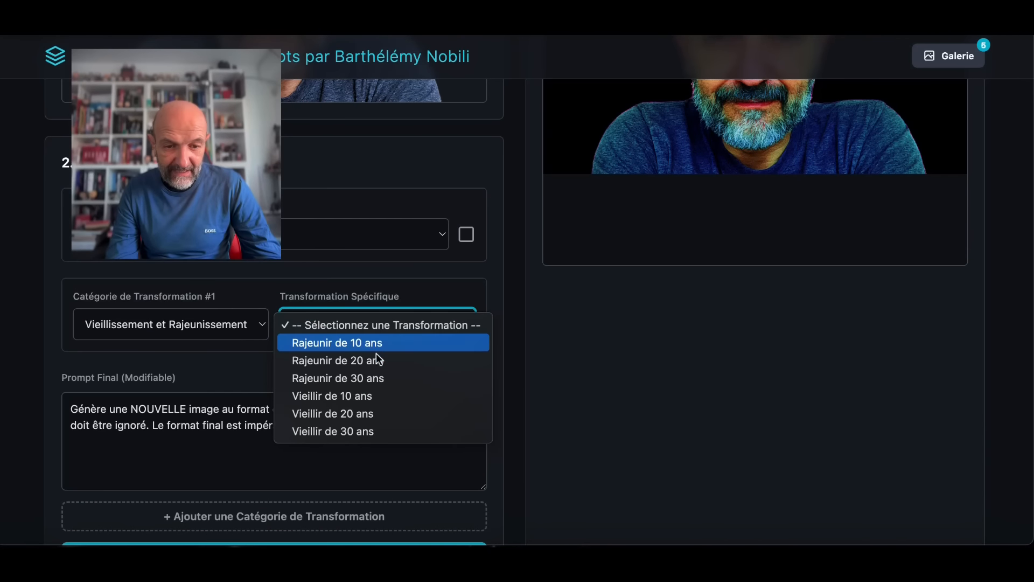
left_click(338, 435)
Step: Generate the portrait aged by 30 years and view the result
scroll(324, 458, "down", 3)
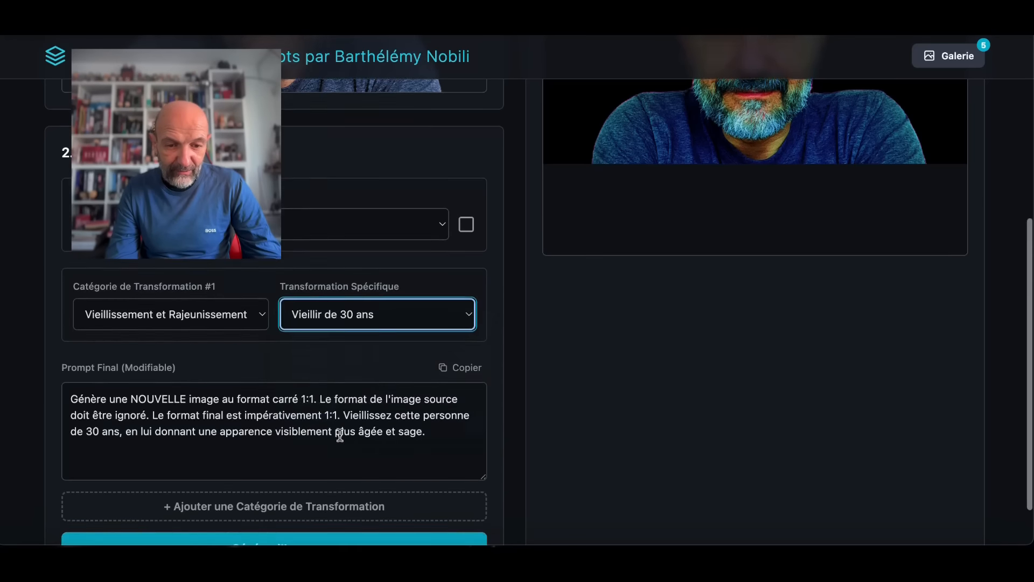
left_click(280, 499)
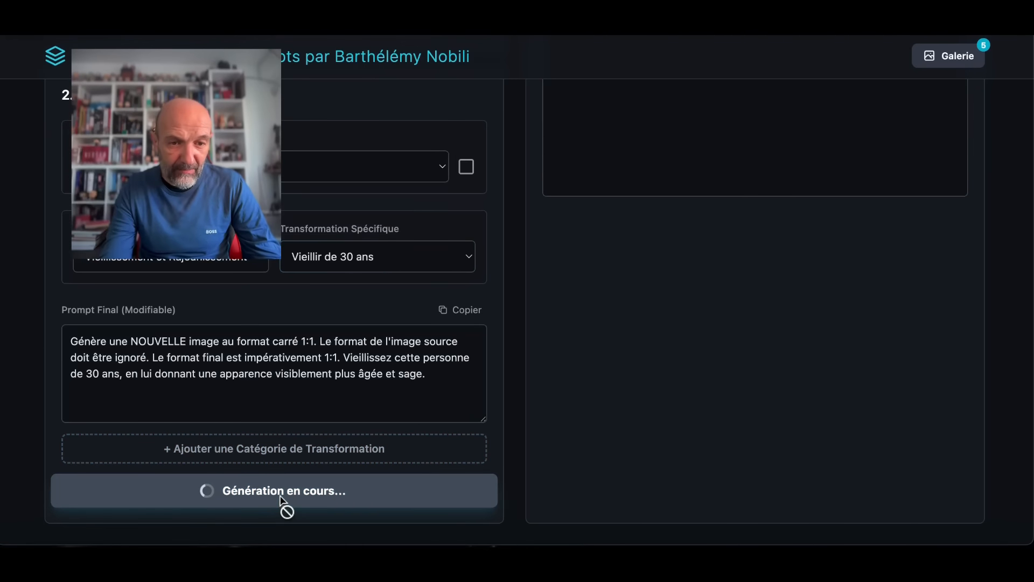
scroll(729, 409, "up", 6)
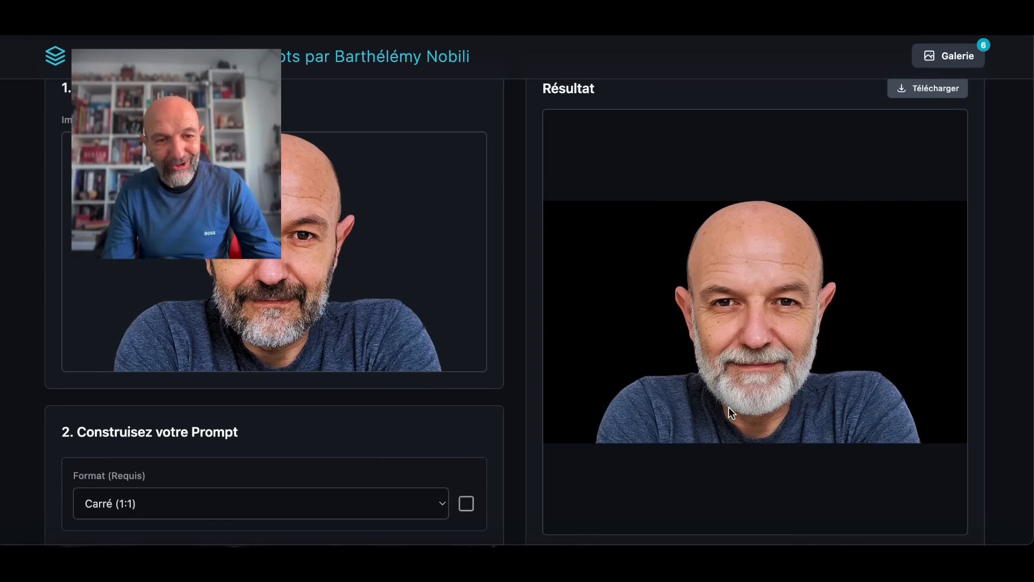
Step: Change the specific transformation to Rajeunir de 30 ans
scroll(728, 407, "down", 6)
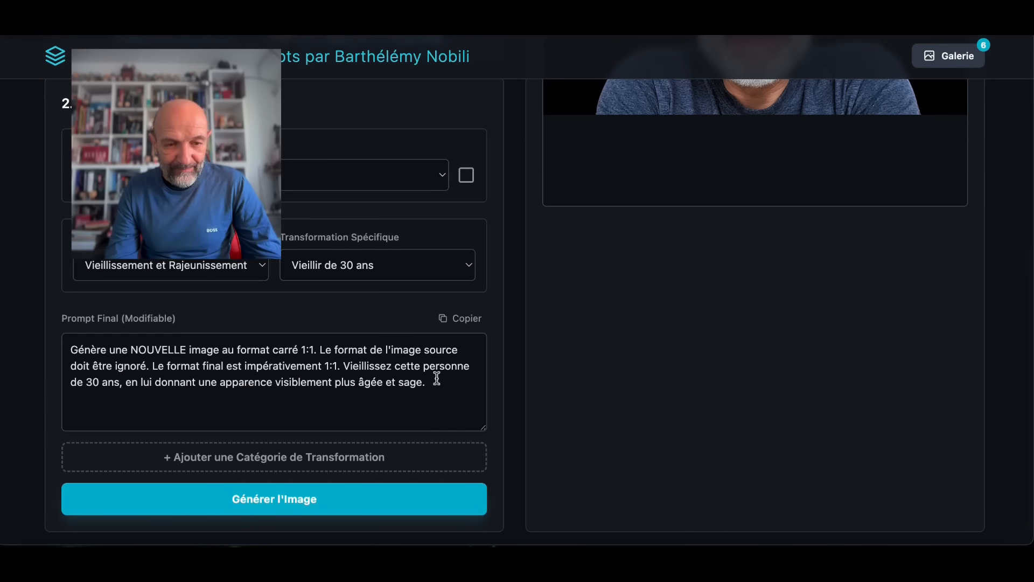
scroll(434, 377, "up", 2)
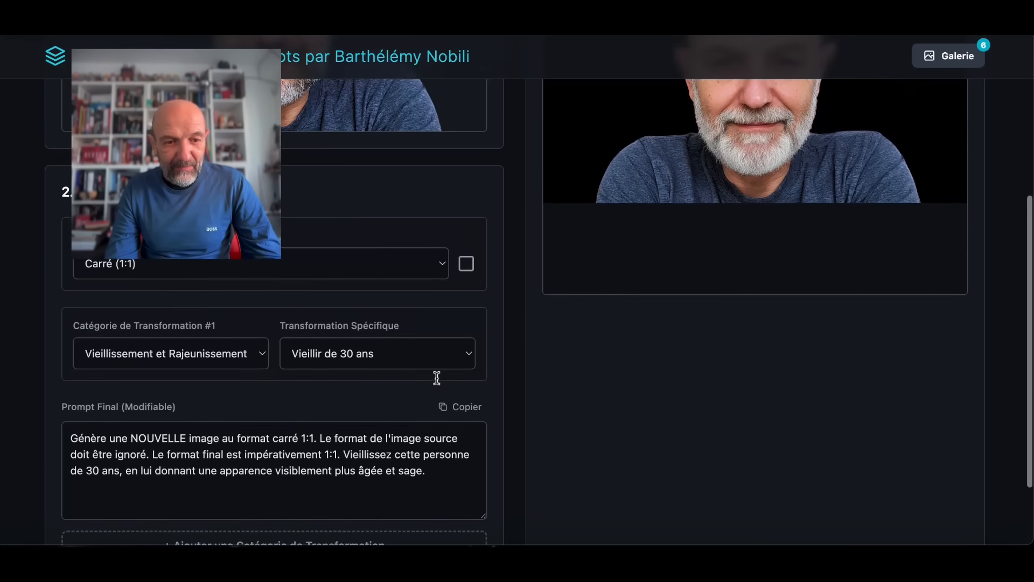
left_click(464, 356)
left_click(401, 302)
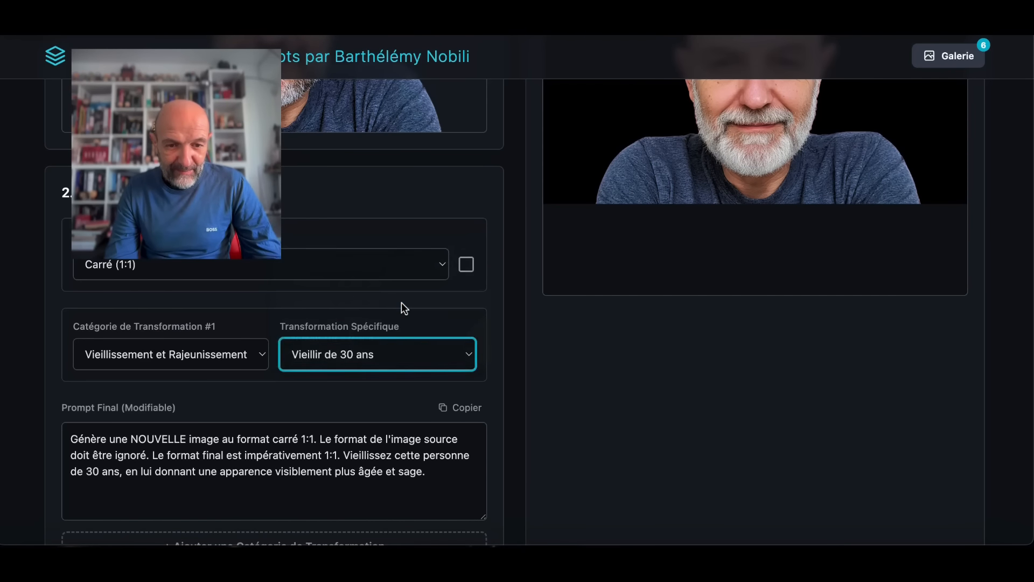
scroll(289, 400, "down", 1)
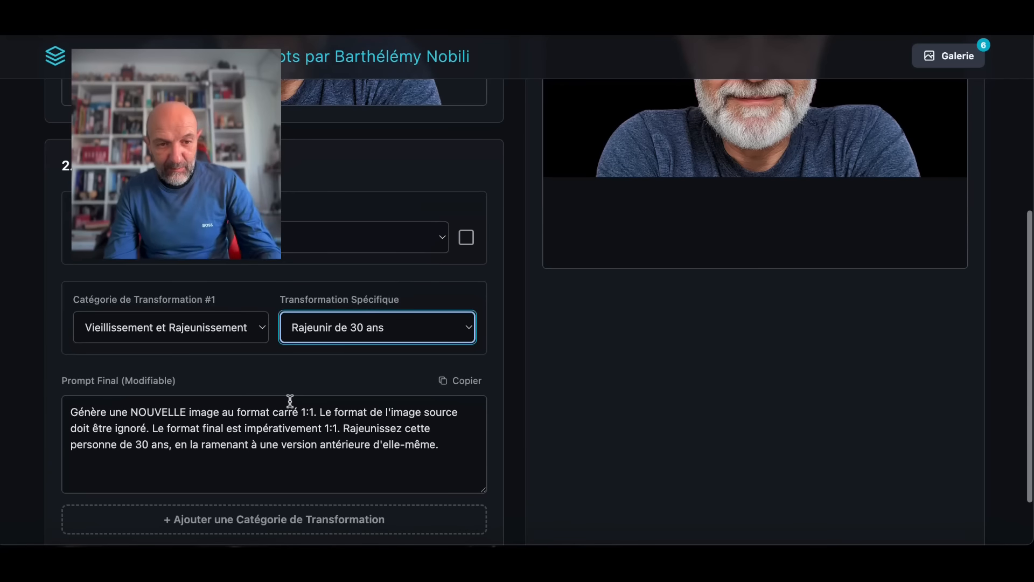
Step: Generate the portrait rejuvenated by 30 years and compare the result with the source image
scroll(290, 401, "down", 2)
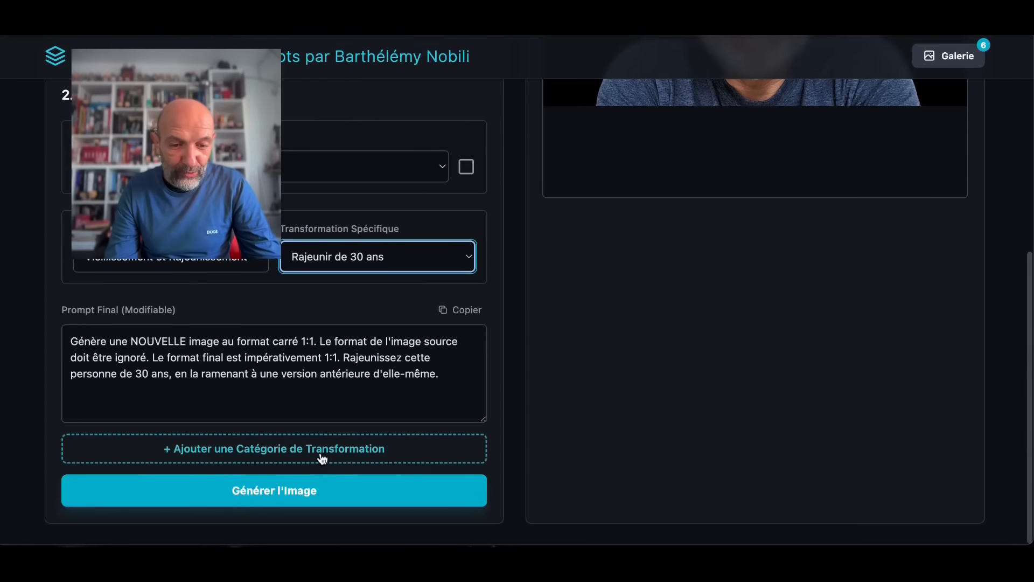
left_click(307, 496)
scroll(443, 261, "up", 7)
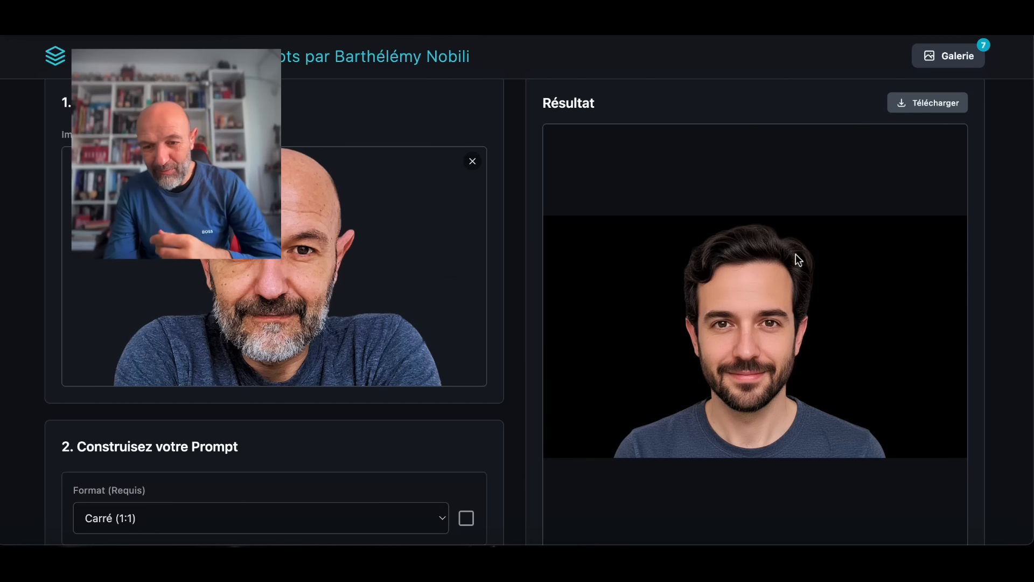
scroll(767, 379, "down", 1)
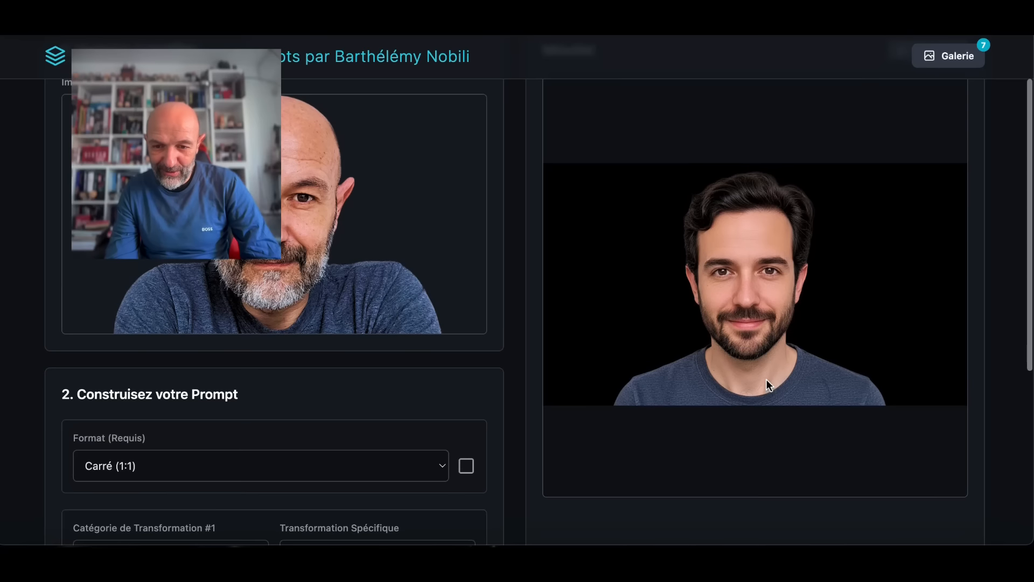
scroll(766, 380, "down", 1)
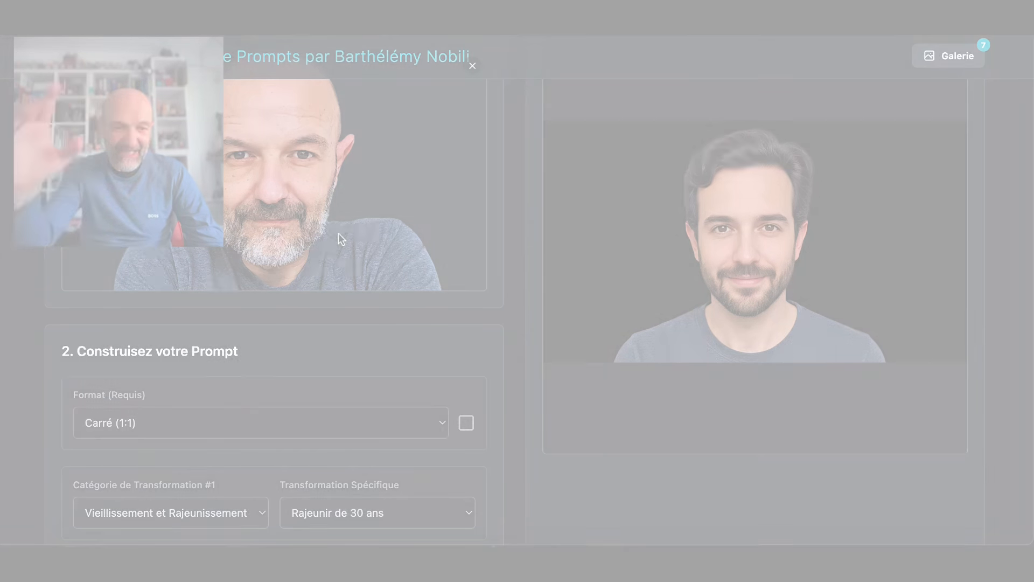
scroll(404, 310, "up", 3)
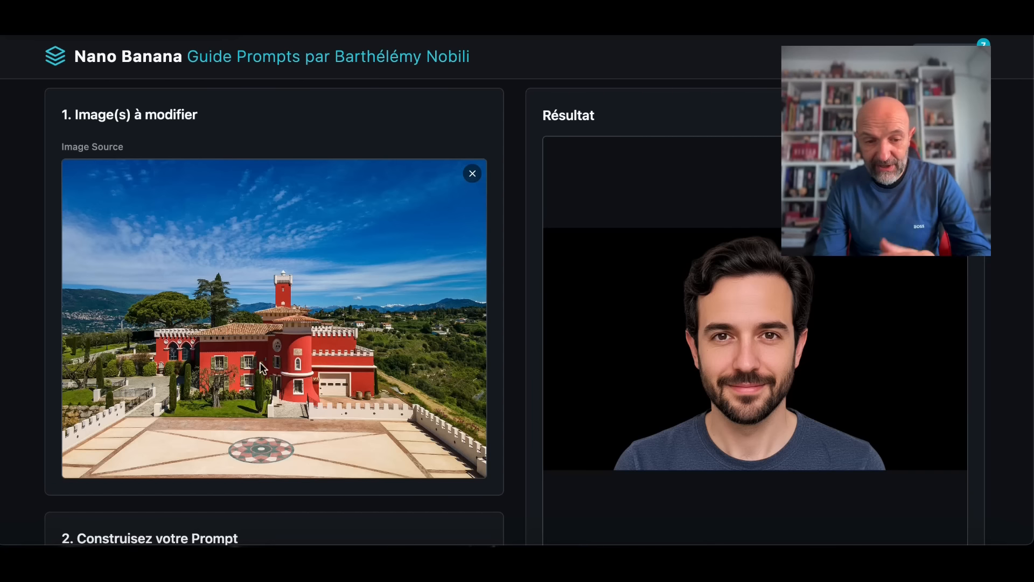
Step: For the red villa photo, set the transformation category to Architecture et Design and the specific transformation to Changement de Matériau
scroll(237, 380, "down", 1)
scroll(237, 380, "down", 2)
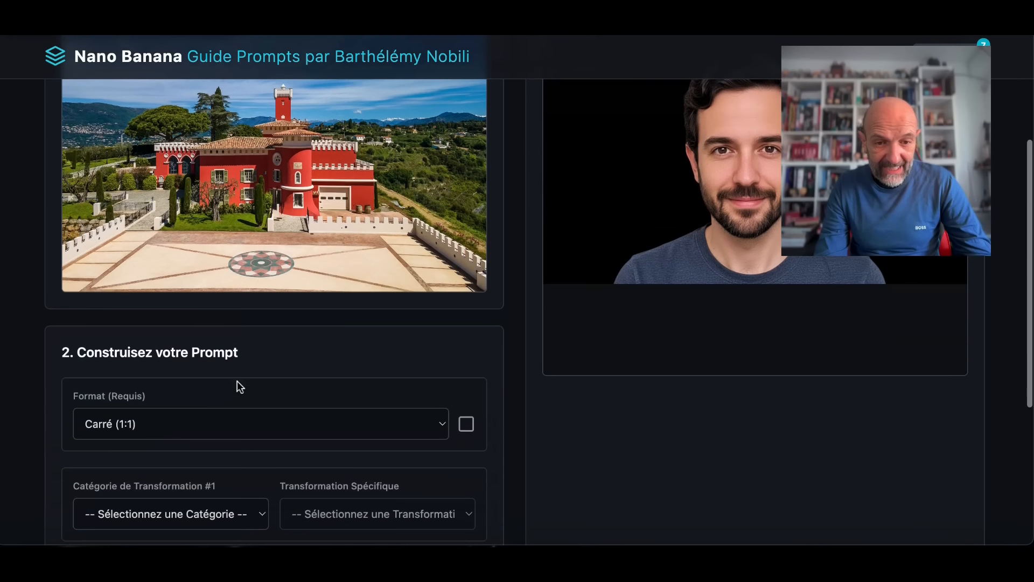
scroll(237, 380, "down", 1)
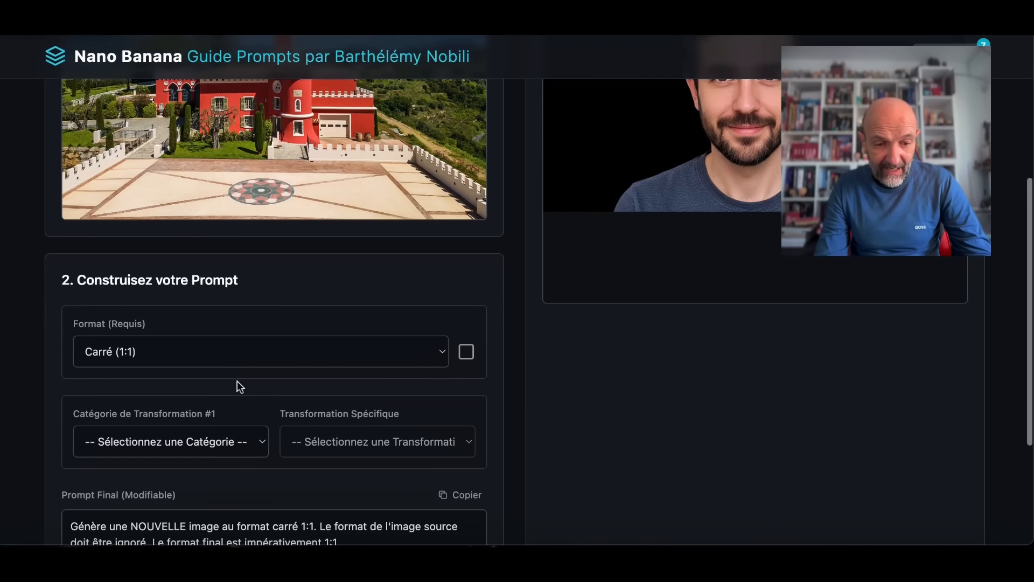
left_click(258, 442)
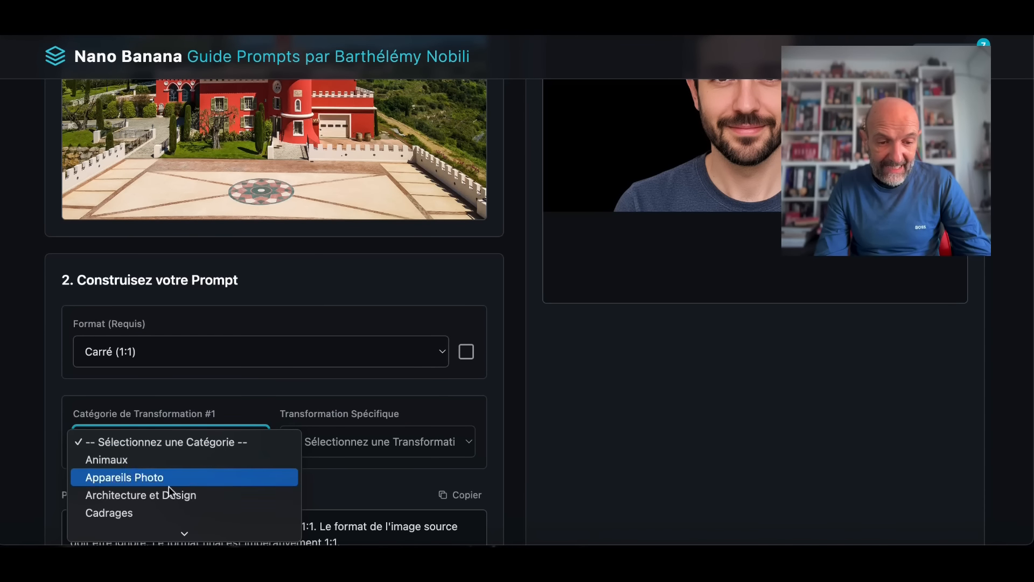
left_click(138, 494)
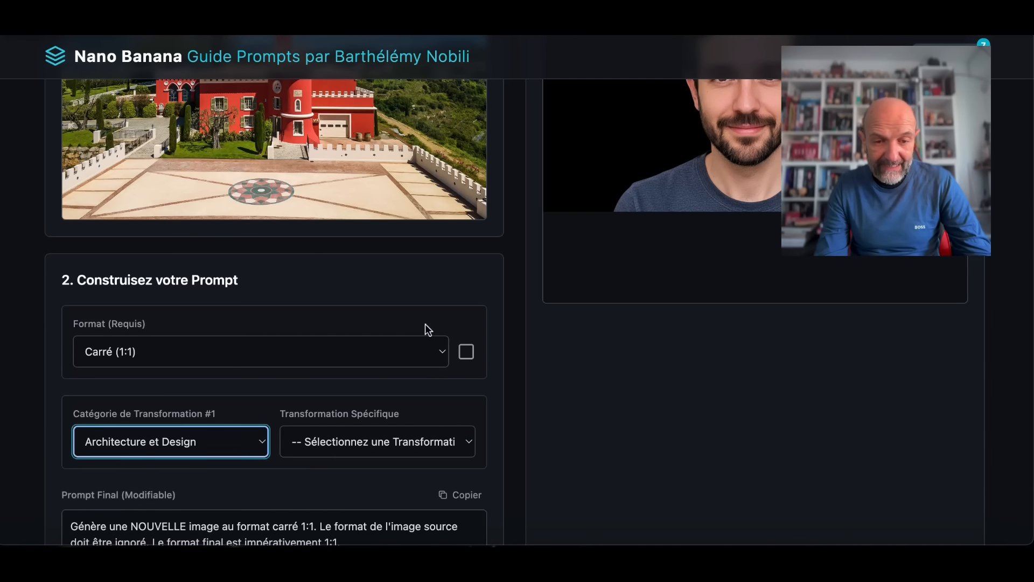
left_click(365, 448)
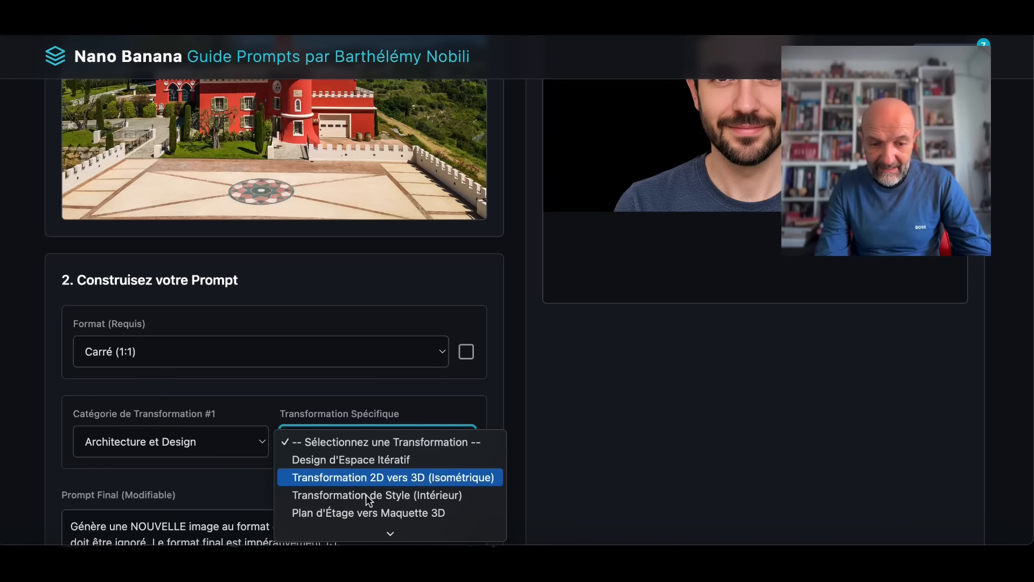
scroll(363, 497, "down", 5)
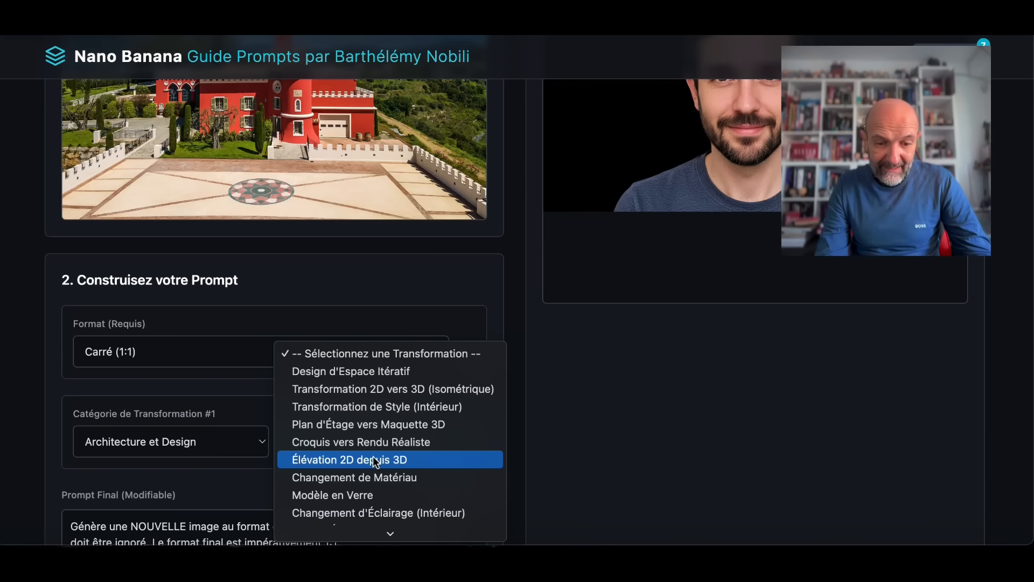
scroll(386, 458, "down", 1)
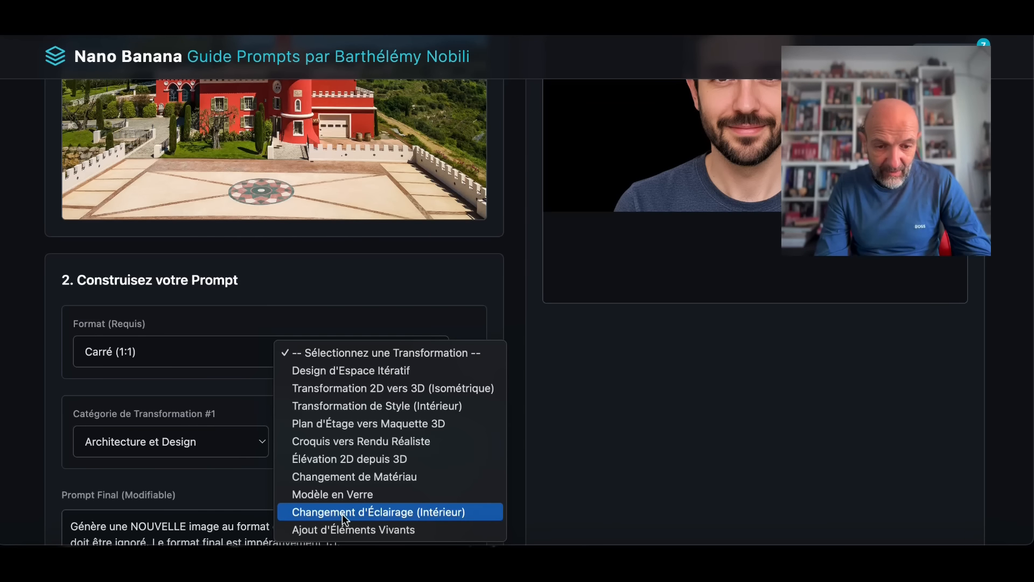
left_click(391, 477)
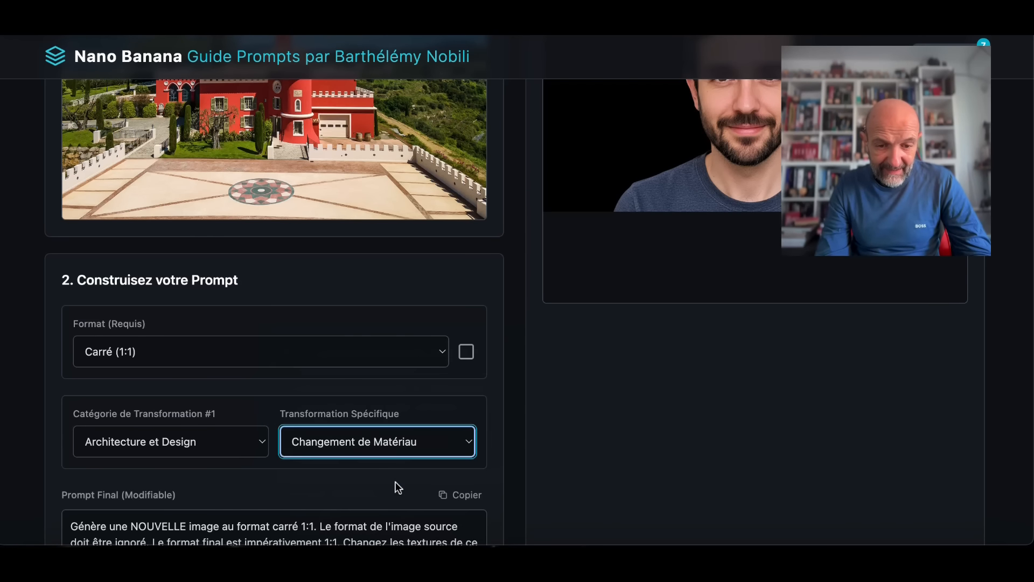
Step: Shorten the material placeholder in the final prompt to [bois contreplaqué] and generate the image
scroll(325, 434, "down", 3)
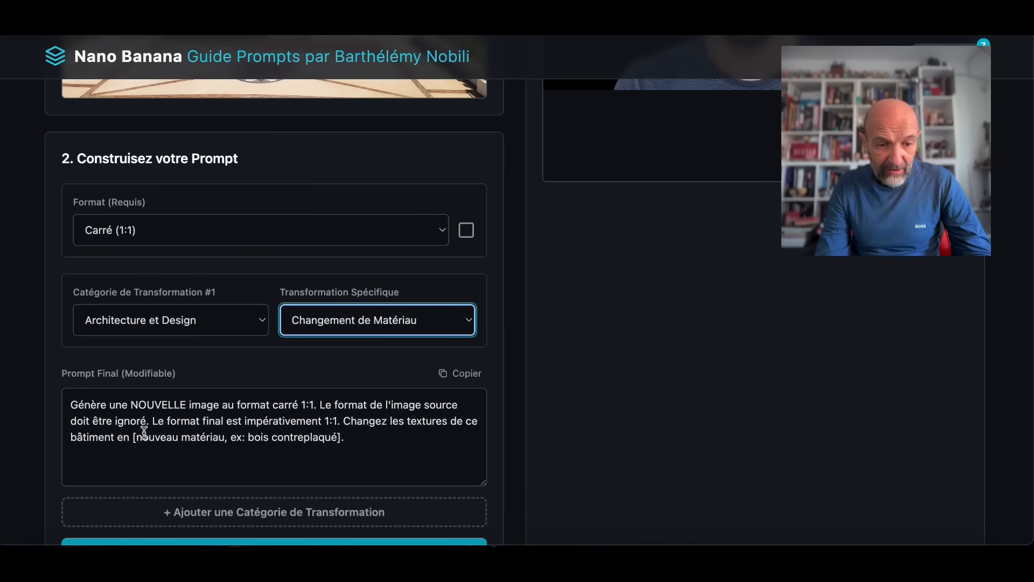
left_click_drag(137, 439, 249, 442)
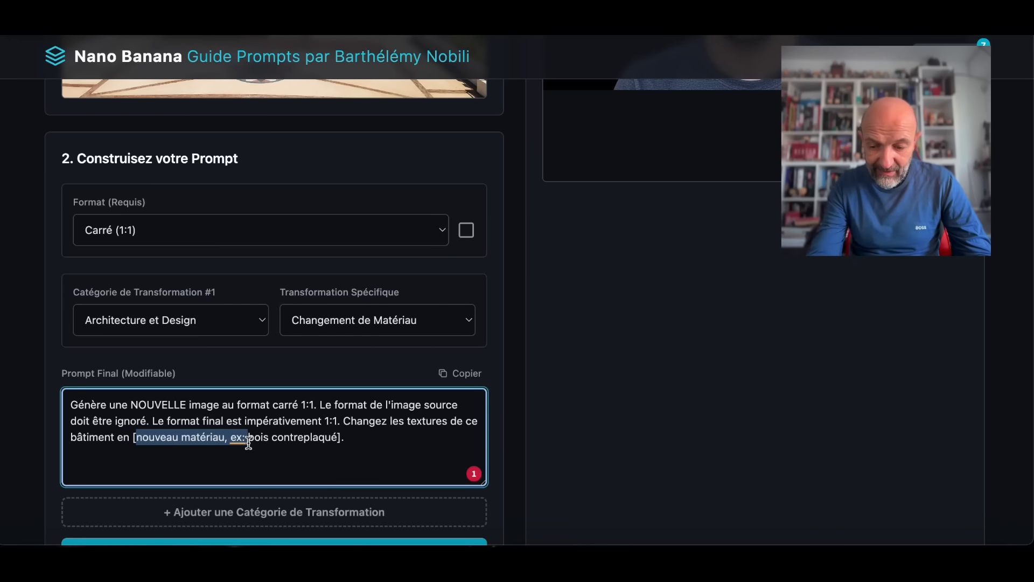
key("BackSpace")
scroll(248, 455, "down", 2)
left_click(230, 490)
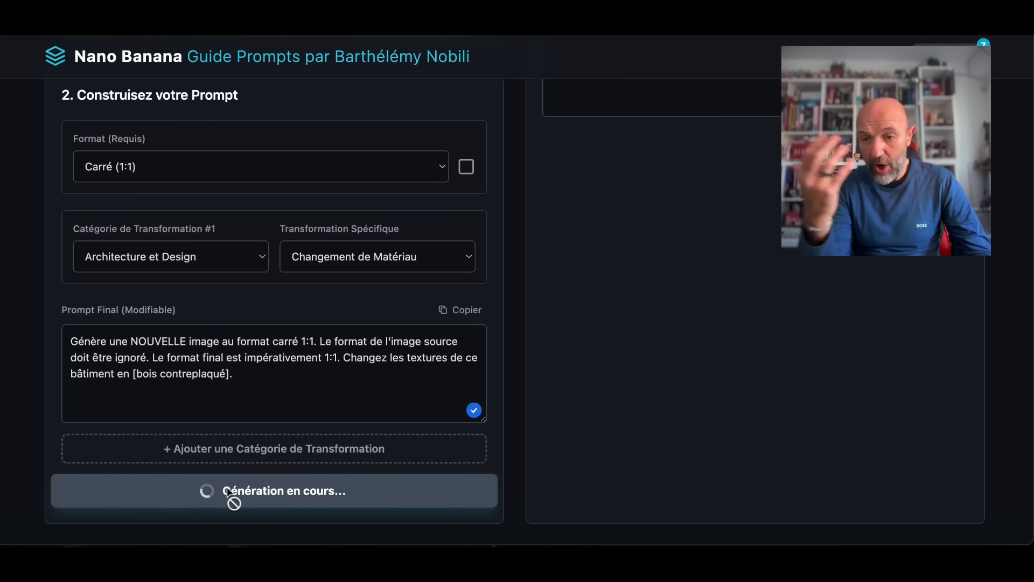
Step: Compare the generated plywood version of the villa with the source photo
left_click_drag(849, 219, 124, 233)
scroll(648, 297, "up", 5)
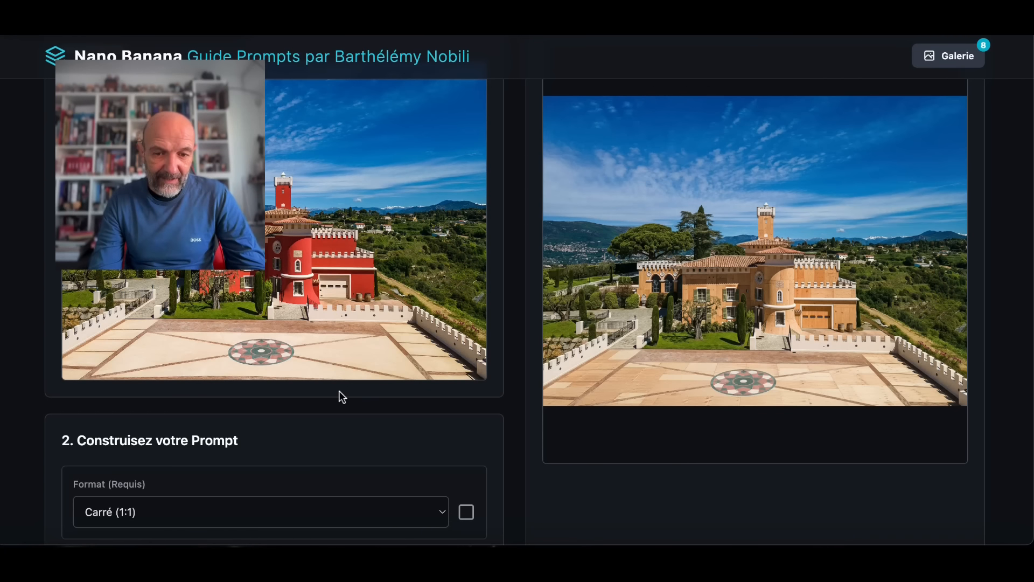
Step: For the villa photo, set the transformation category to Cadrages and the specific transformation to Plan Très Éloigné
scroll(339, 392, "down", 3)
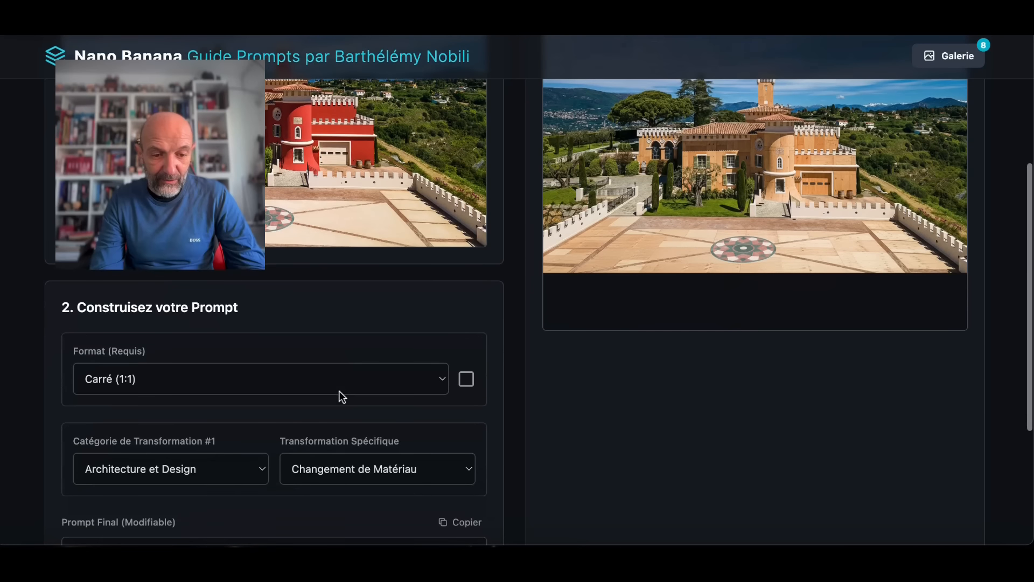
left_click(260, 468)
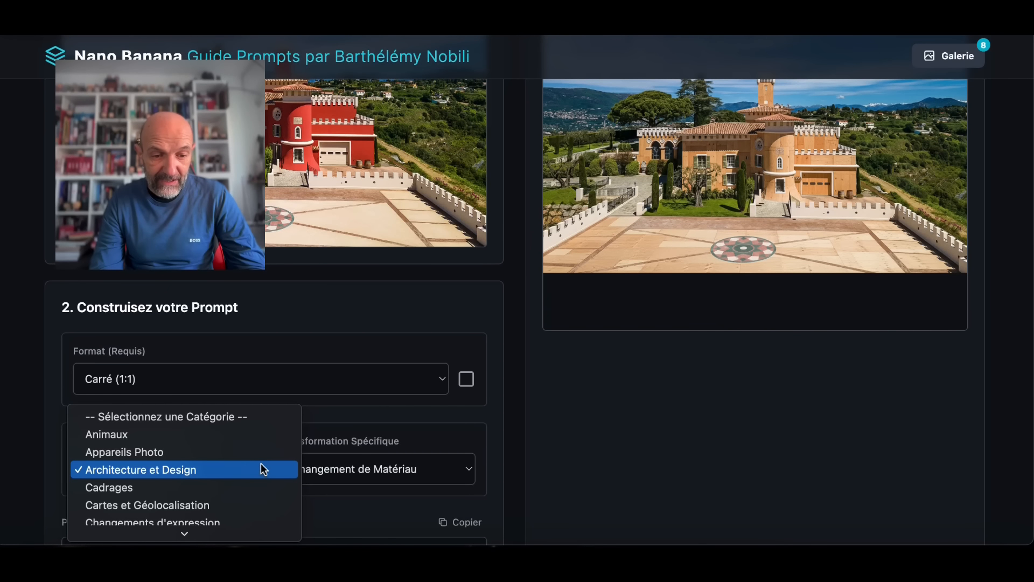
left_click(214, 490)
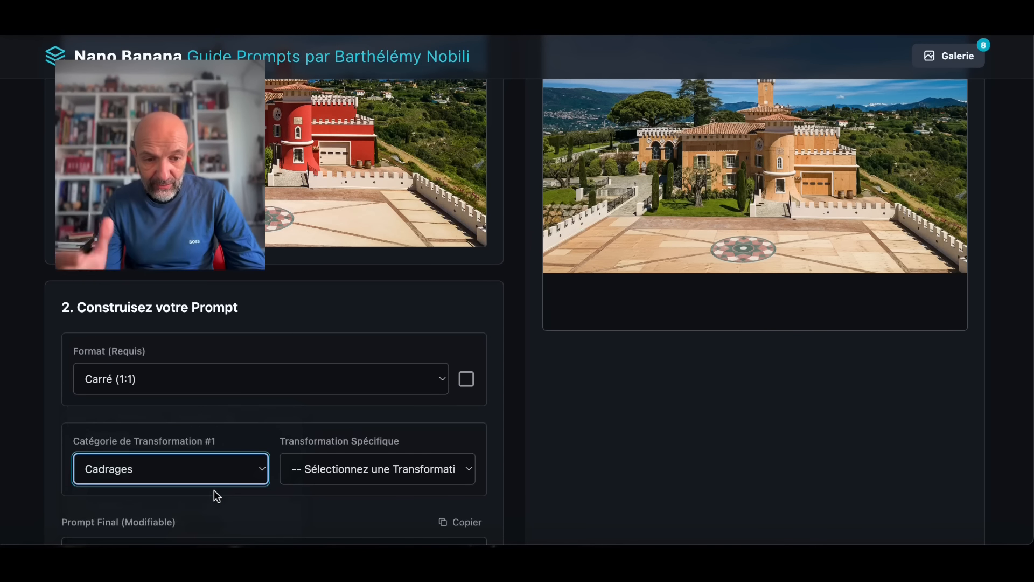
left_click(326, 476)
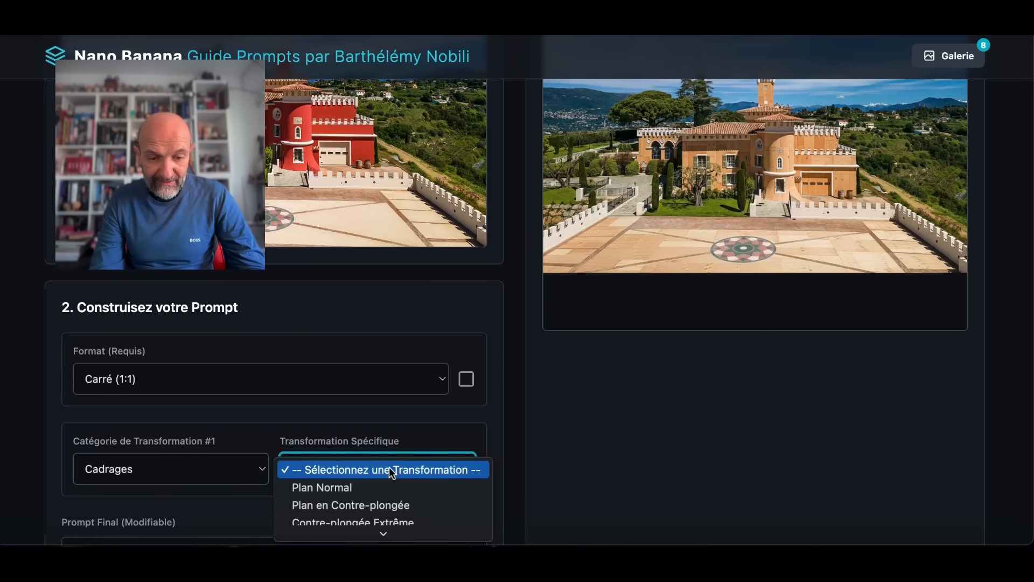
scroll(380, 466, "down", 3)
left_click(369, 458)
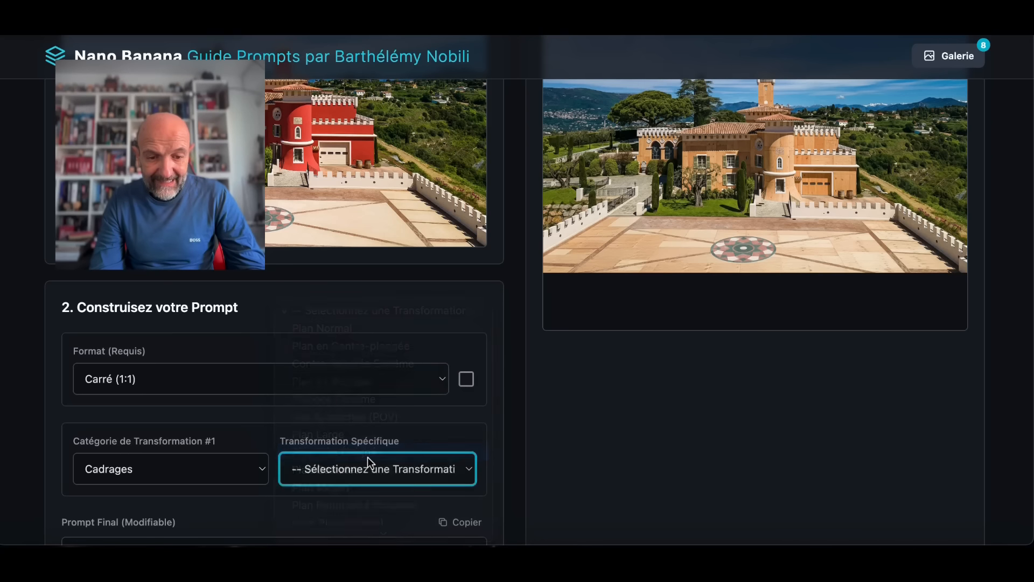
Step: Generate the very distant shot of the villa and compare the result with the source photo
scroll(368, 459, "down", 3)
scroll(368, 459, "down", 2)
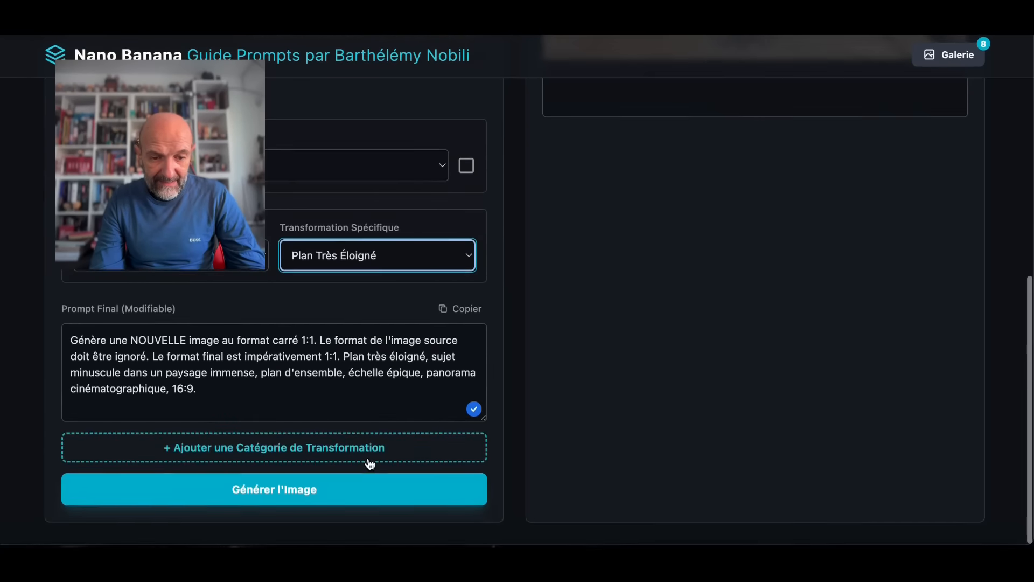
left_click(285, 494)
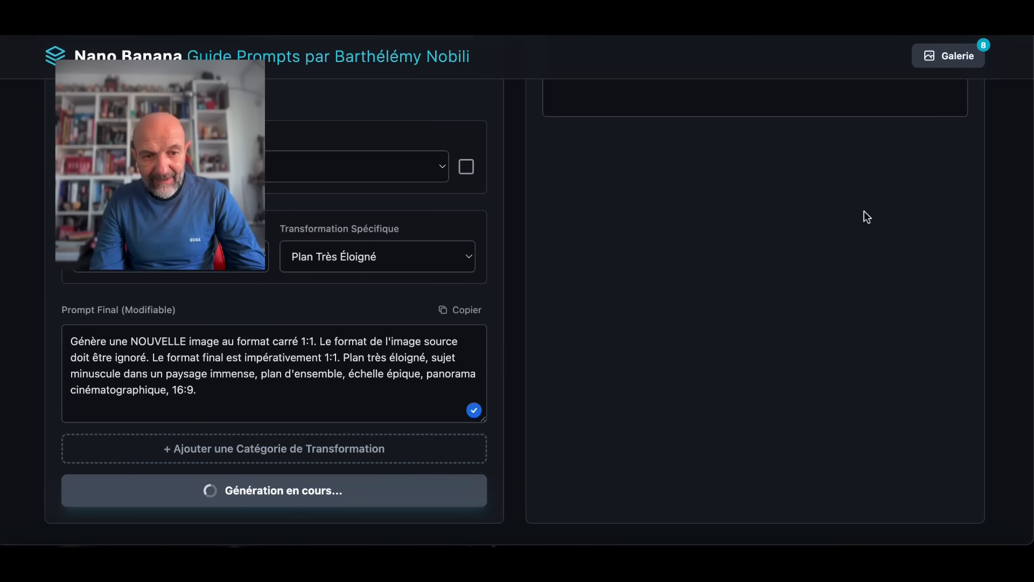
scroll(865, 213, "up", 4)
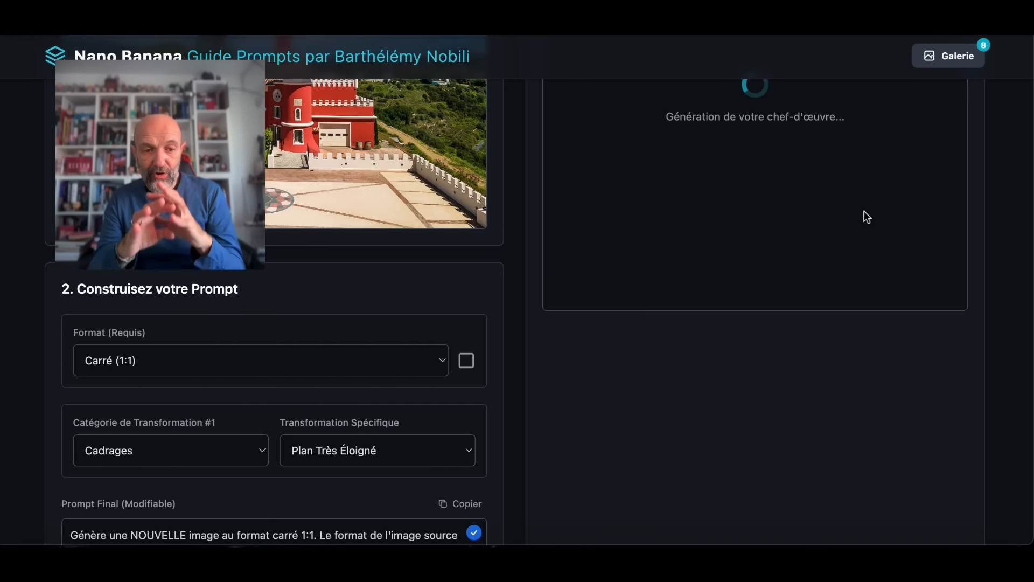
scroll(757, 191, "up", 5)
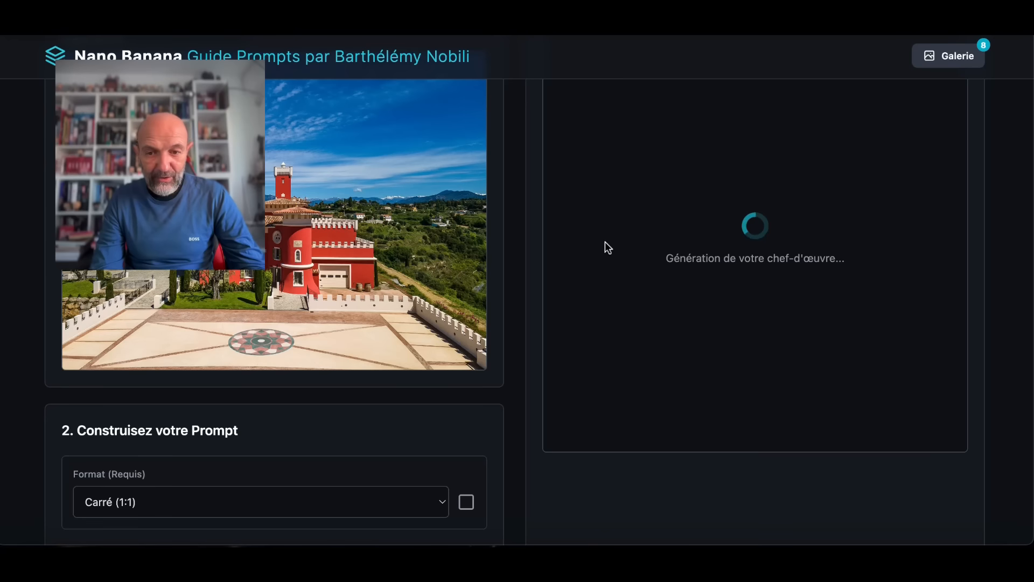
scroll(518, 251, "up", 1)
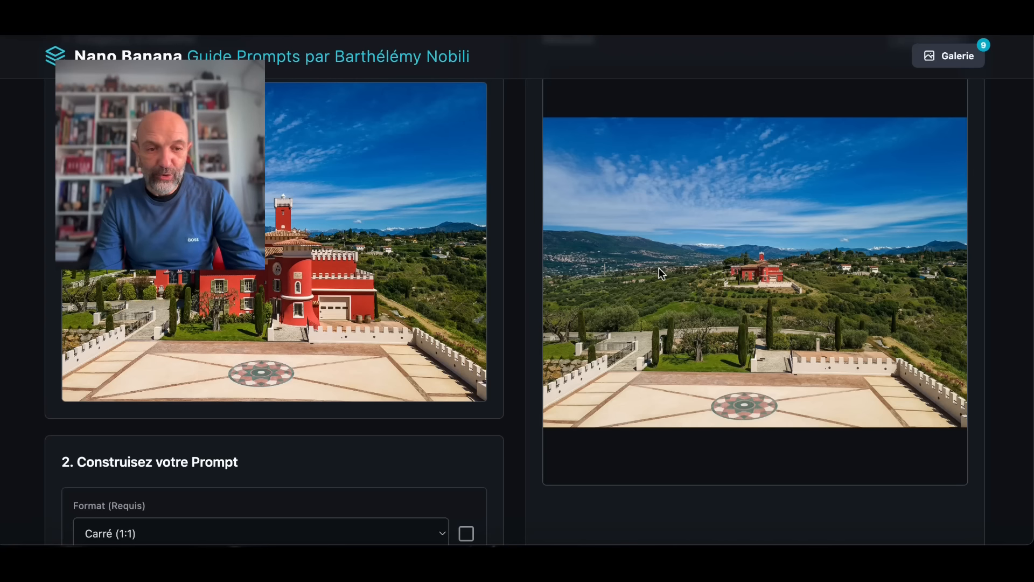
Step: Change the transformation category to Architecture et Design and the specific transformation to Transformation 2D vers 3D (Isométrique)
scroll(399, 317, "down", 2)
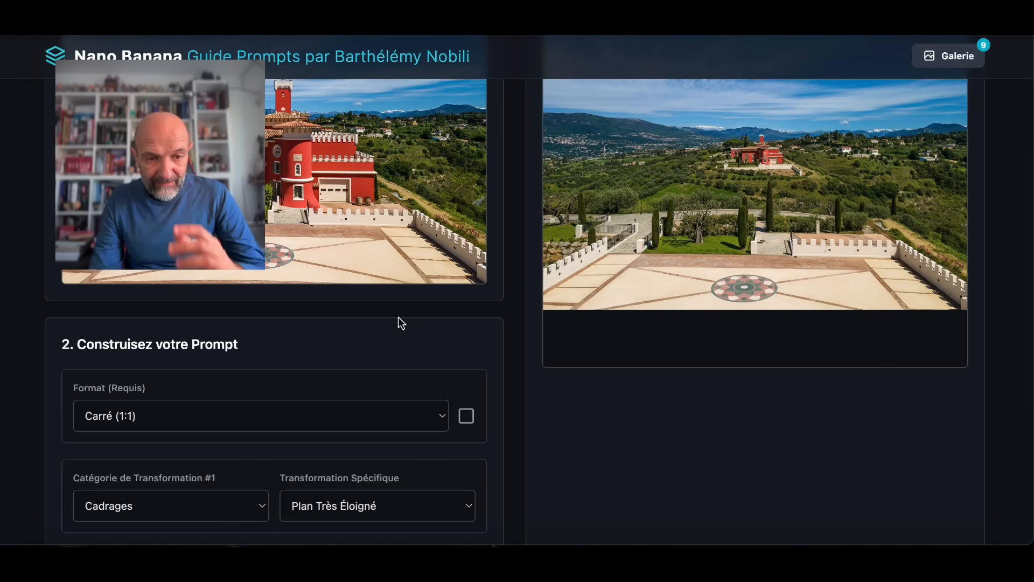
scroll(398, 320, "down", 2)
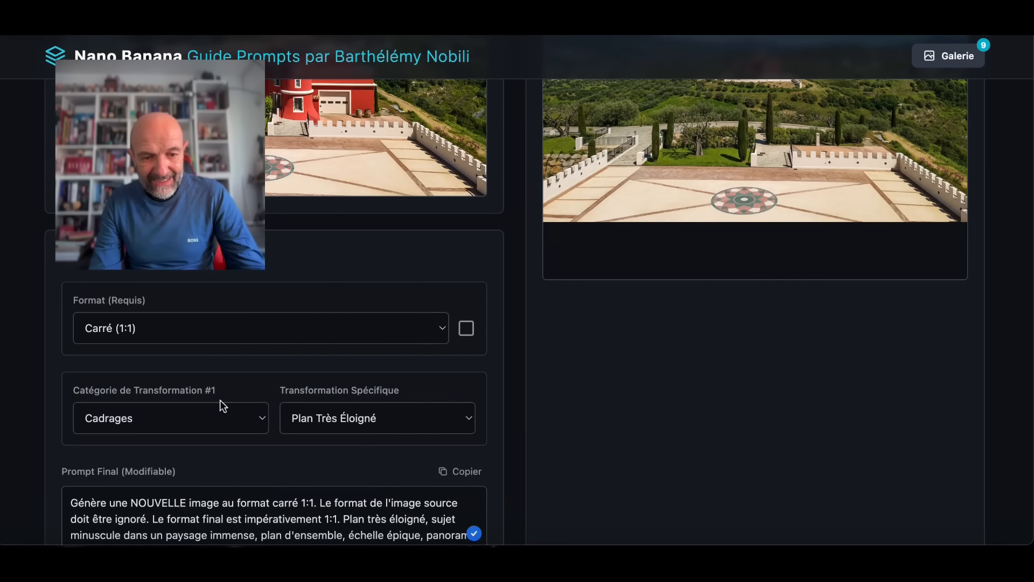
left_click(264, 423)
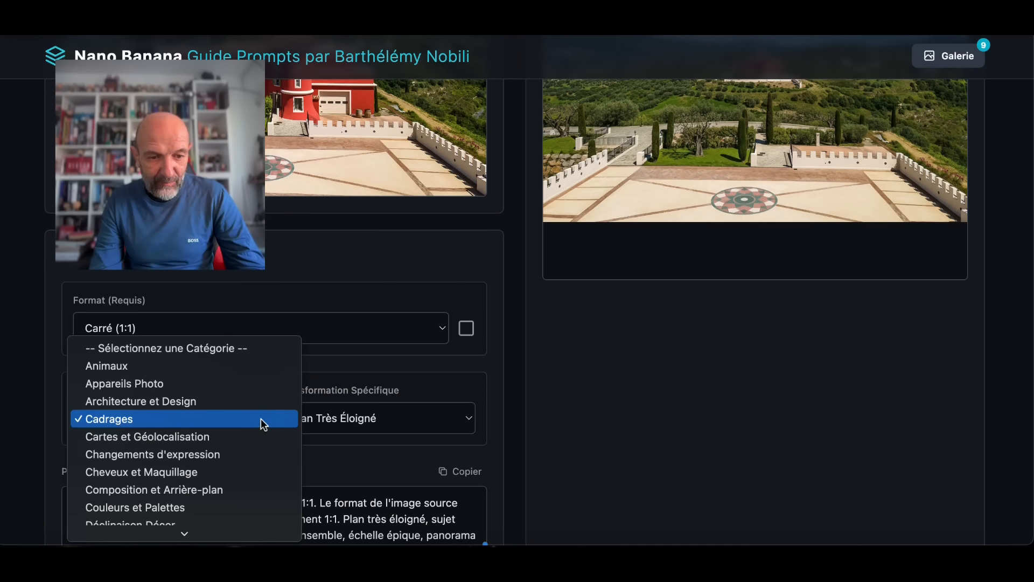
left_click(214, 401)
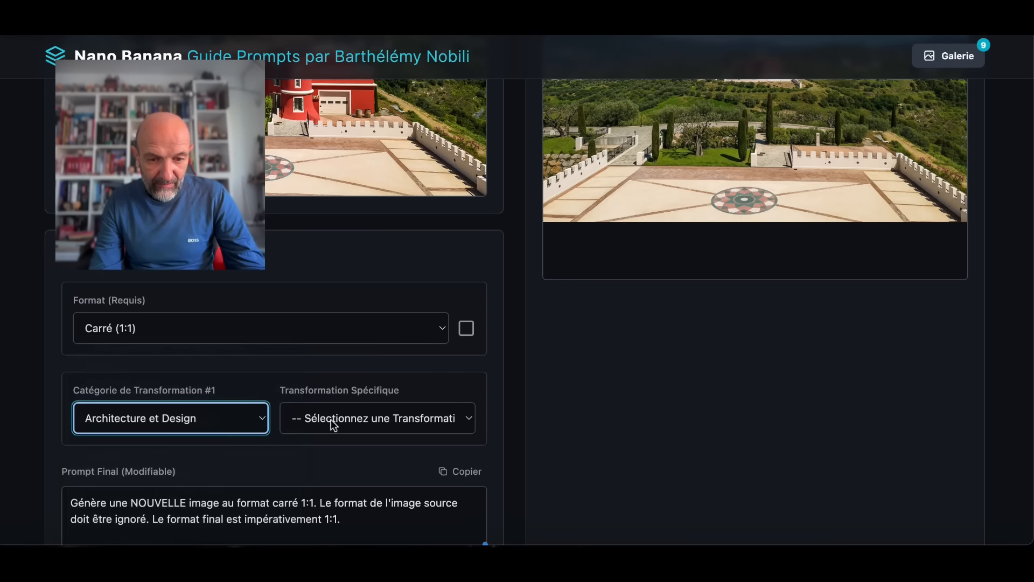
left_click(381, 423)
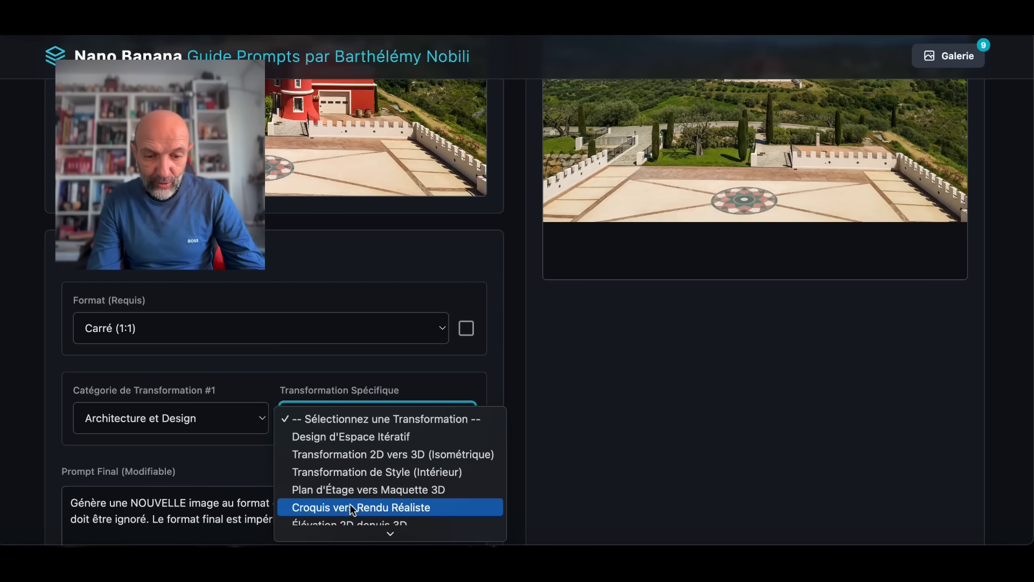
left_click(377, 460)
Step: Generate the isometric 3D model of the villa and view the result beside the source photo
scroll(377, 461, "down", 3)
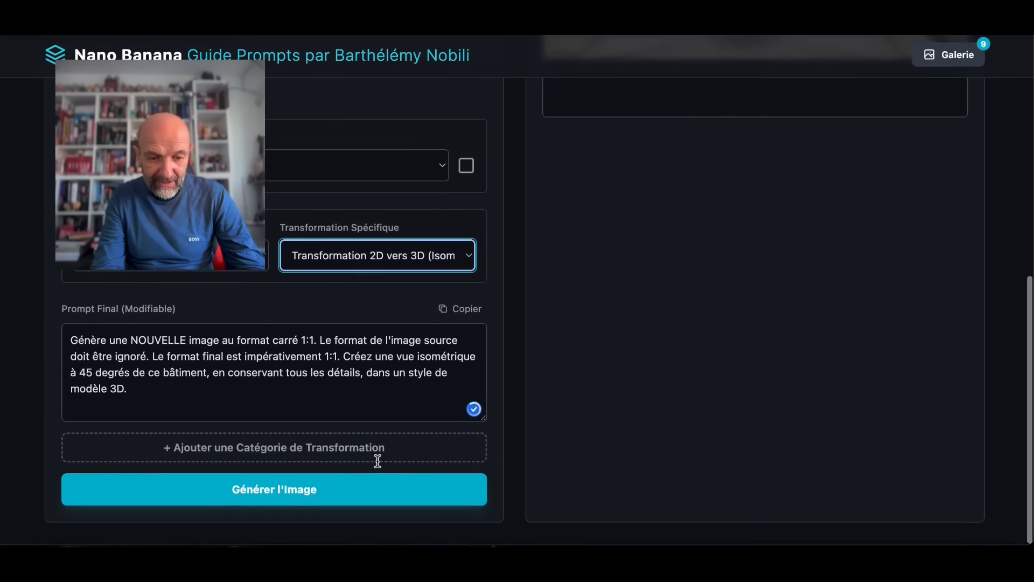
left_click(324, 499)
scroll(761, 299, "up", 1)
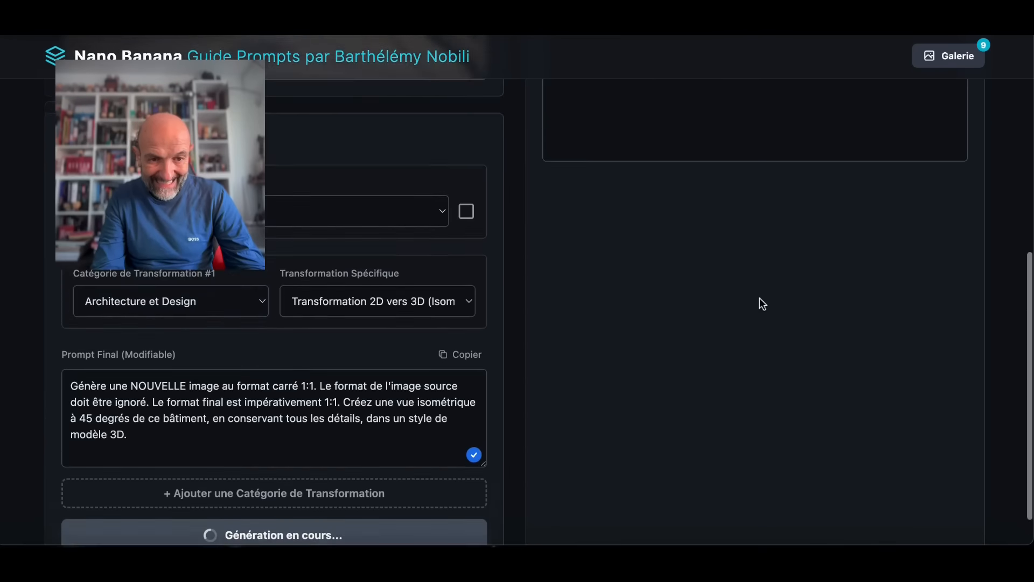
scroll(760, 298, "up", 8)
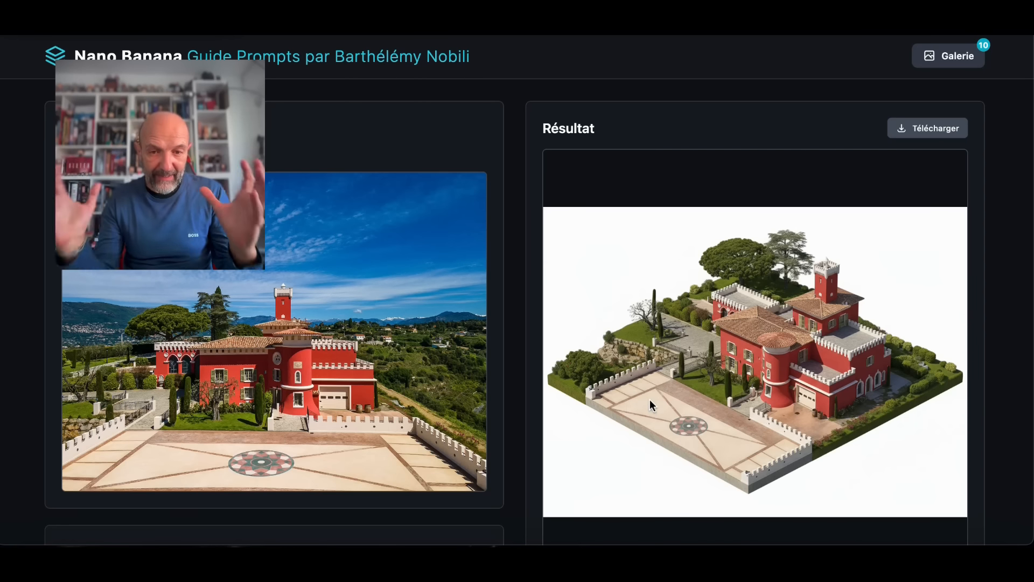
Step: Set the category to E-commerce et Produits with Mise en Situation (Décor), and examine the style placeholder in the final prompt
scroll(652, 405, "down", 2)
scroll(652, 405, "down", 3)
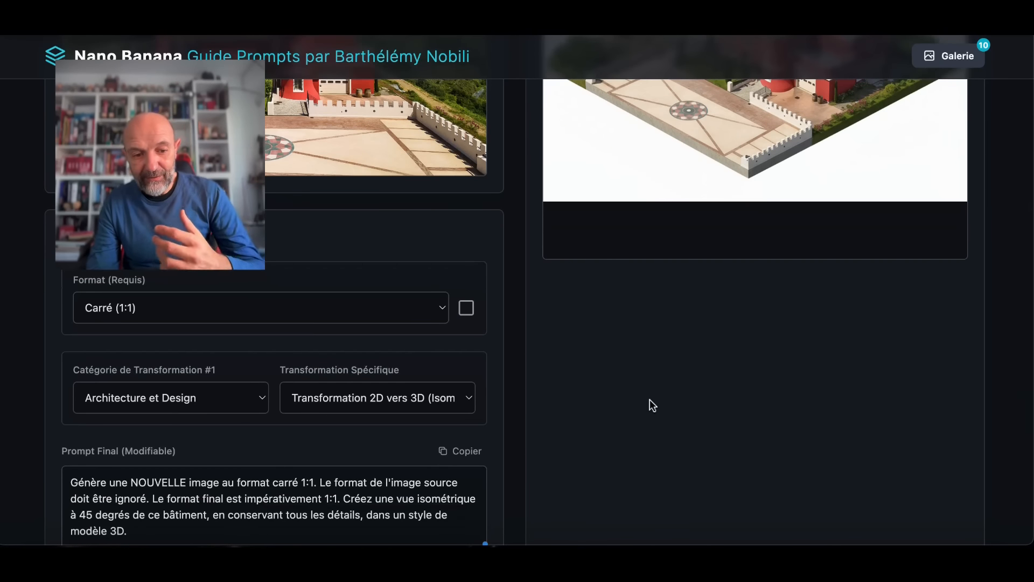
scroll(651, 405, "down", 1)
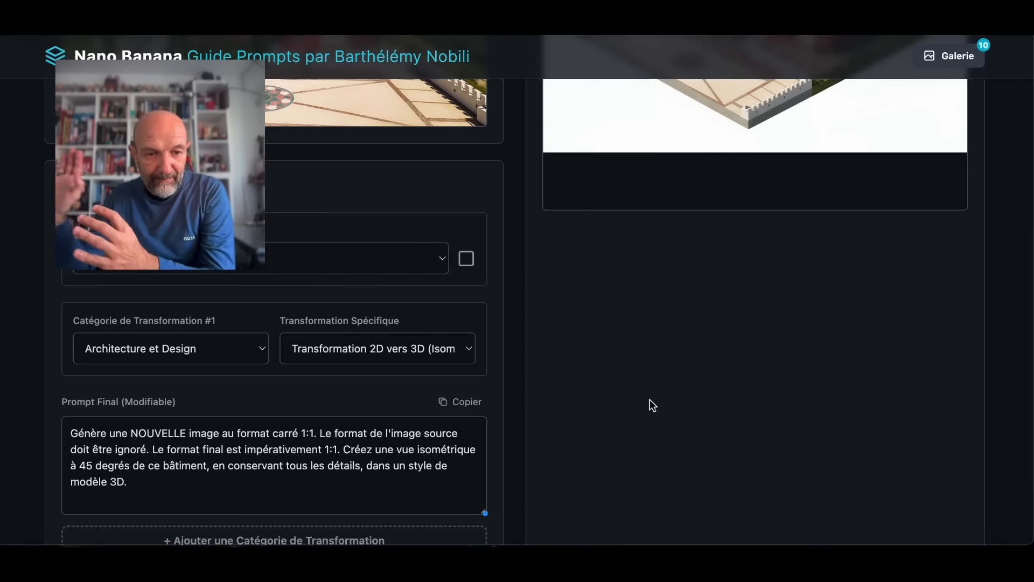
left_click(260, 348)
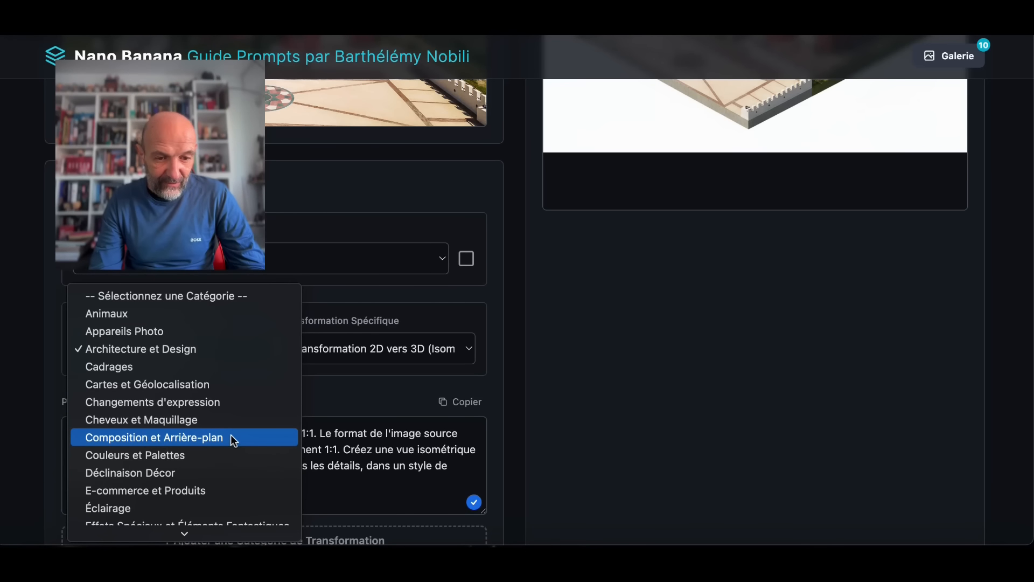
scroll(233, 439, "down", 5)
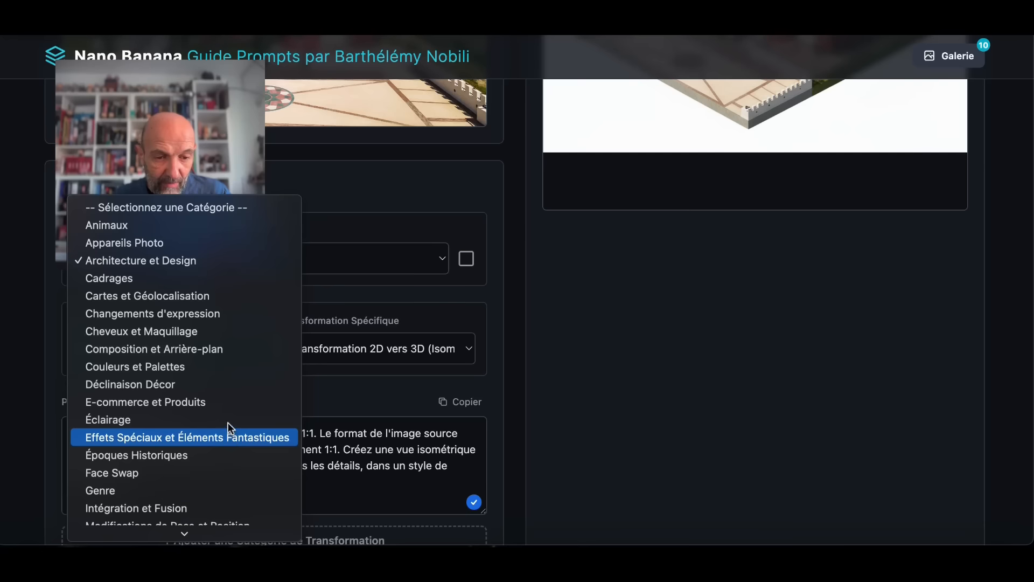
left_click(129, 403)
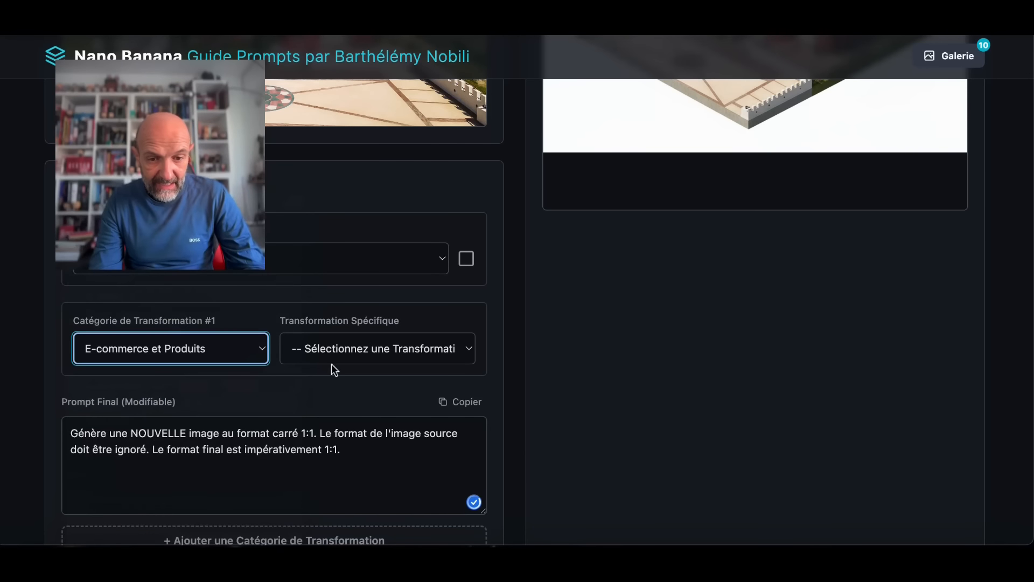
left_click(447, 348)
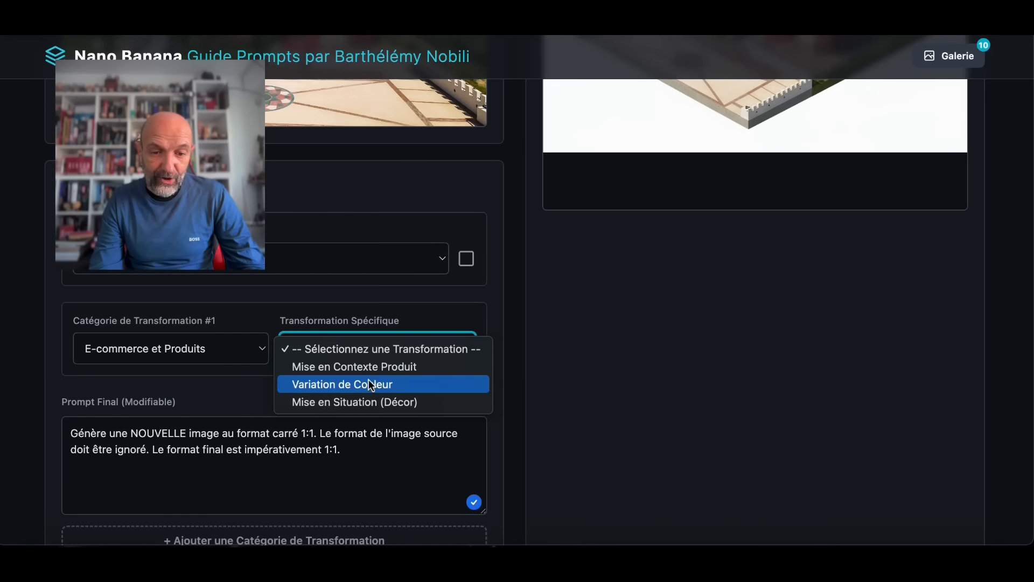
left_click(337, 402)
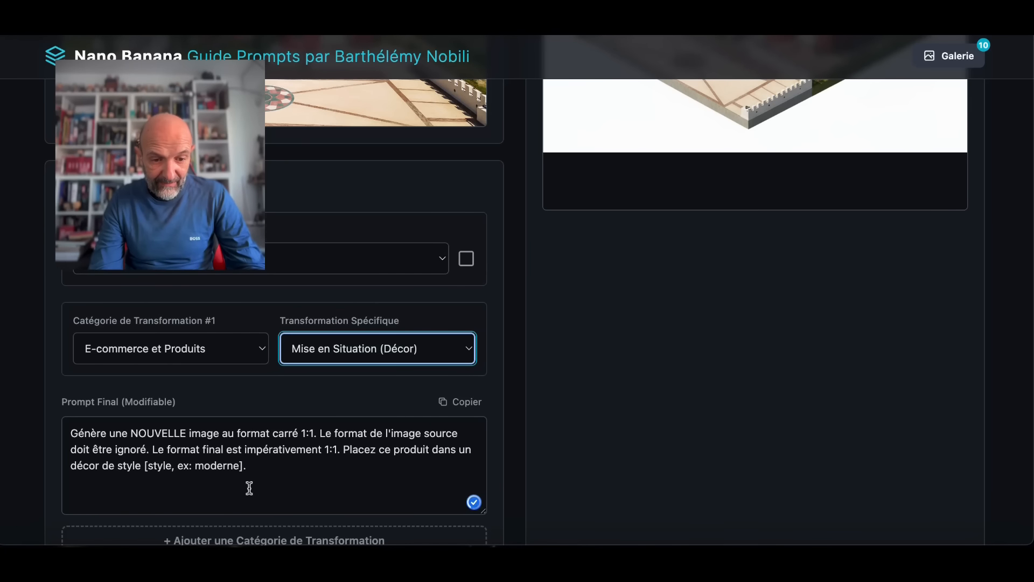
left_click_drag(149, 466, 237, 468)
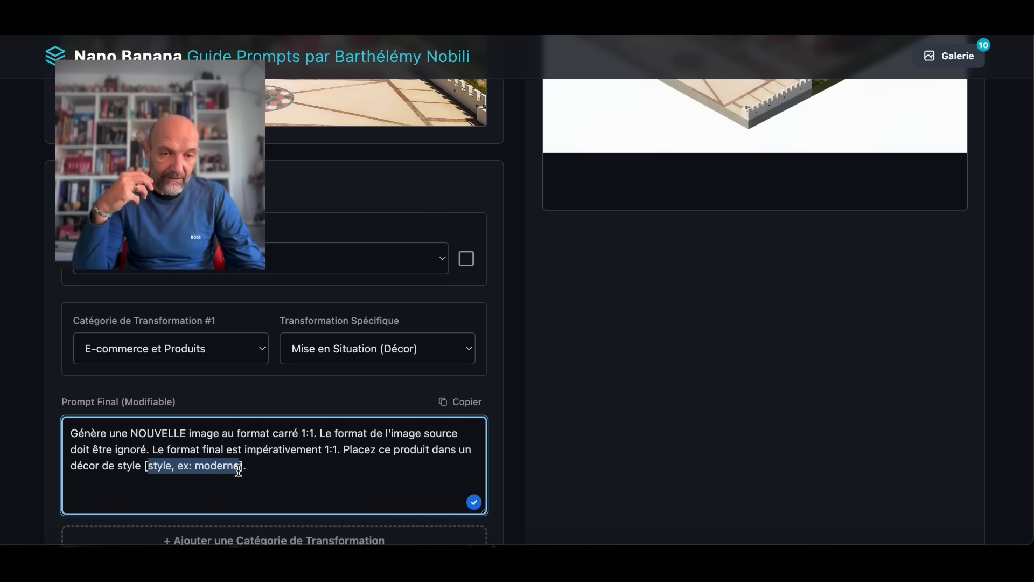
left_click(265, 474)
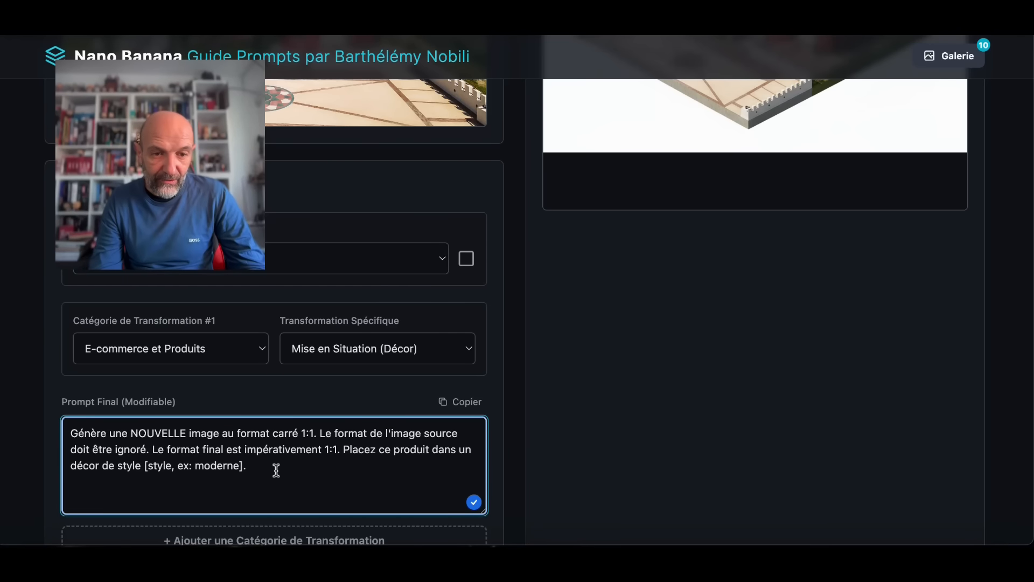
Step: Switch the transformation category to Narration Visuelle and show its available specific transformations
left_click(256, 353)
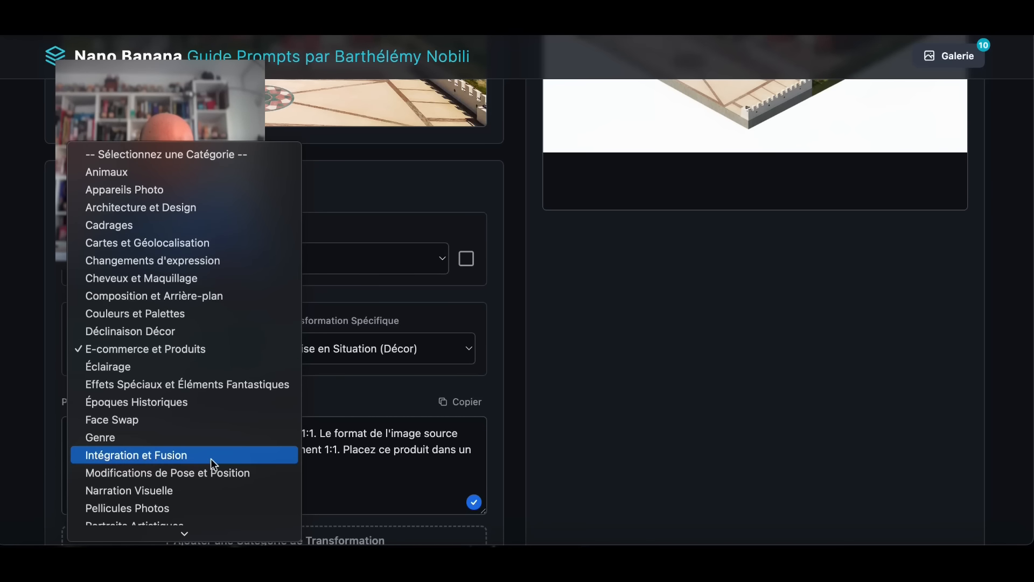
scroll(211, 458, "down", 4)
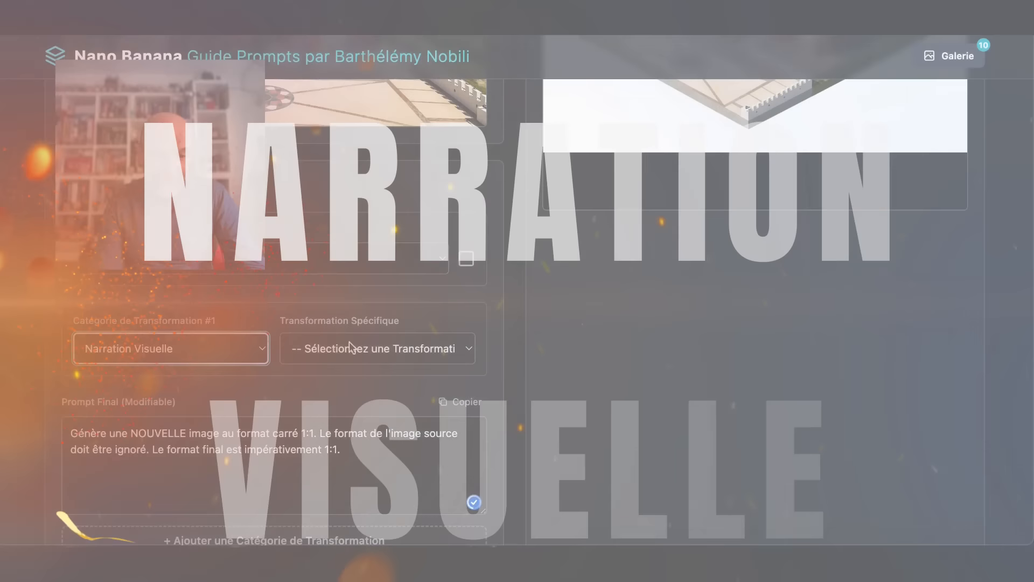
left_click(385, 350)
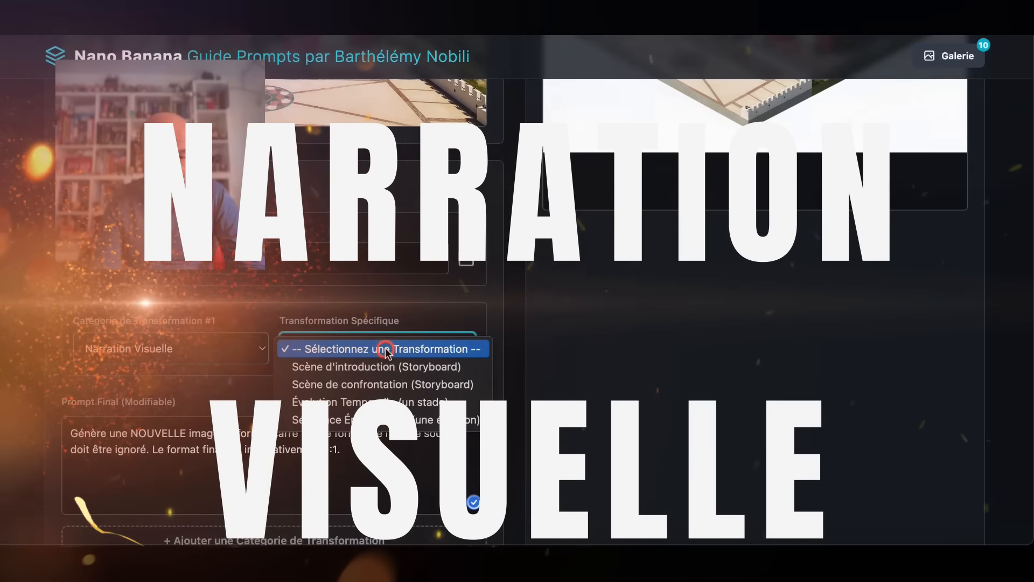
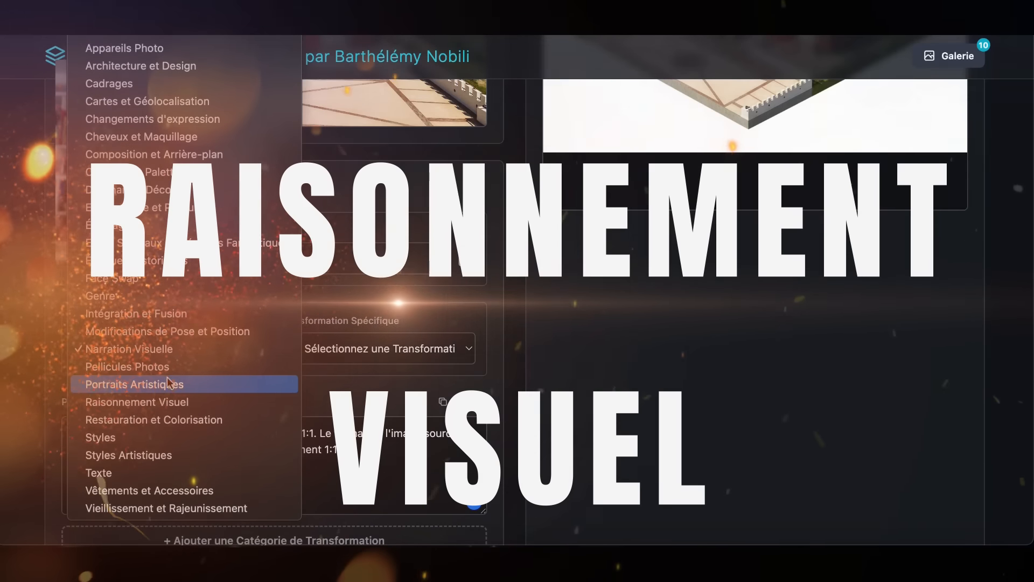
Step: Set the transformation category to Raisonnement Visuel and the specific transformation to Évolution Naturelle (Plante)
left_click(132, 403)
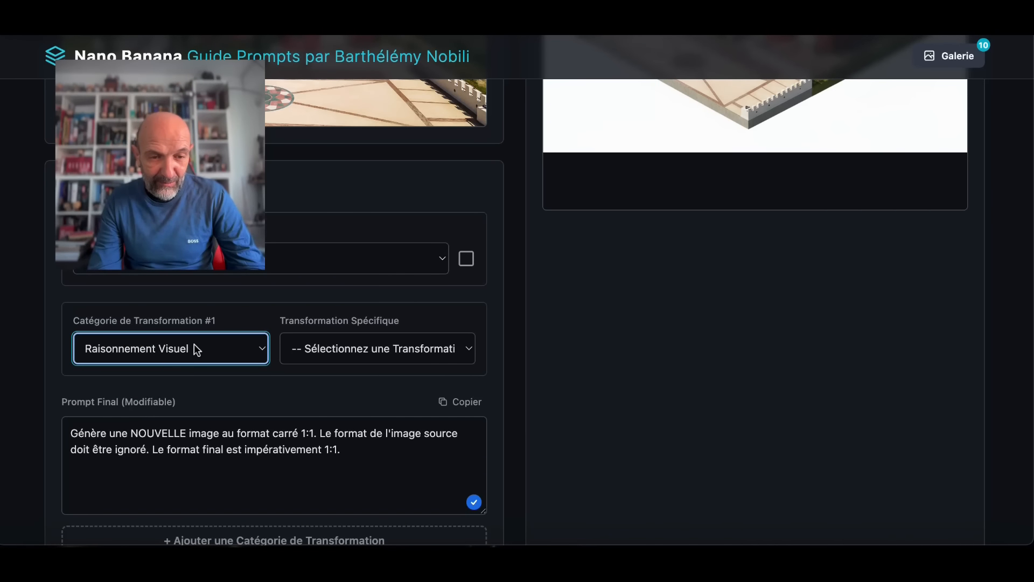
left_click(317, 351)
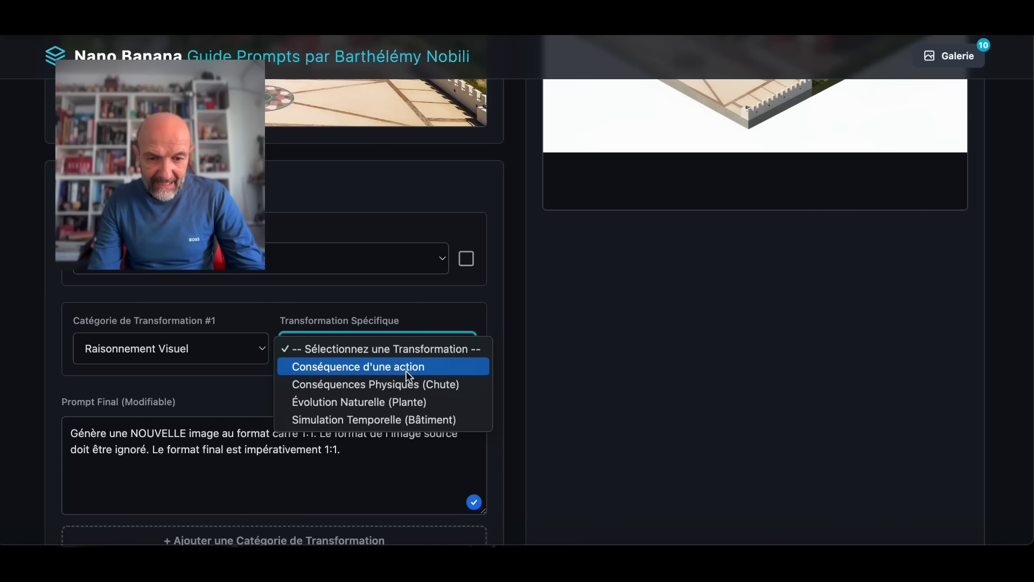
left_click(386, 404)
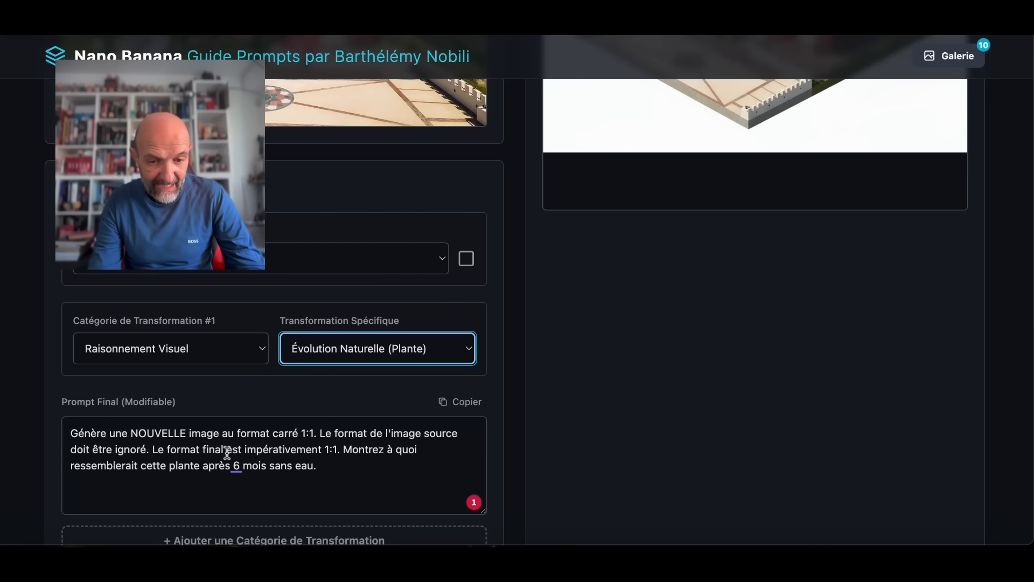
Step: In the final prompt, replace the plant reference with "ce bâtiment, envahi par les herbes"
left_click_drag(154, 465, 200, 465)
type("b")
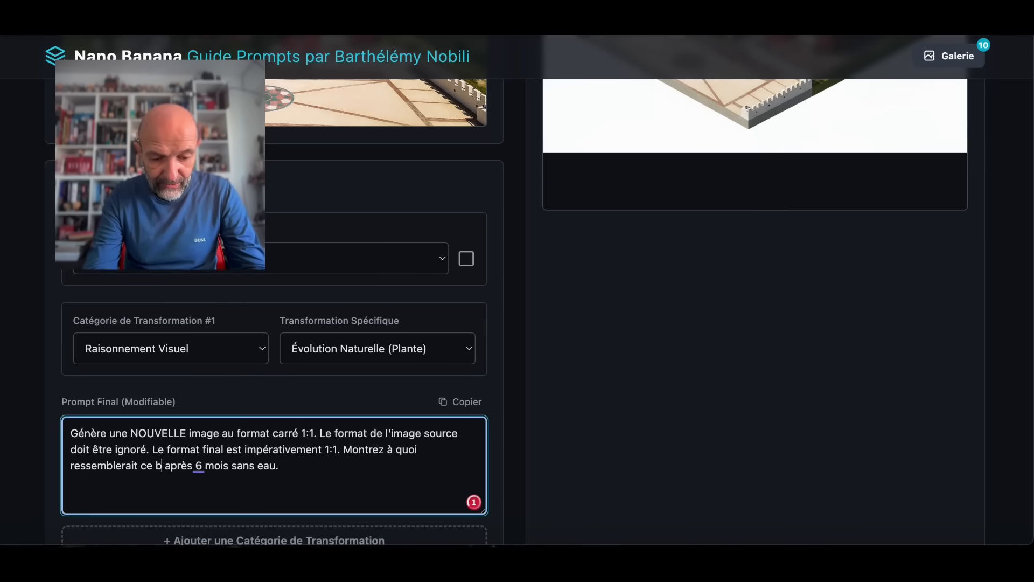
type("âtiment, enva")
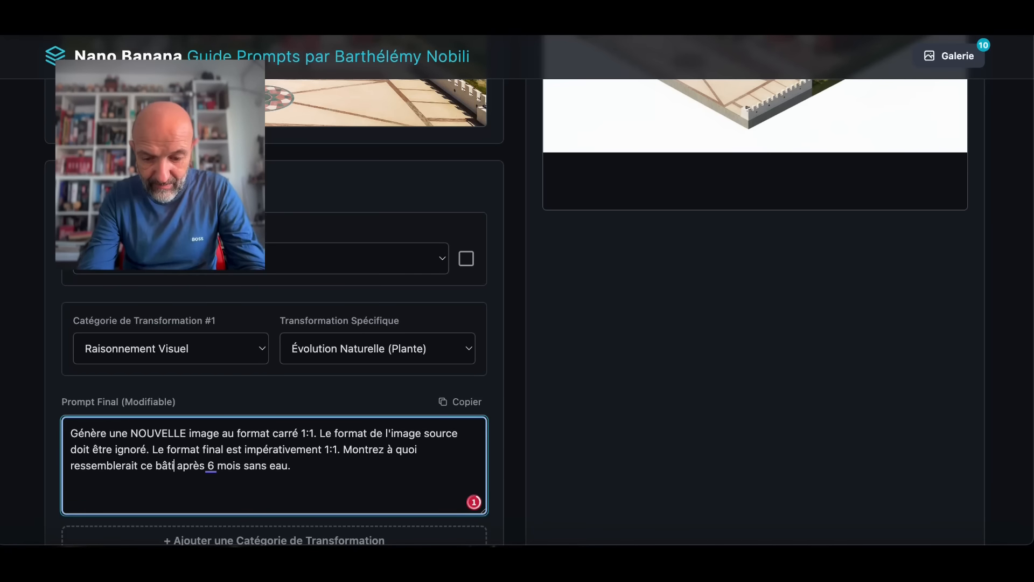
type("hi par les")
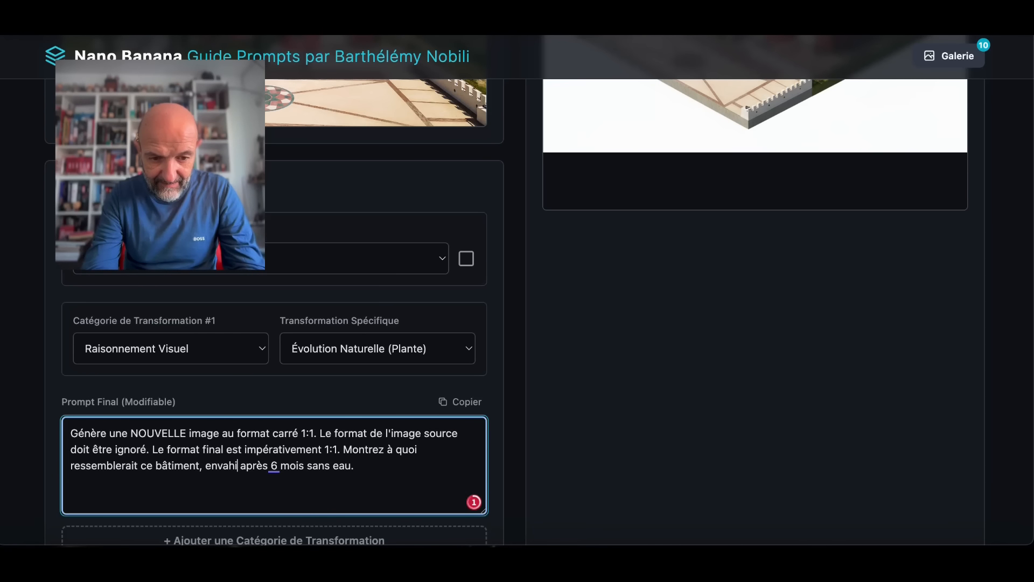
type(" herbes")
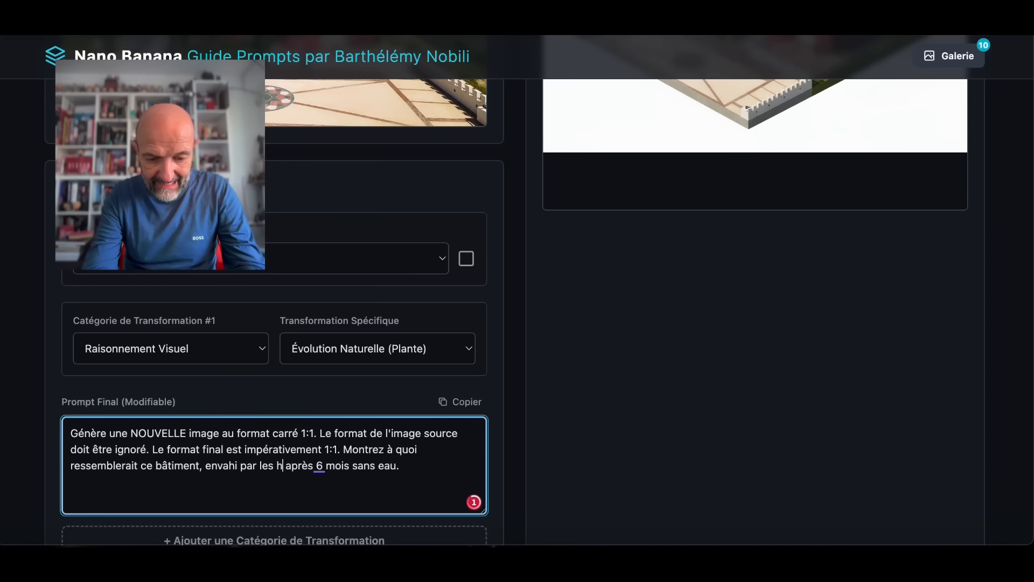
Step: Remove "après 6 mois sans eau" from the end of the prompt and generate the overgrown villa image
left_click_drag(424, 465, 318, 464)
key("BackSpace")
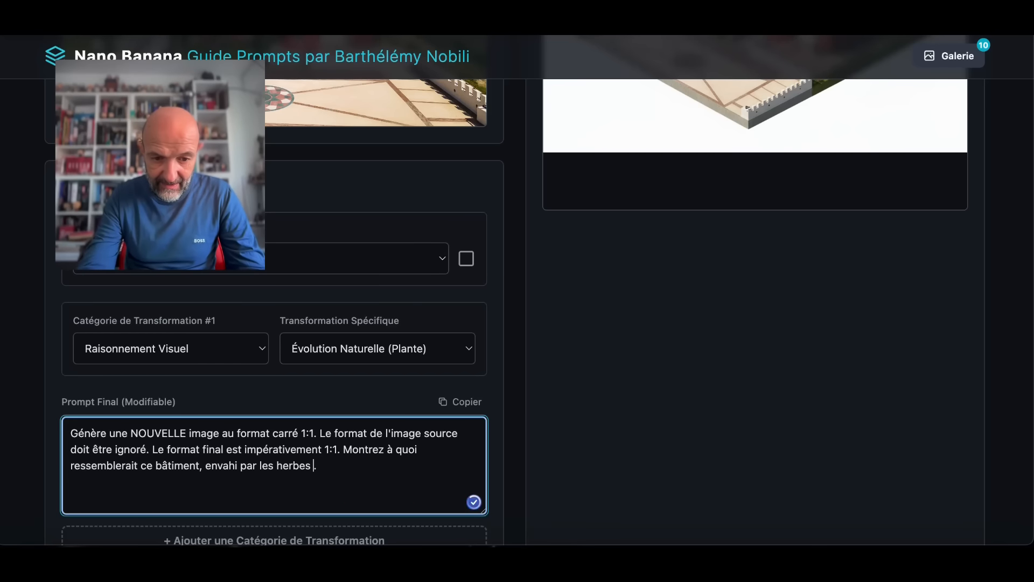
scroll(434, 423, "down", 3)
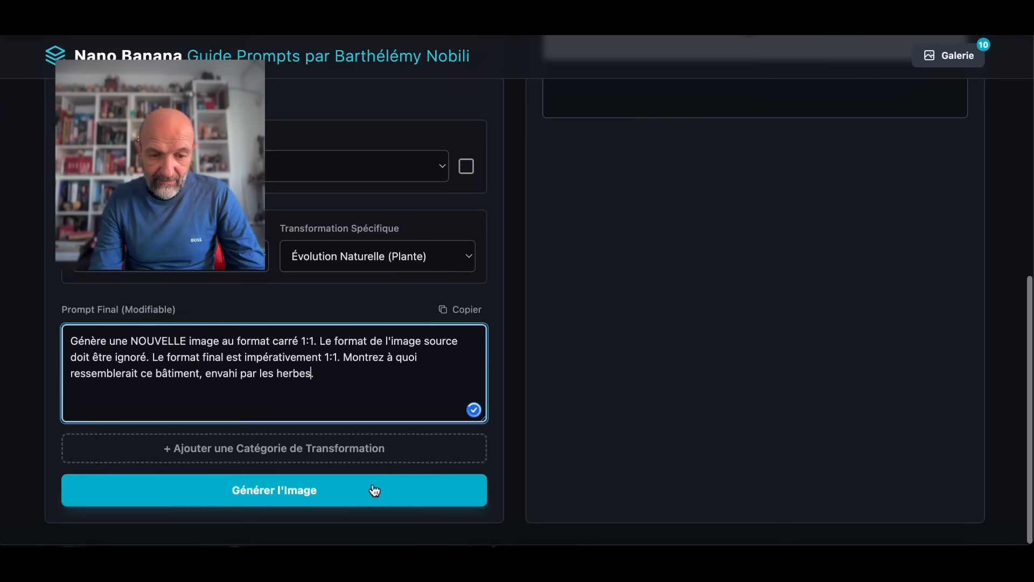
left_click(354, 500)
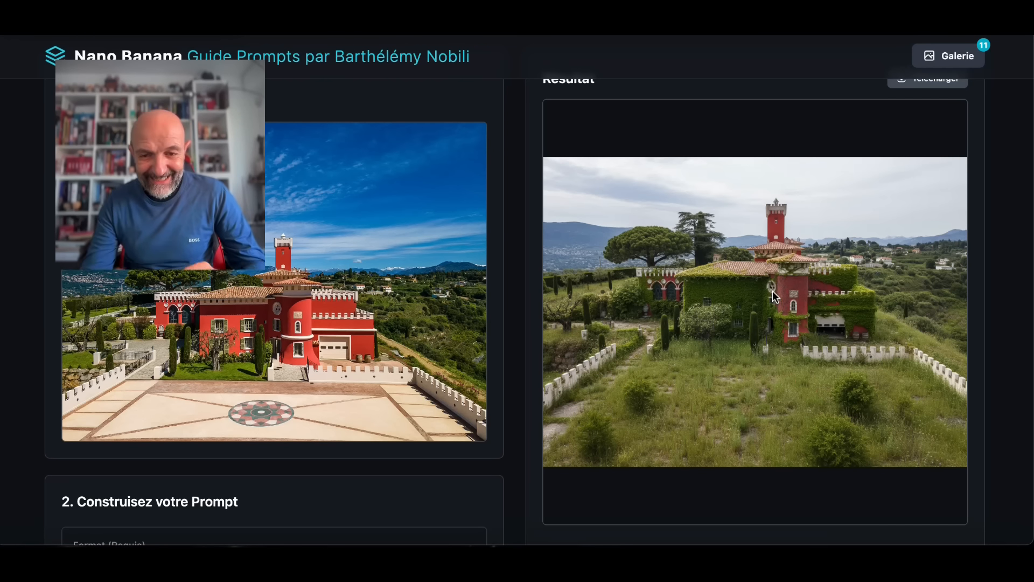
Step: Set the transformation category to Texte and show its available specific transformations without choosing one
scroll(773, 290, "down", 5)
left_click(256, 428)
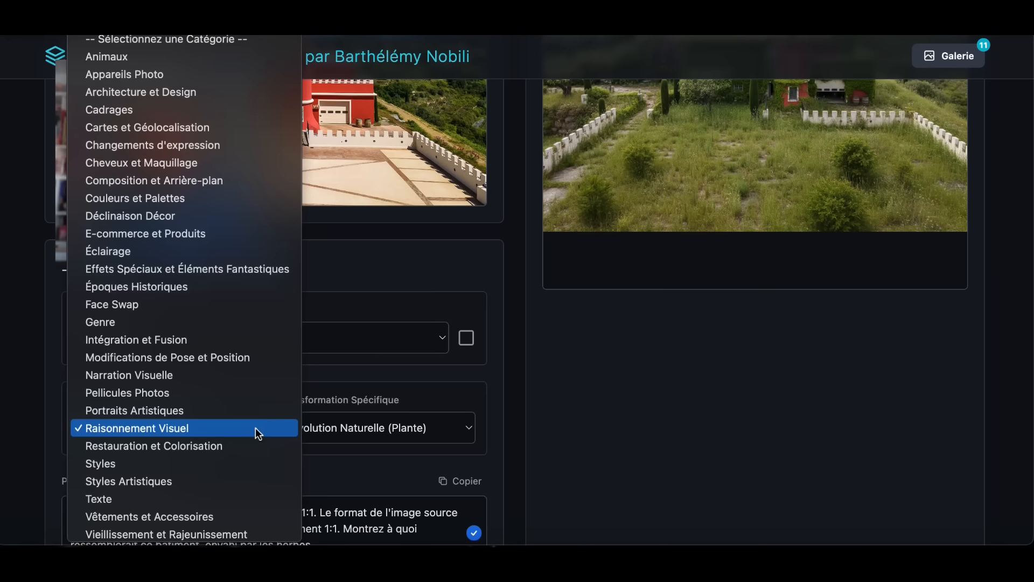
scroll(255, 428, "down", 1)
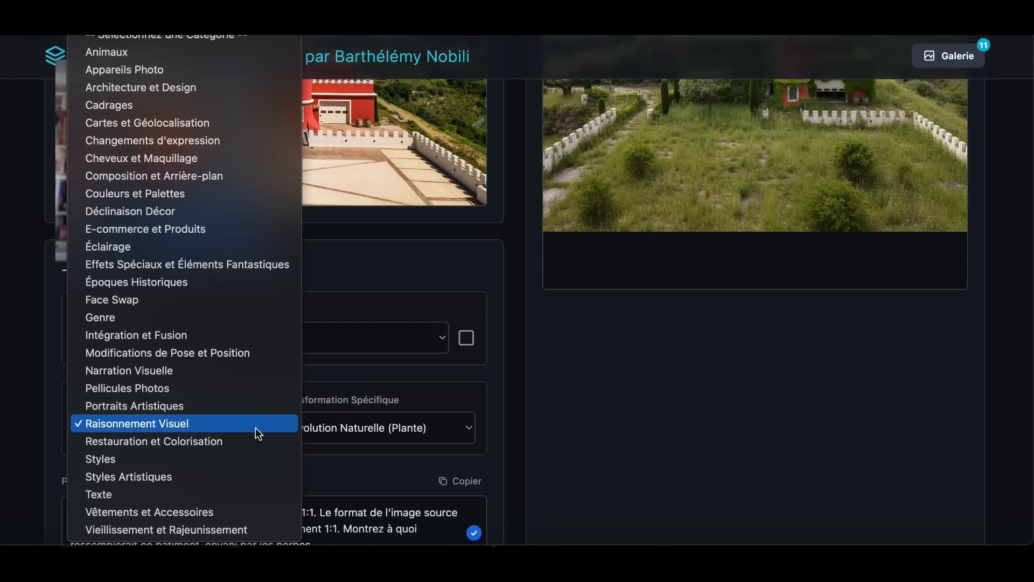
left_click(101, 492)
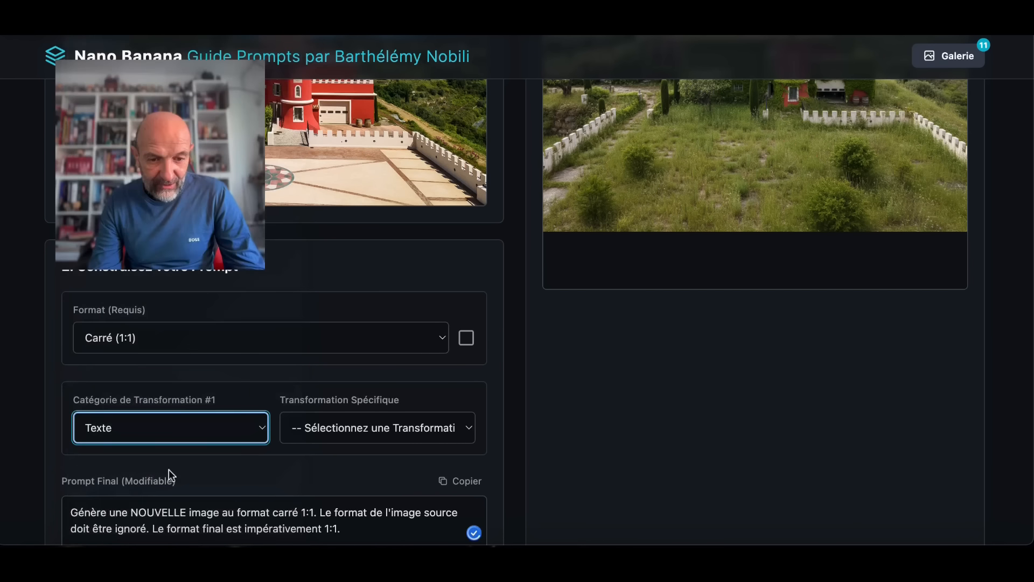
left_click(449, 428)
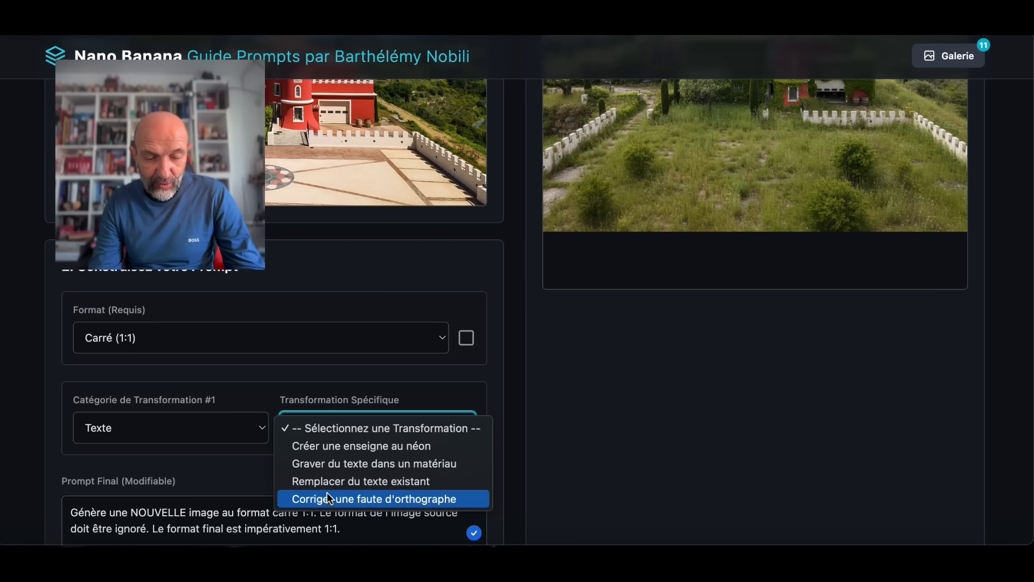
left_click(203, 428)
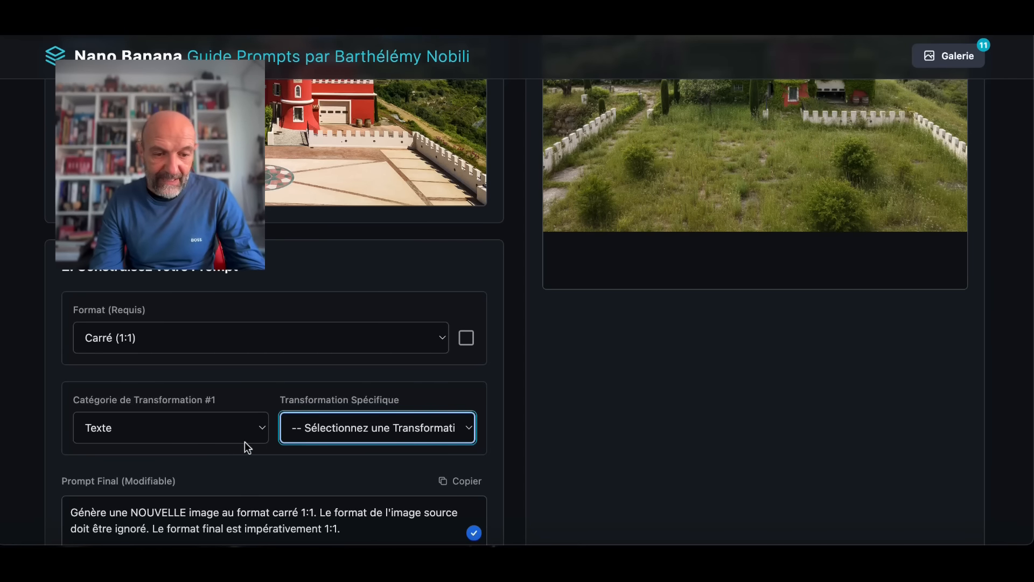
Step: Look through the list of transformation categories without changing the selection, and return to the source photo and generated result
scroll(245, 443, "down", 2)
left_click(354, 447)
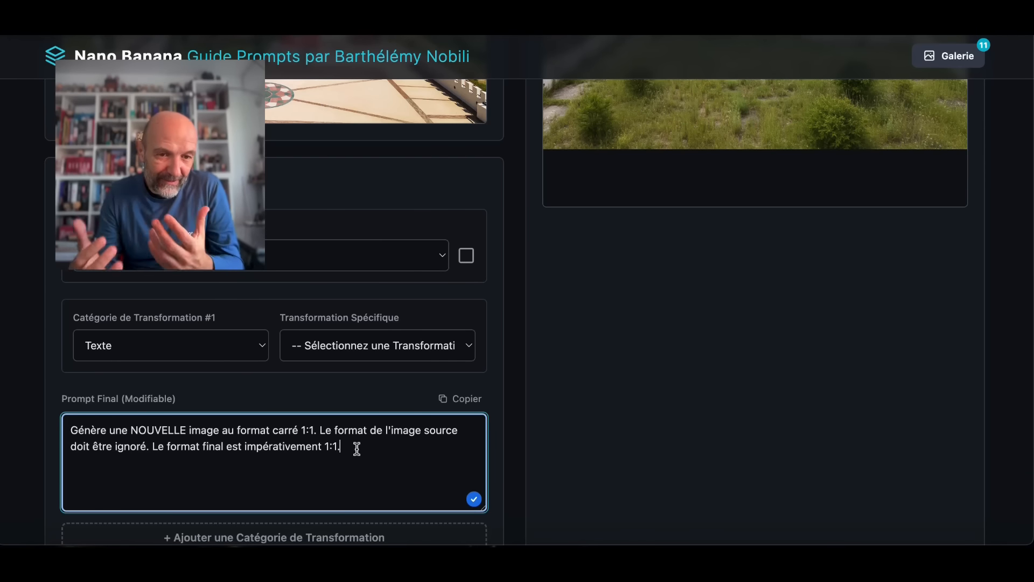
left_click(265, 351)
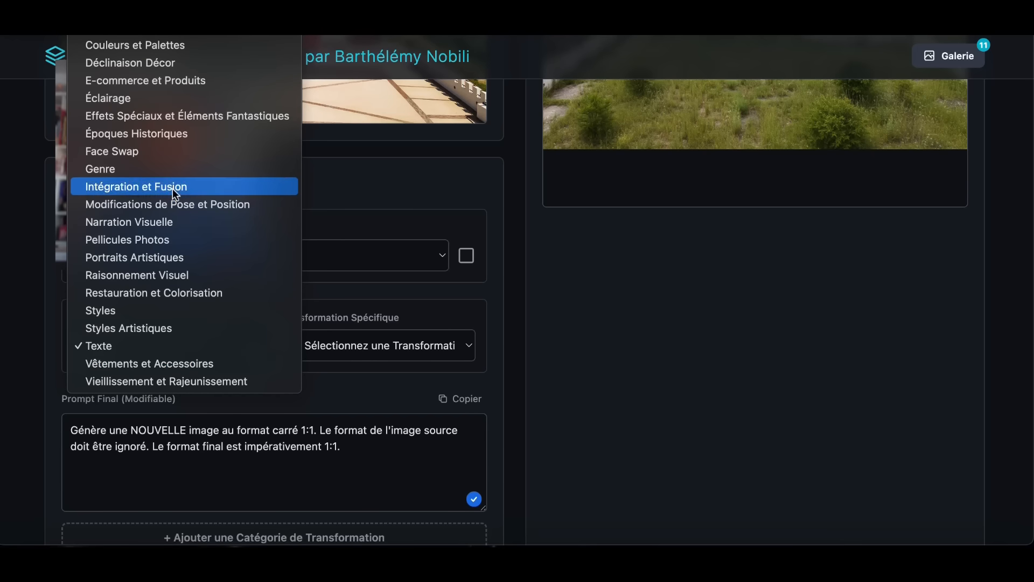
scroll(209, 57, "up", 3)
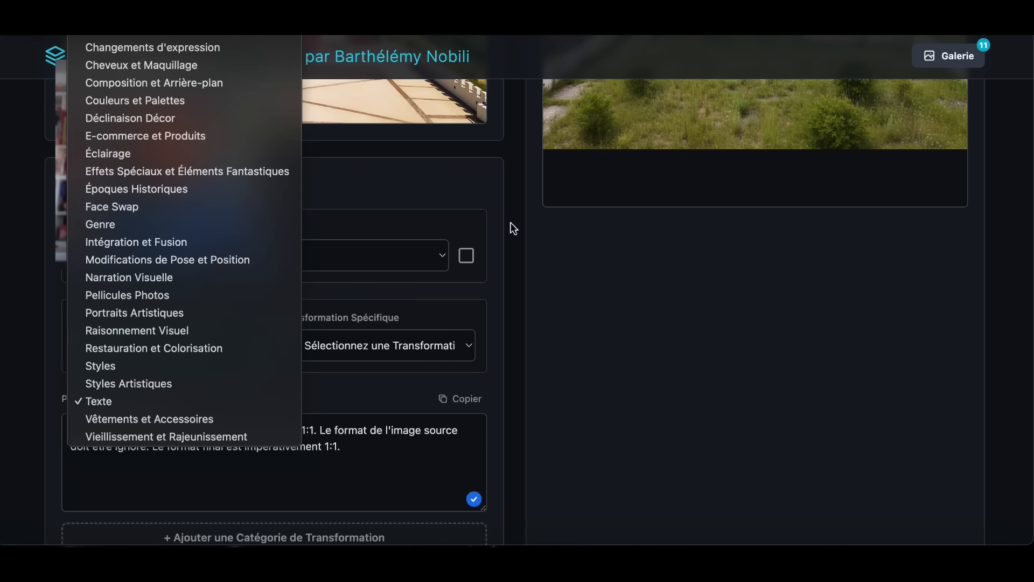
left_click(516, 243)
scroll(516, 243, "up", 7)
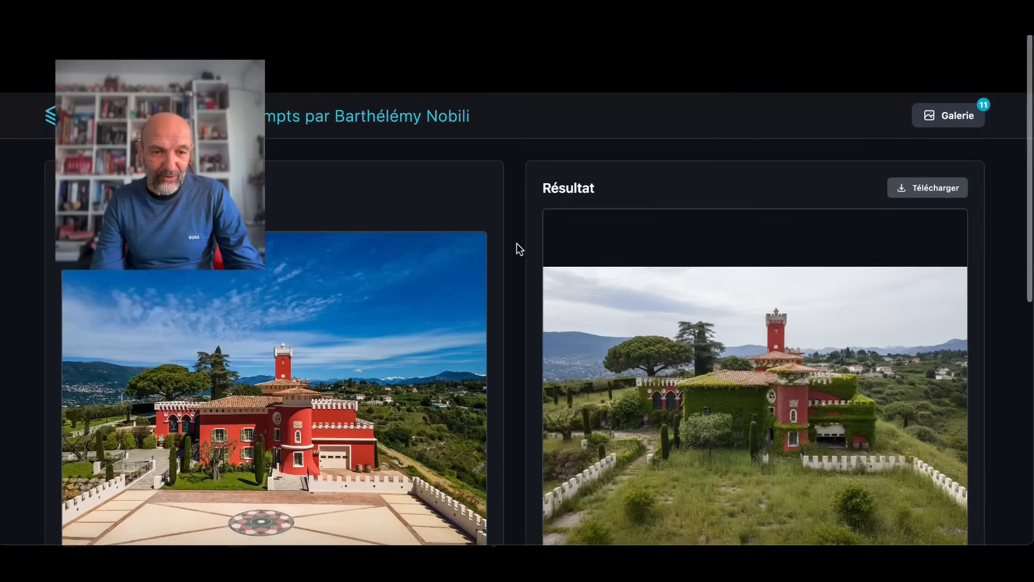